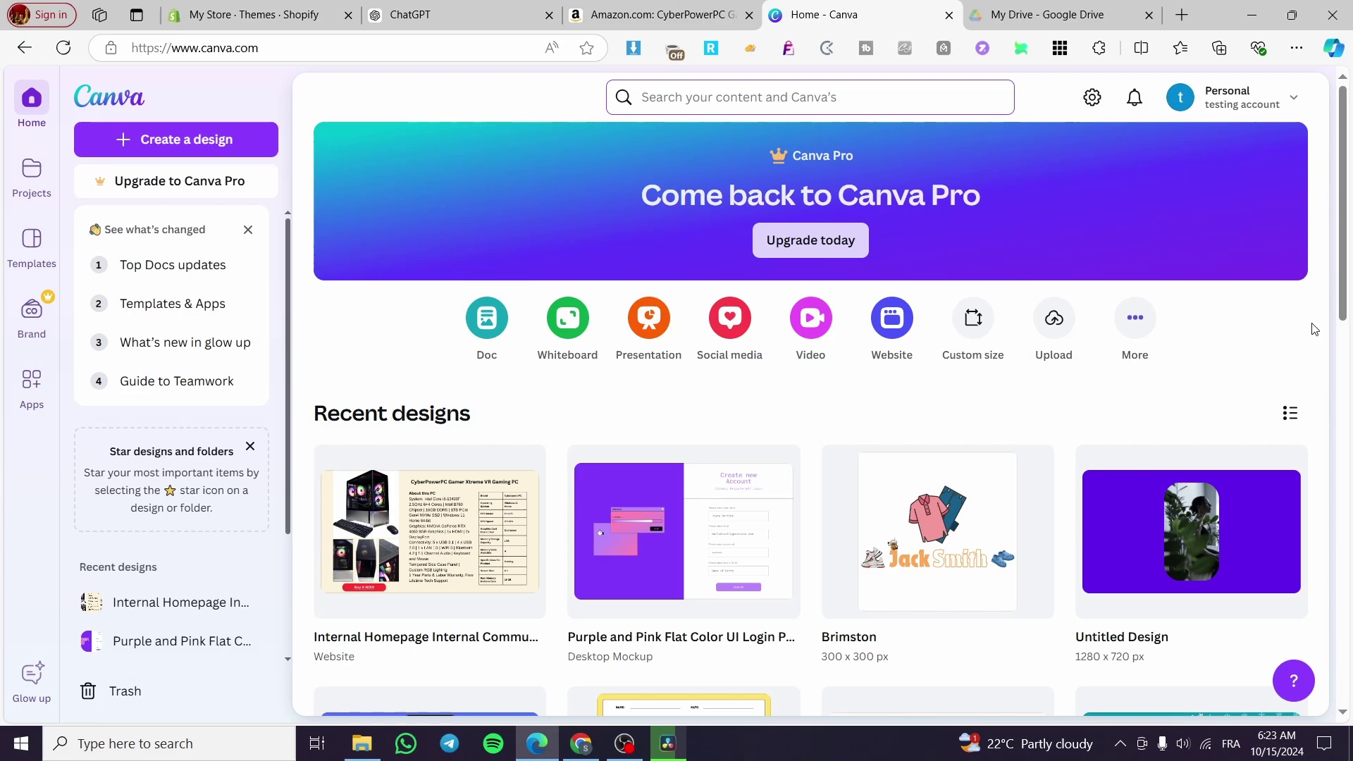
Search Canva templates for 'appointement booking website'
{"action": "mouse_move", "coordinate": [1007, 464]}
{"action": "scroll", "coordinate": [596, 428], "scroll_direction": "down", "scroll_amount": 1}
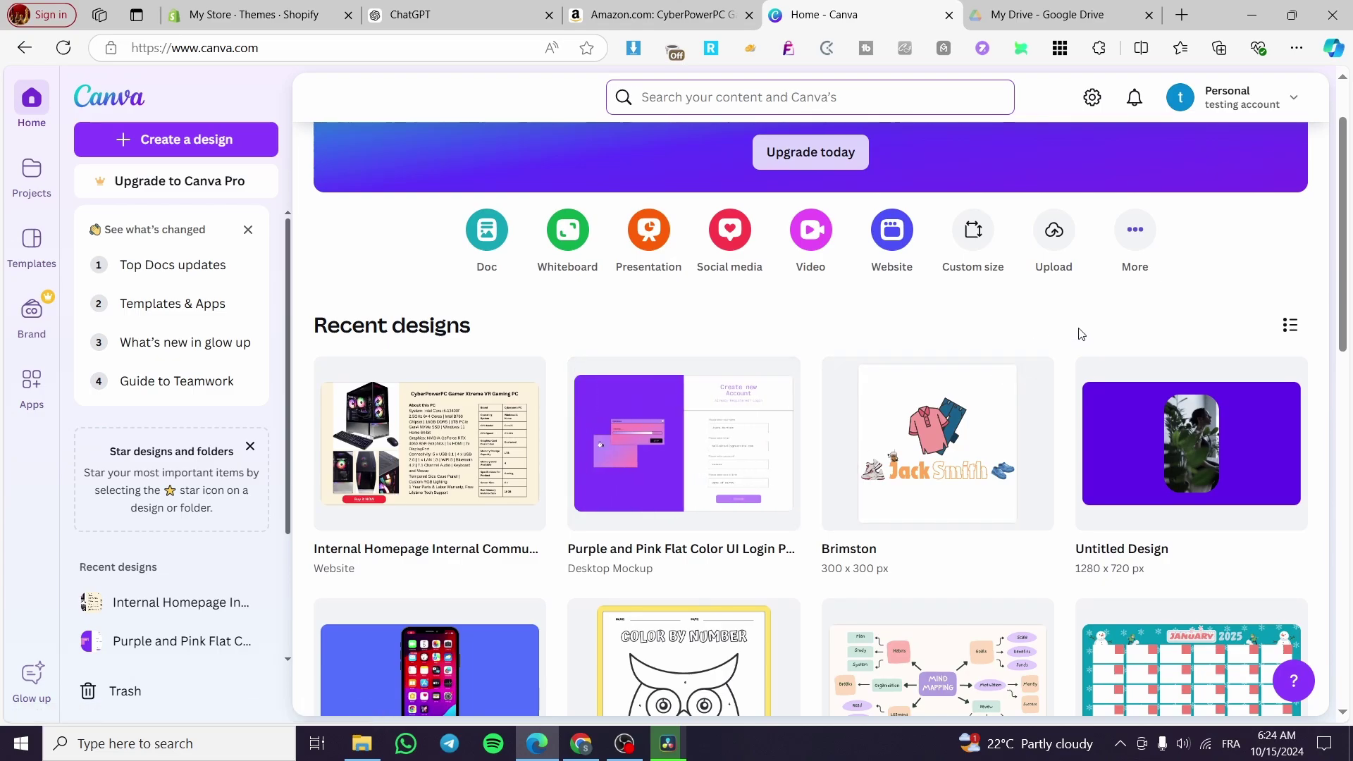
{"action": "scroll", "coordinate": [552, 416], "scroll_direction": "up", "scroll_amount": 1}
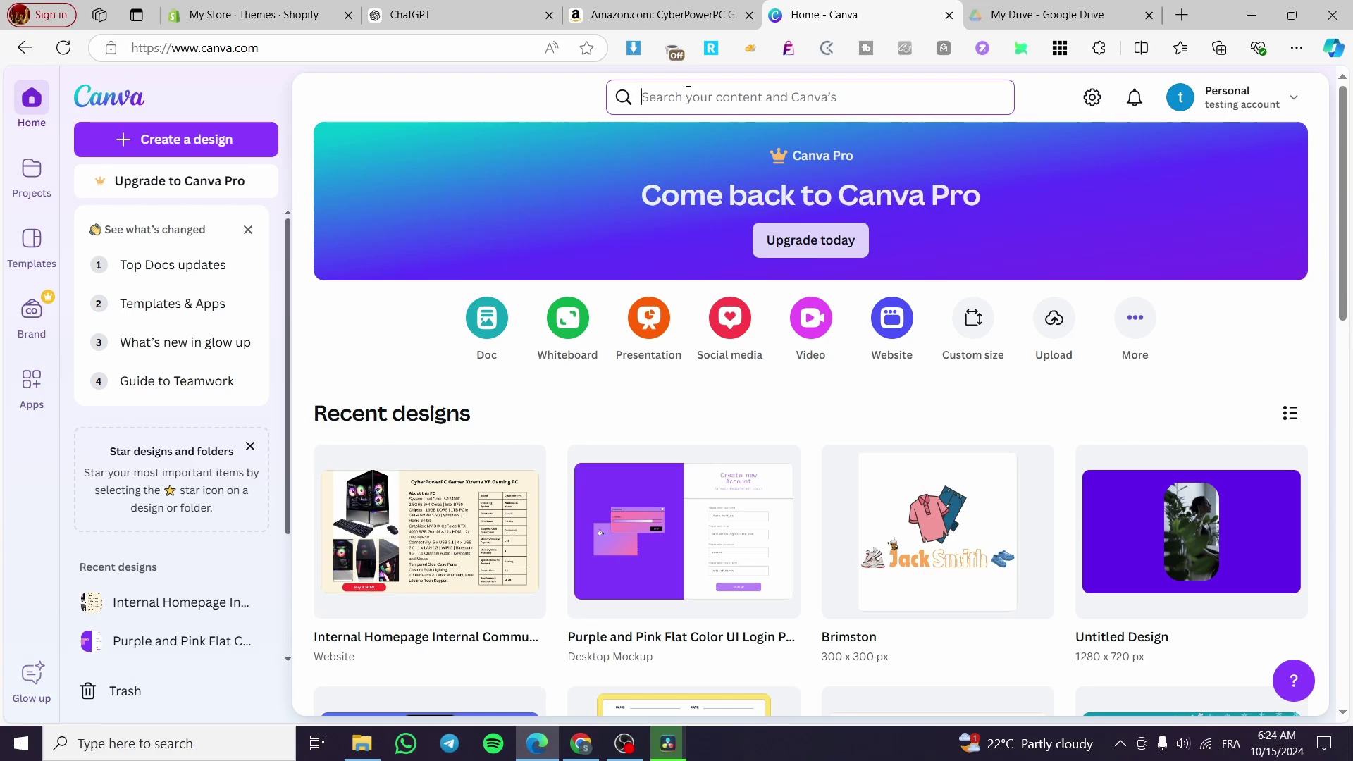
{"action": "type", "text": "s"}
{"action": "key", "text": "BackSpace"}
{"action": "type", "text": "a"}
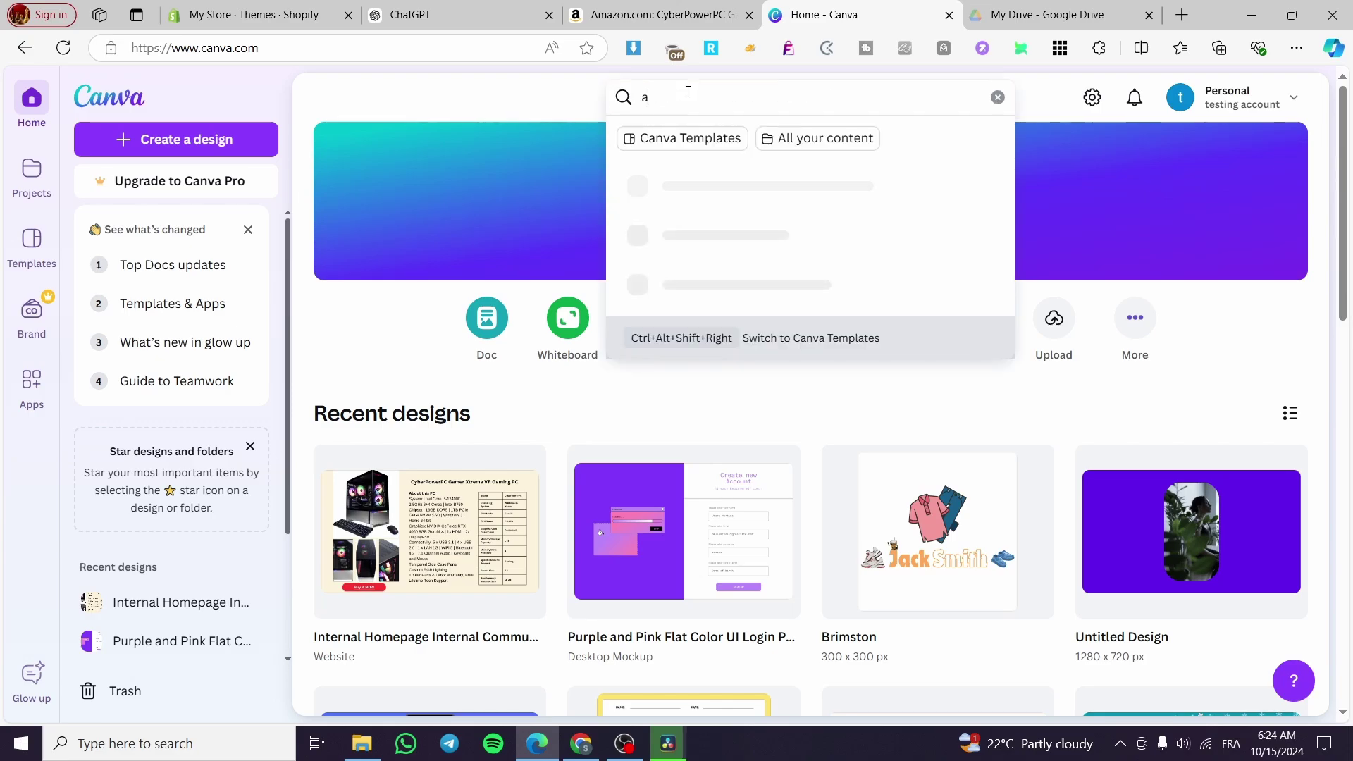
{"action": "type", "text": "ppoi"}
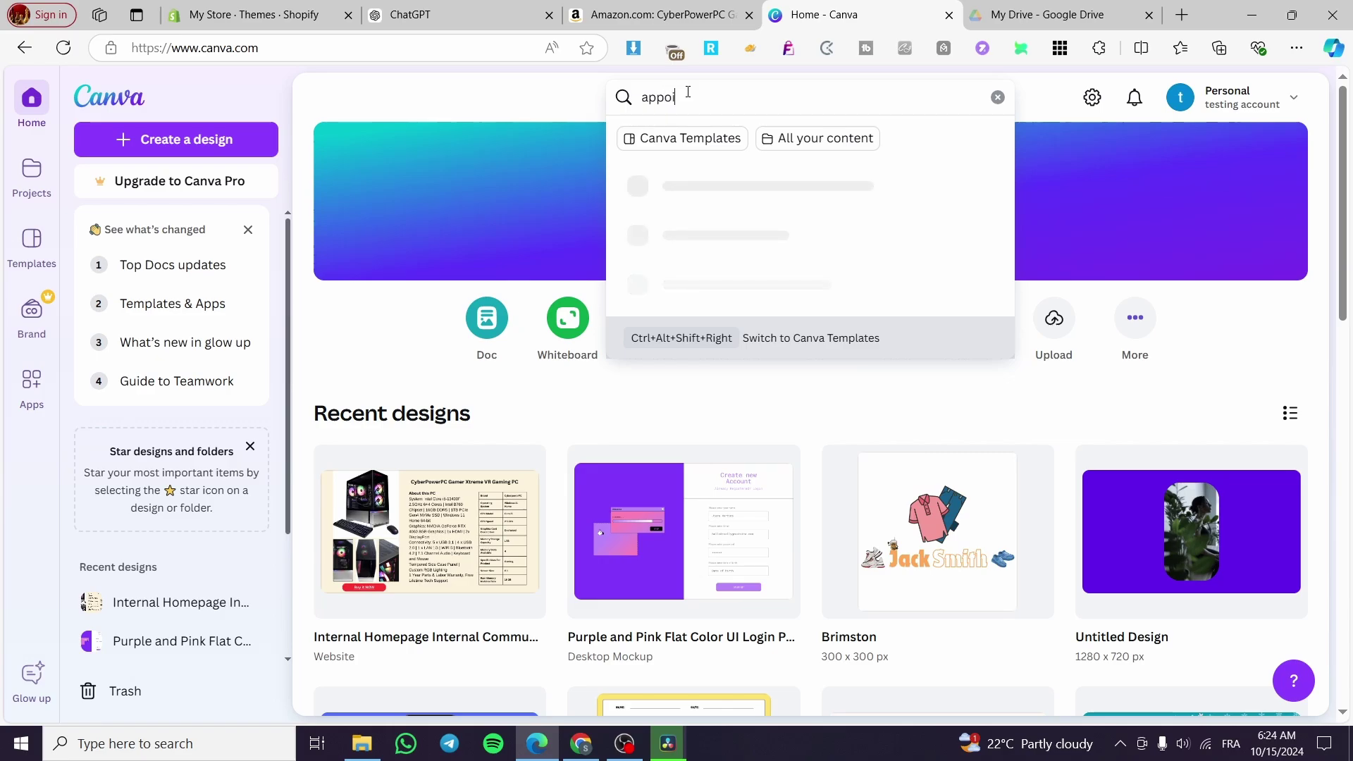
{"action": "type", "text": "ntemme"}
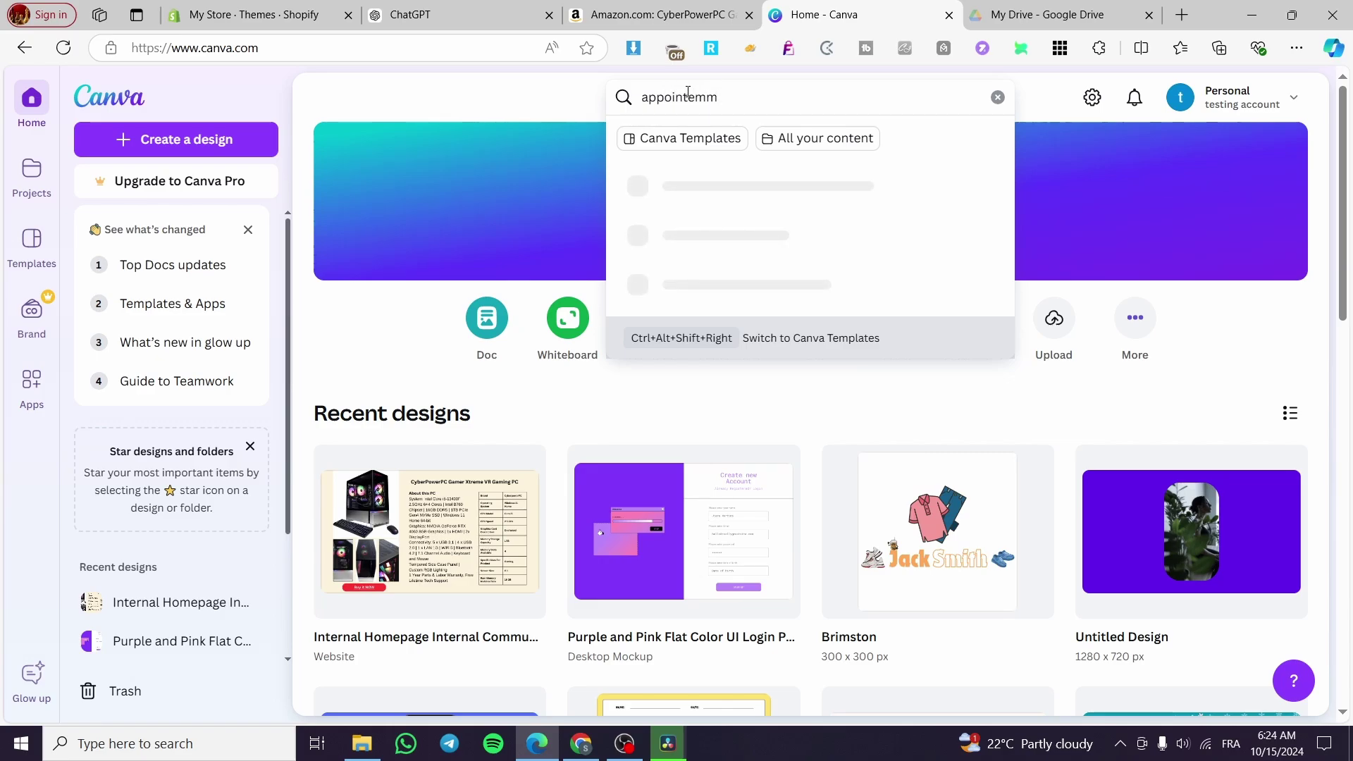
{"action": "key", "text": "BackSpace"}
{"action": "type", "text": "ent"}
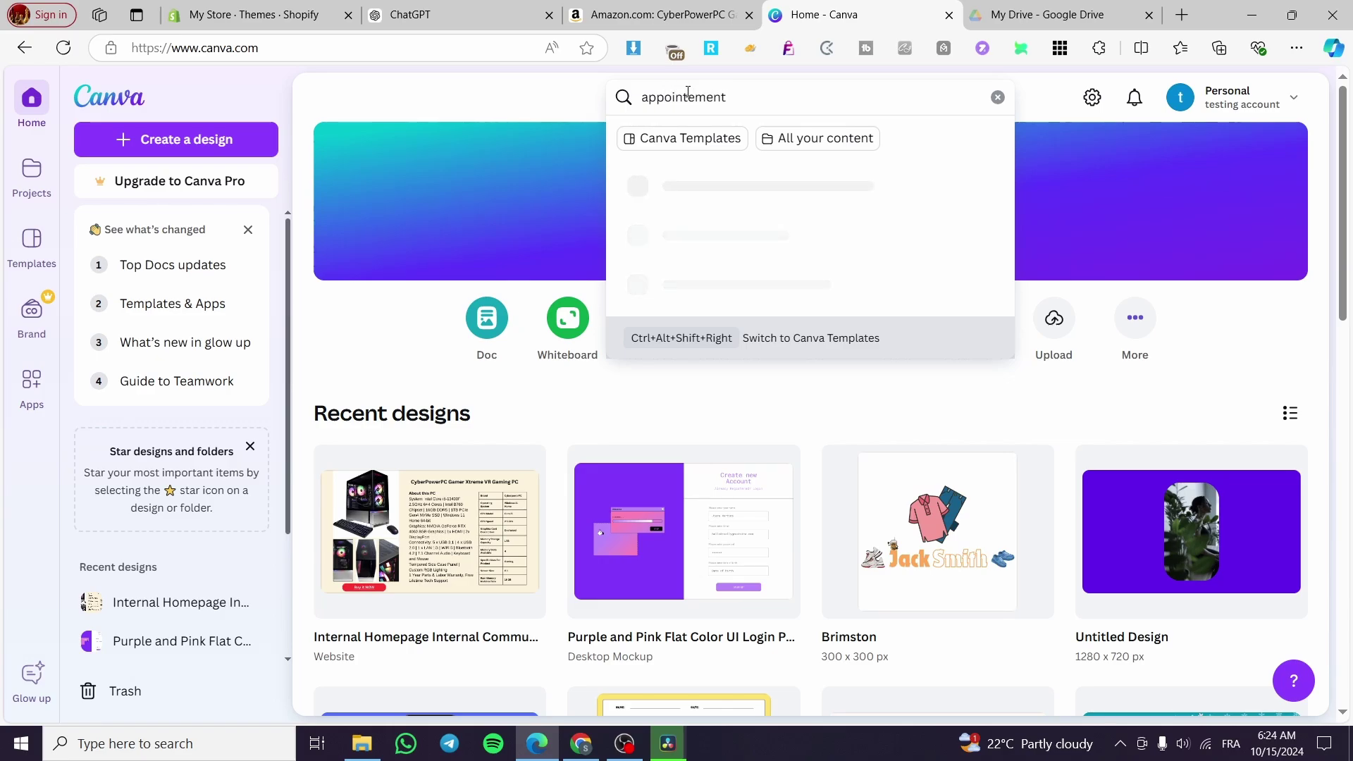
{"action": "type", "text": " booking we"}
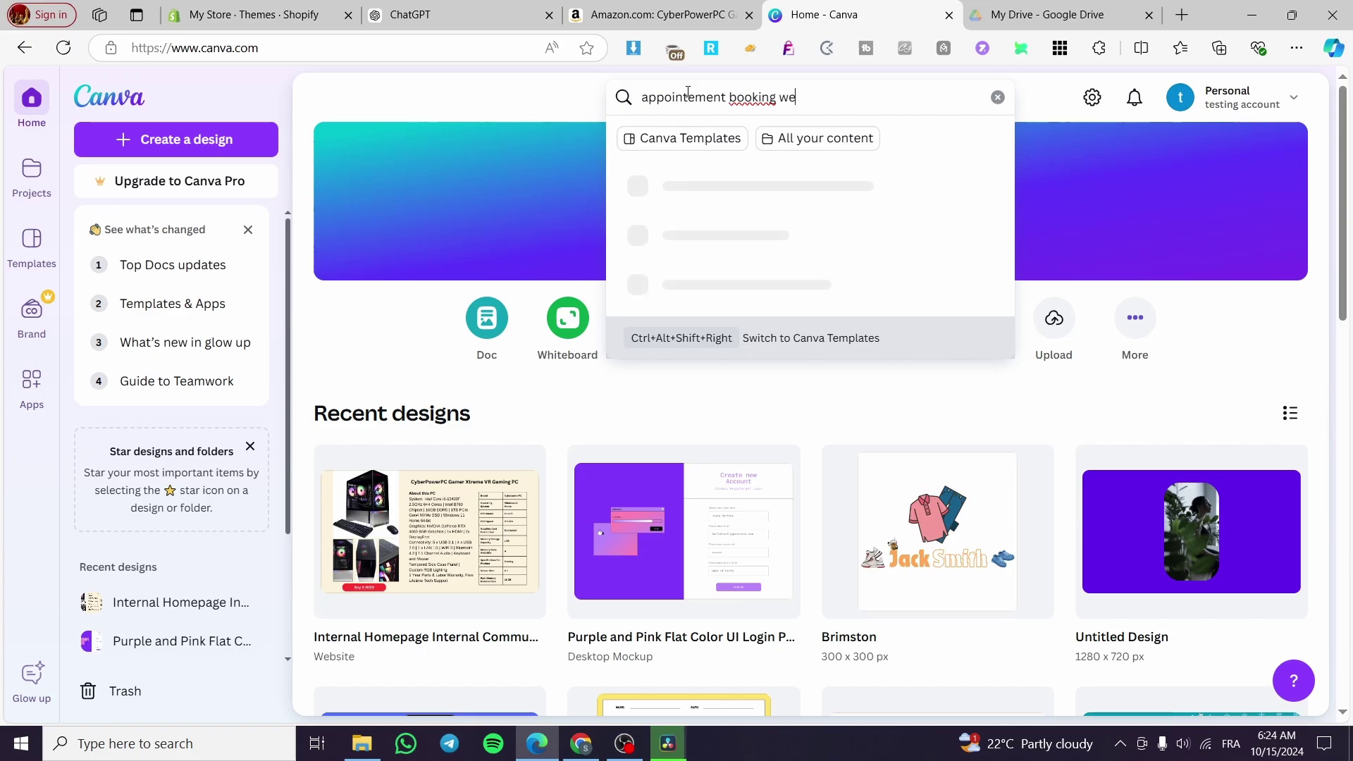
{"action": "type", "text": "bsie"}
{"action": "key", "text": "Return"}
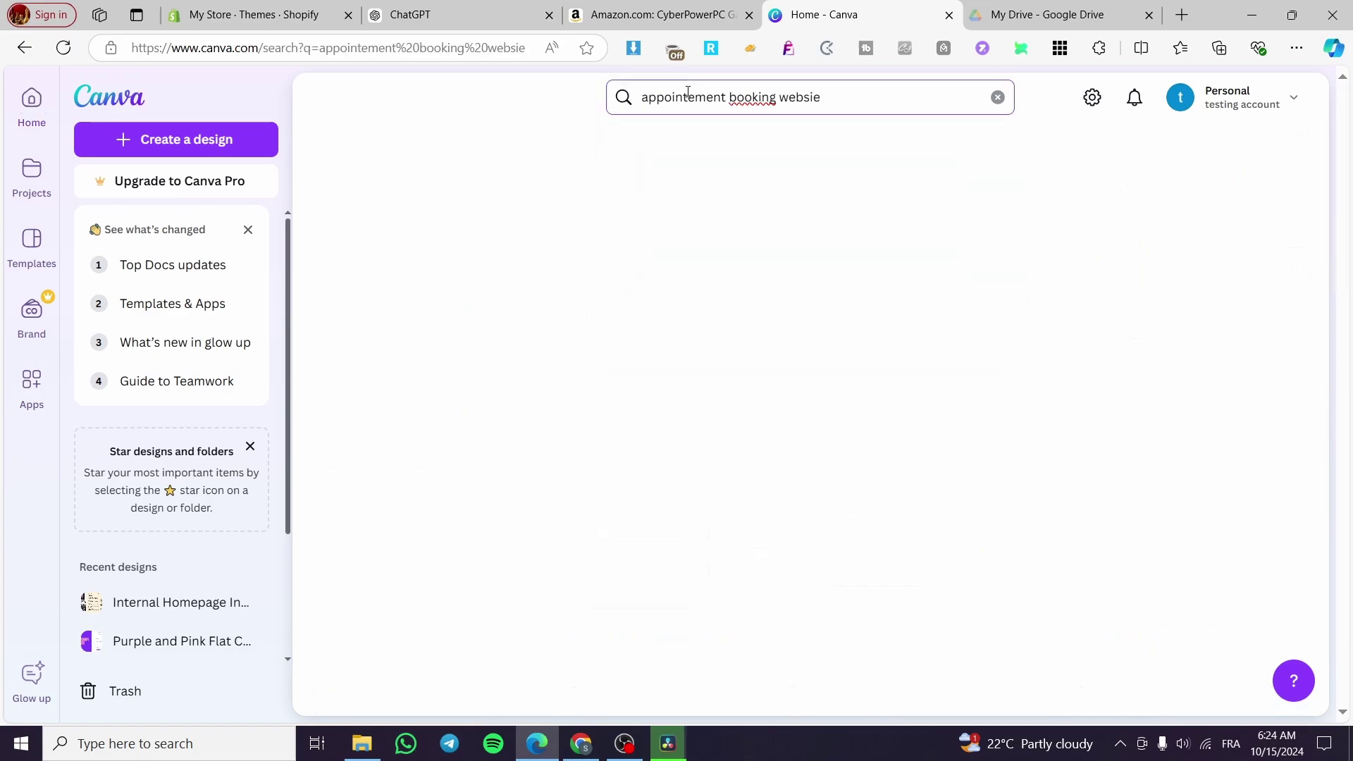
{"action": "left_click", "coordinate": [815, 97]}
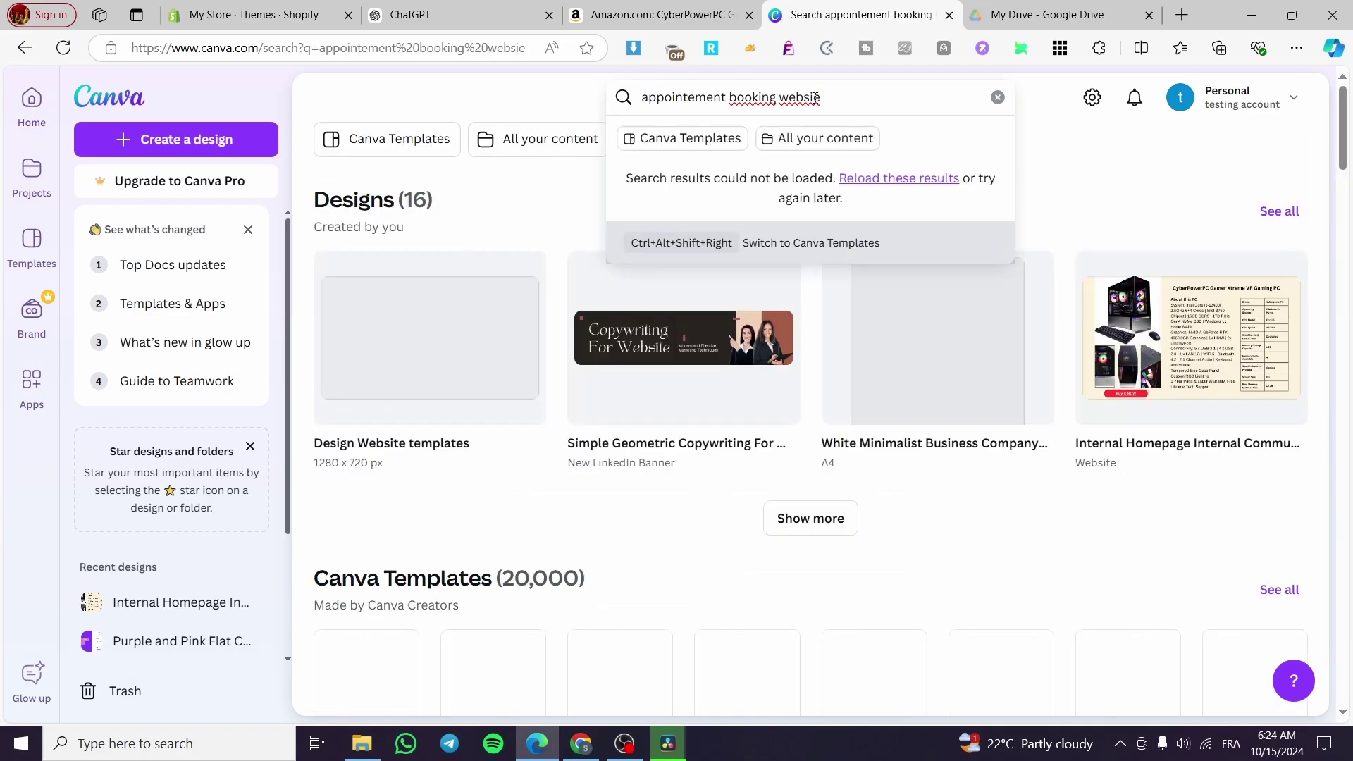
{"action": "type", "text": "t"}
{"action": "key", "text": "Return"}
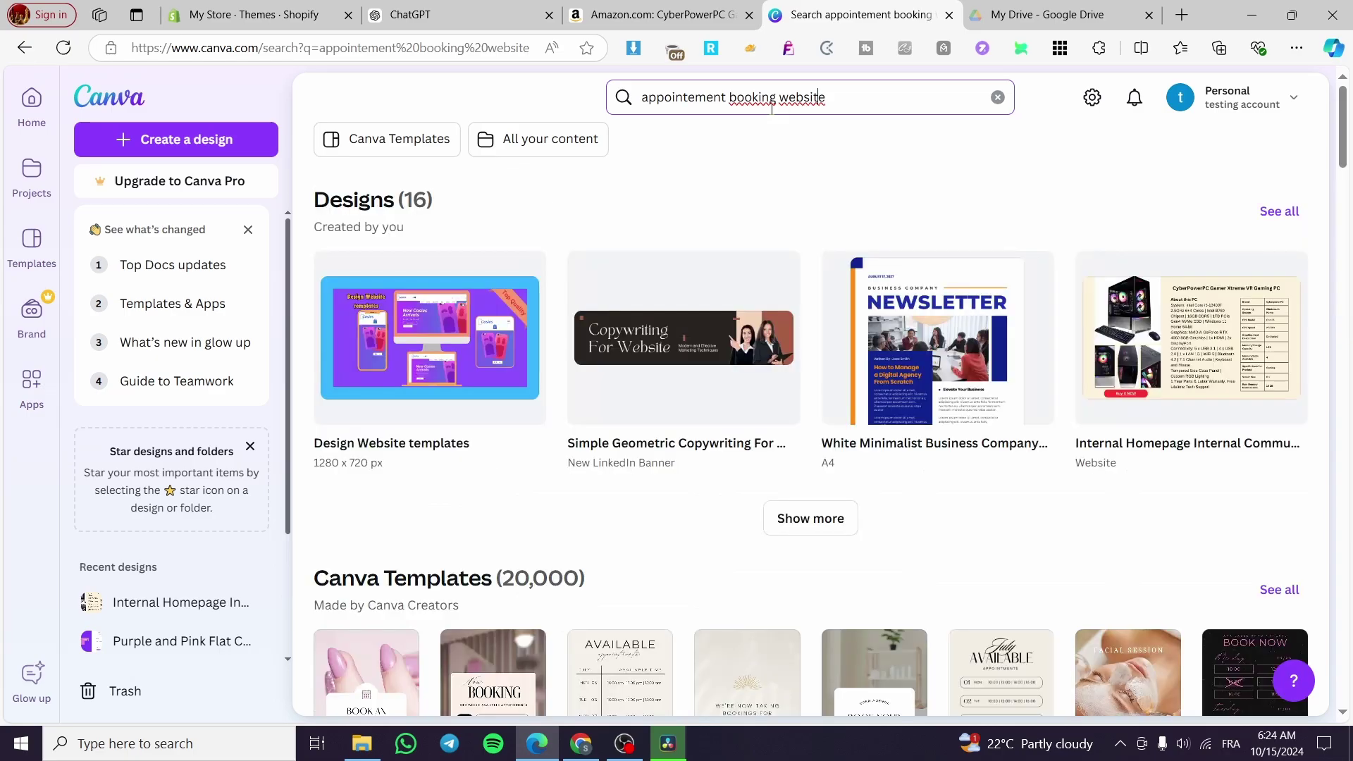
Browse the results and preview the Elevate Your Beauty template, then close the preview
{"action": "scroll", "coordinate": [816, 278], "scroll_direction": "down", "scroll_amount": 4}
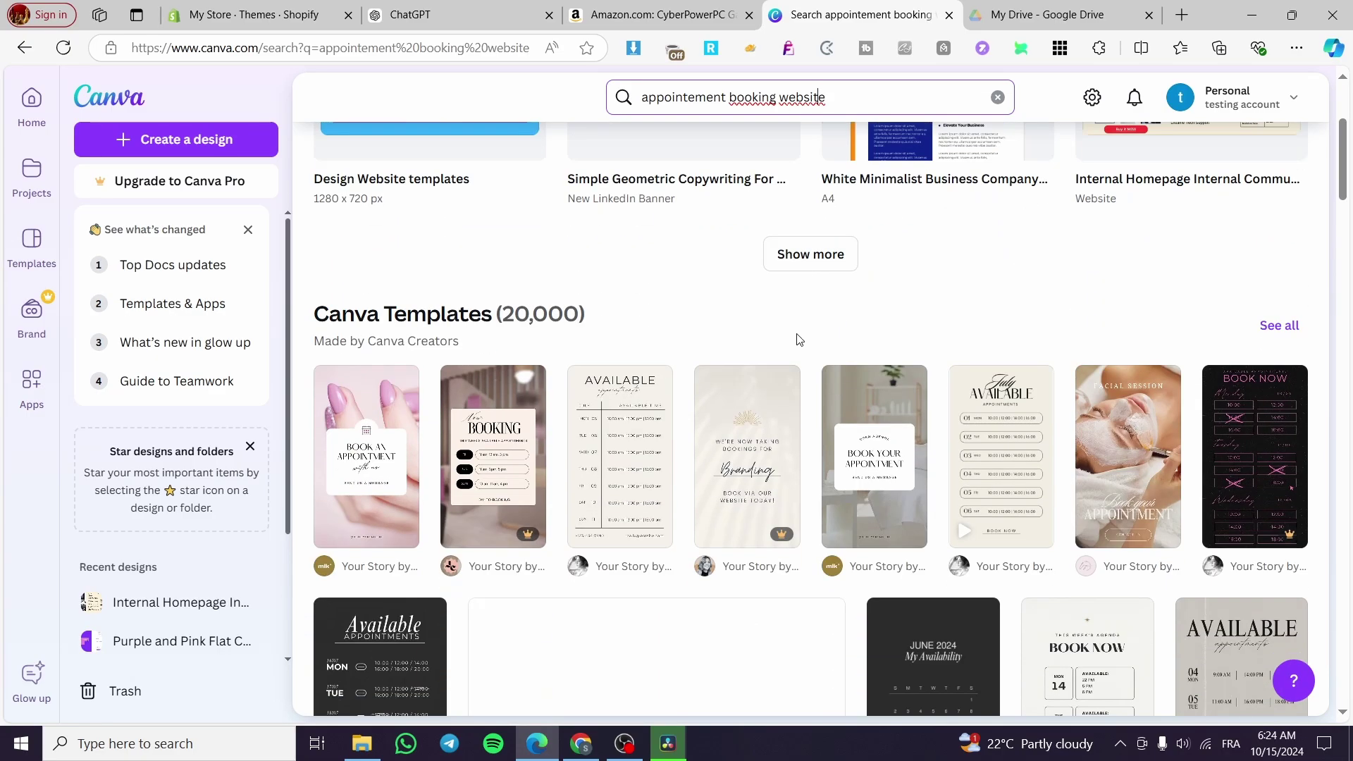
{"action": "scroll", "coordinate": [826, 345], "scroll_direction": "down", "scroll_amount": 6}
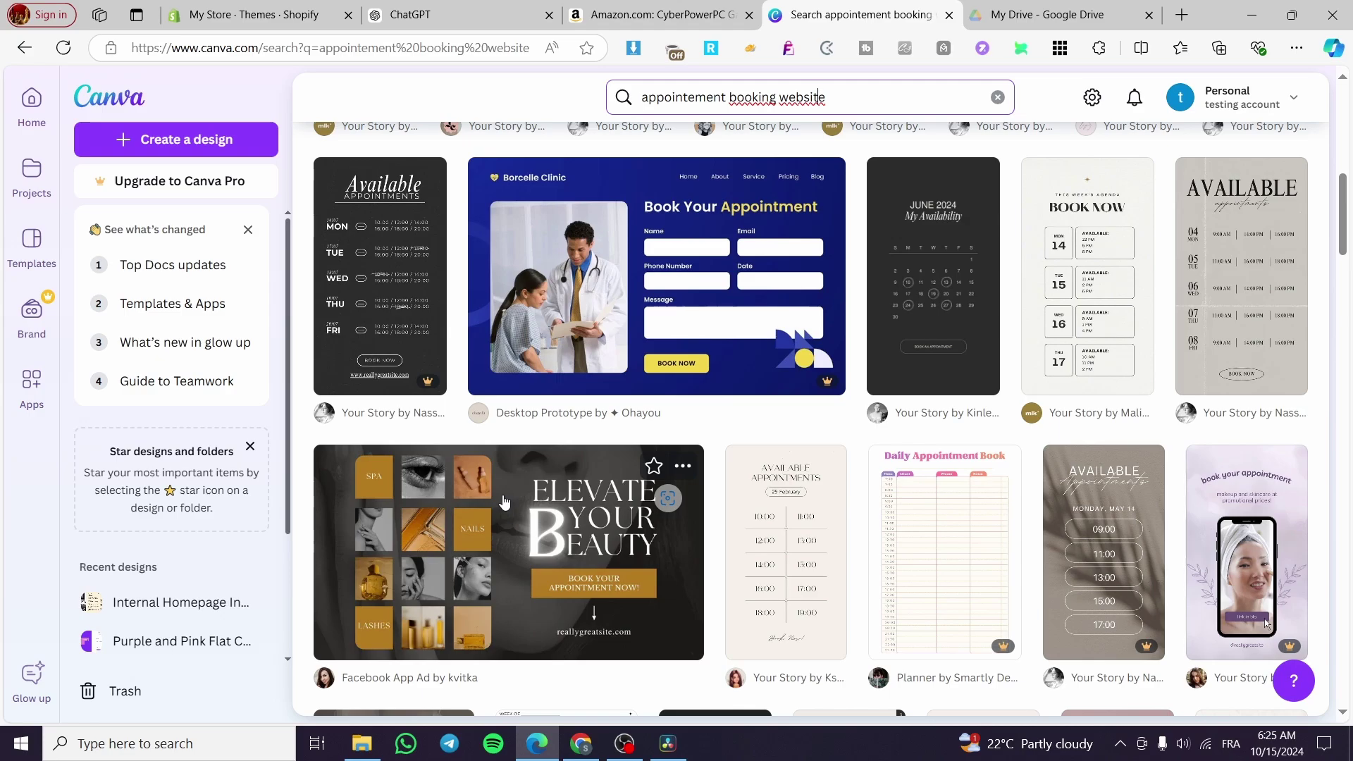
{"action": "scroll", "coordinate": [504, 501], "scroll_direction": "down", "scroll_amount": 1}
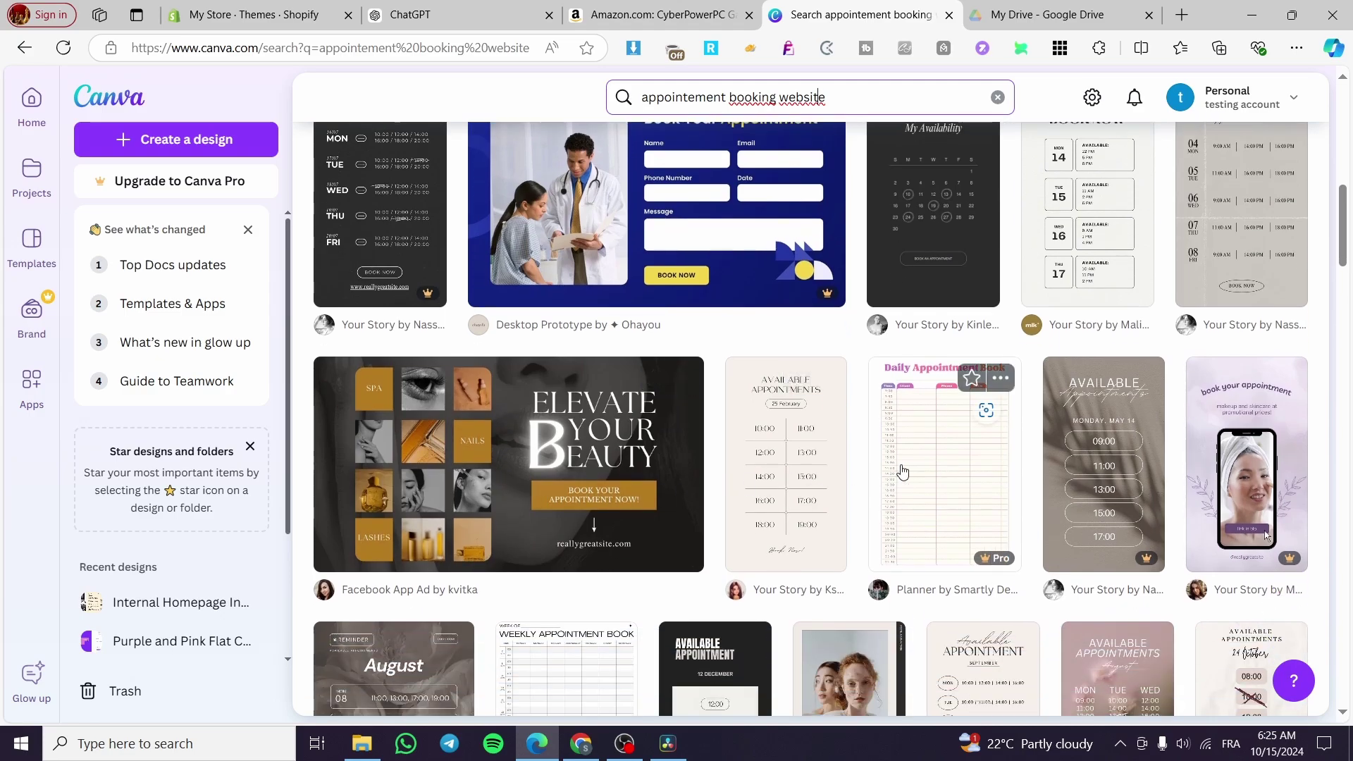
{"action": "left_click", "coordinate": [554, 481]}
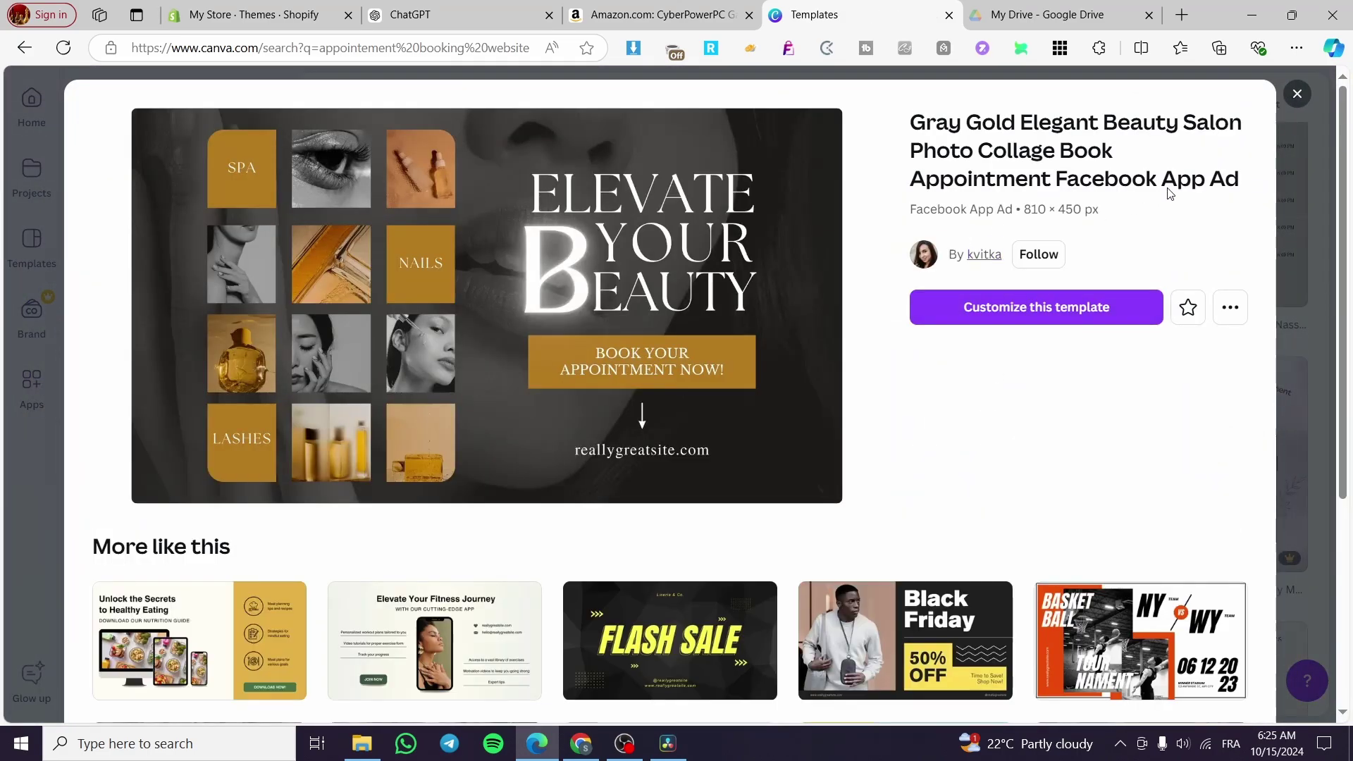
{"action": "left_click", "coordinate": [1297, 94]}
{"action": "scroll", "coordinate": [930, 484], "scroll_direction": "down", "scroll_amount": 8}
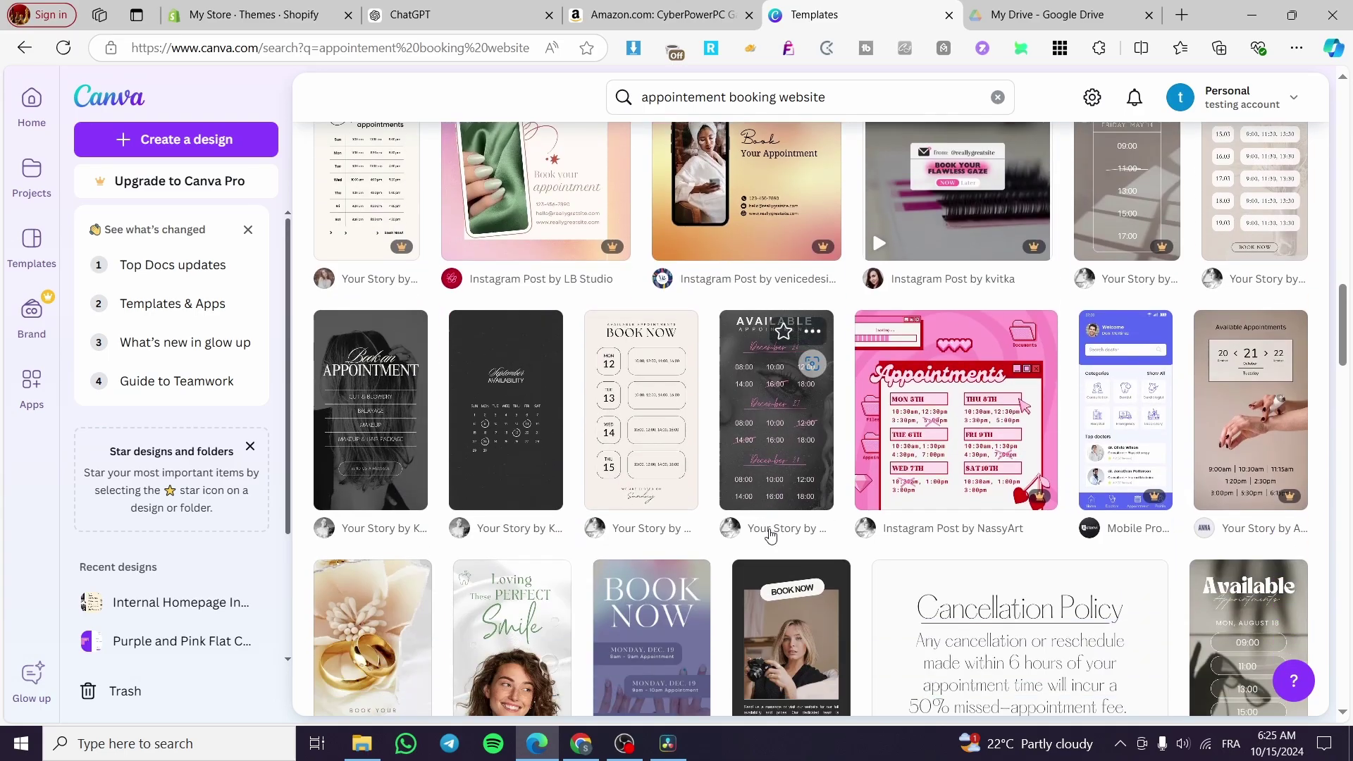
{"action": "scroll", "coordinate": [811, 529], "scroll_direction": "down", "scroll_amount": 3}
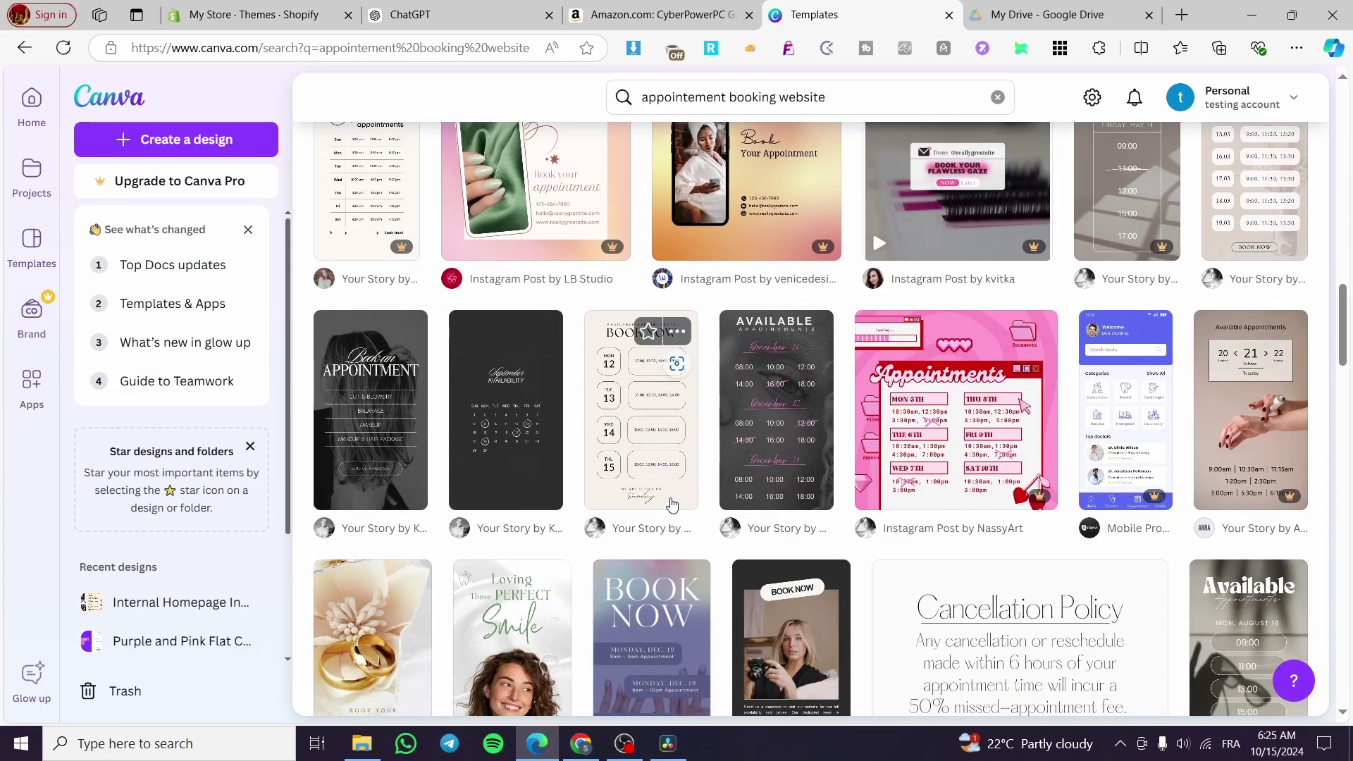
{"action": "scroll", "coordinate": [672, 505], "scroll_direction": "up", "scroll_amount": 15}
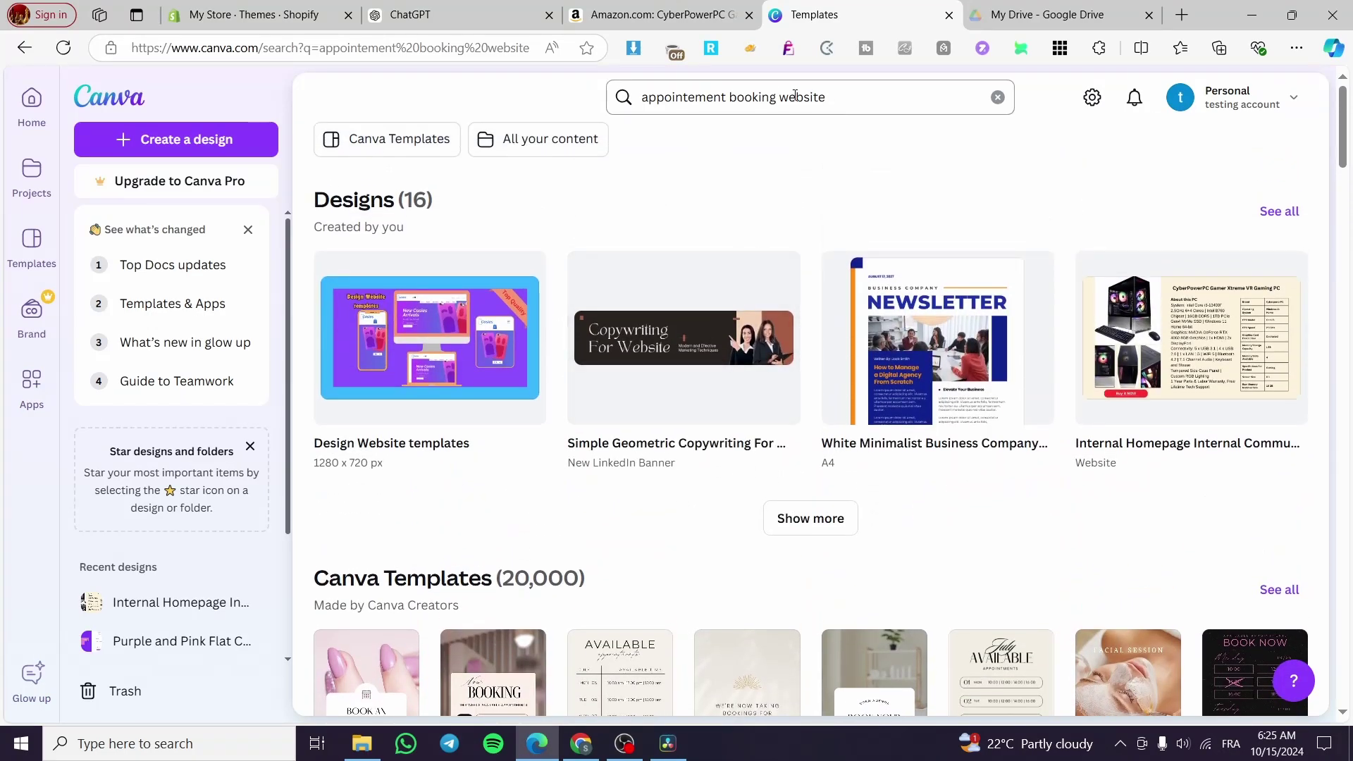
Search for 'website' and customize the pink Plew Games Co. website template
{"action": "left_click_drag", "start_coordinate": [779, 96], "coordinate": [561, 99]}
{"action": "key", "text": "BackSpace"}
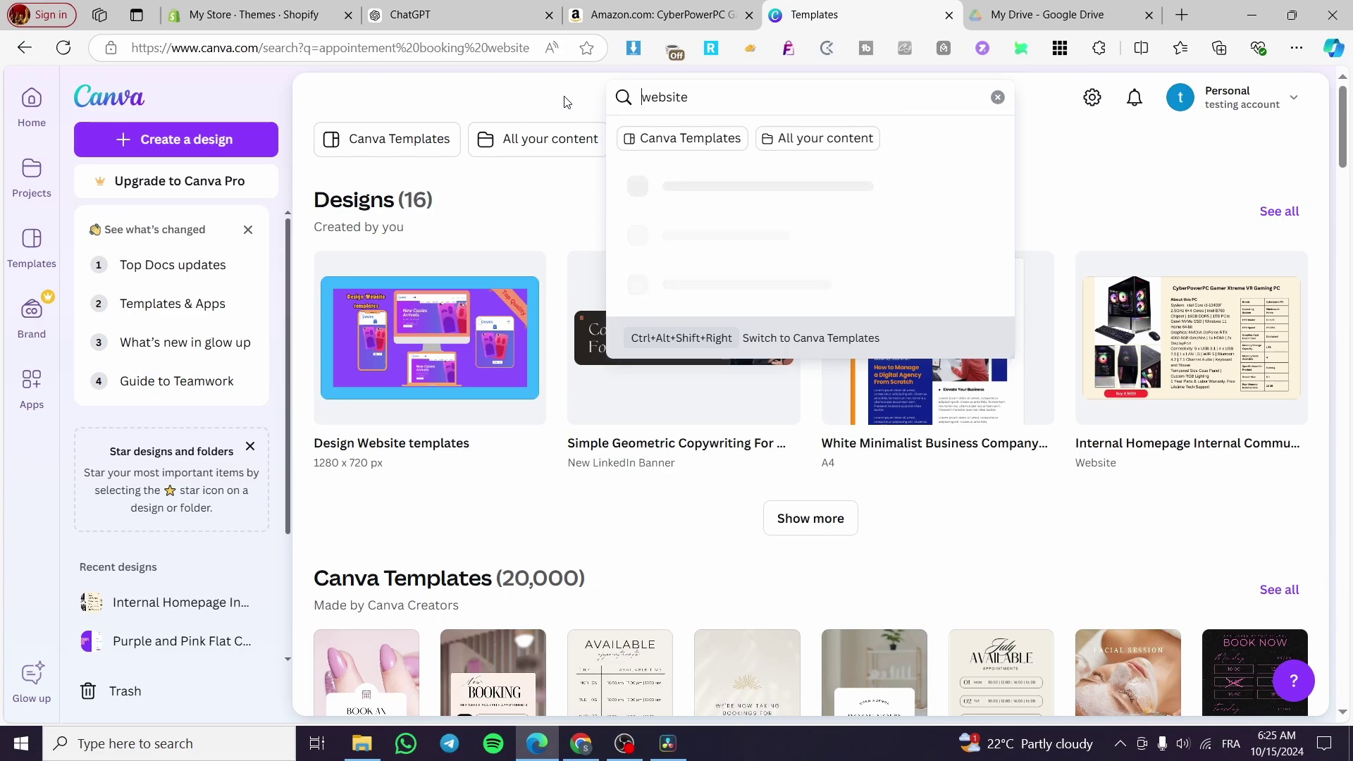
{"action": "key", "text": "Return"}
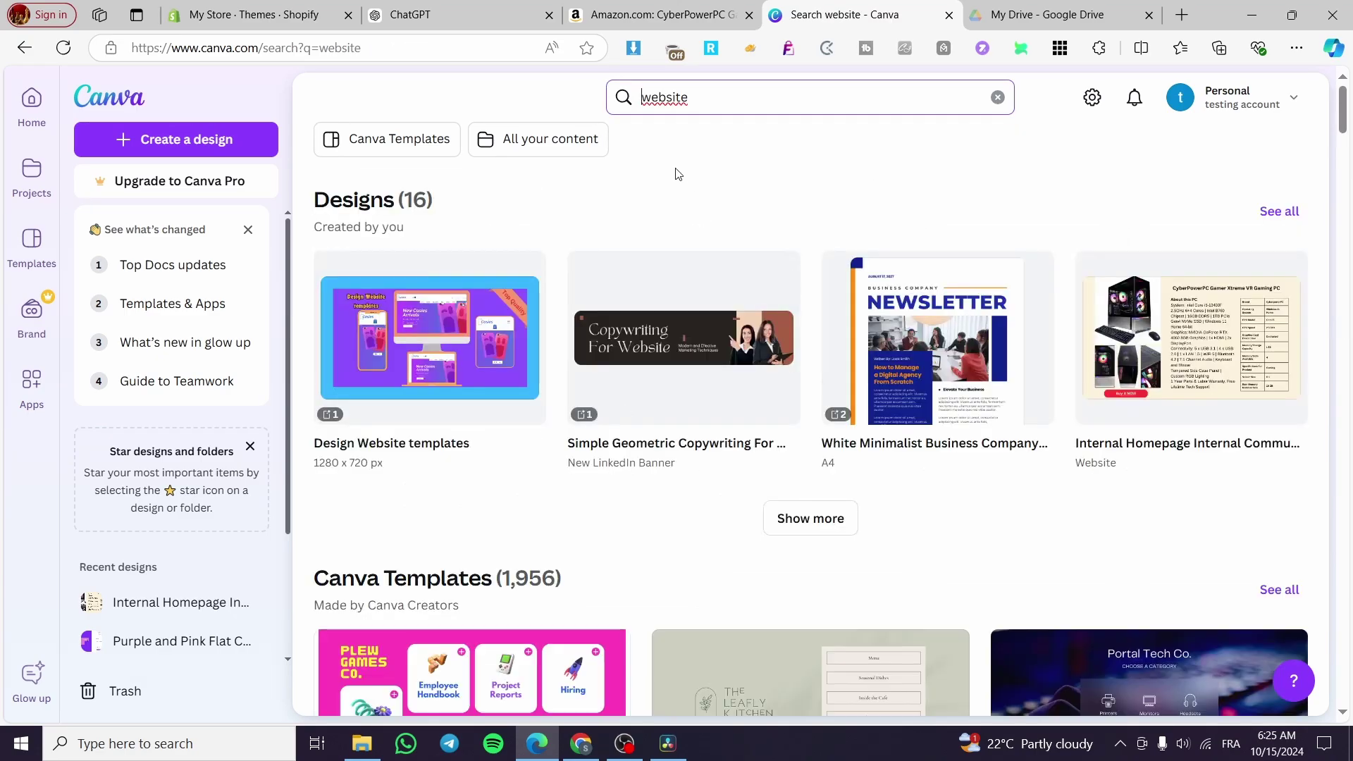
{"action": "scroll", "coordinate": [767, 547], "scroll_direction": "down", "scroll_amount": 5}
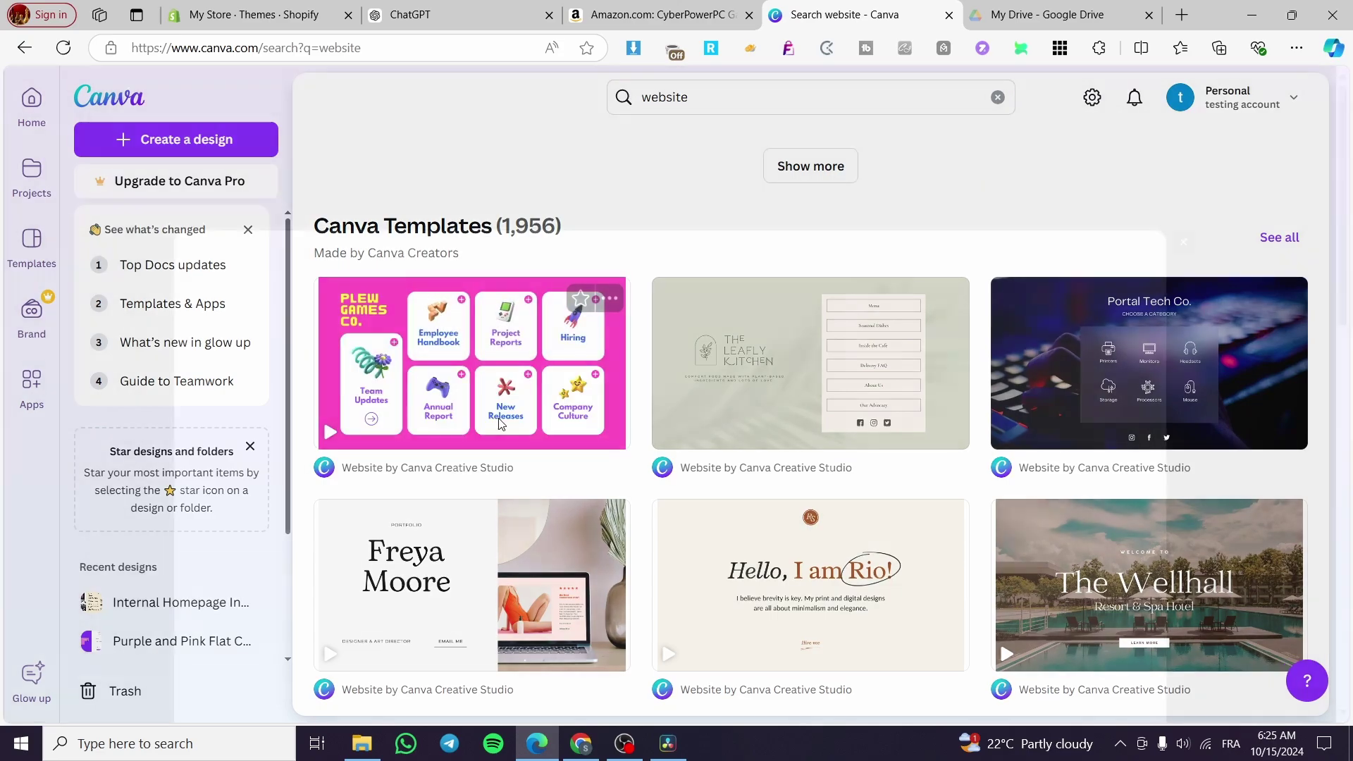
{"action": "left_click", "coordinate": [500, 425]}
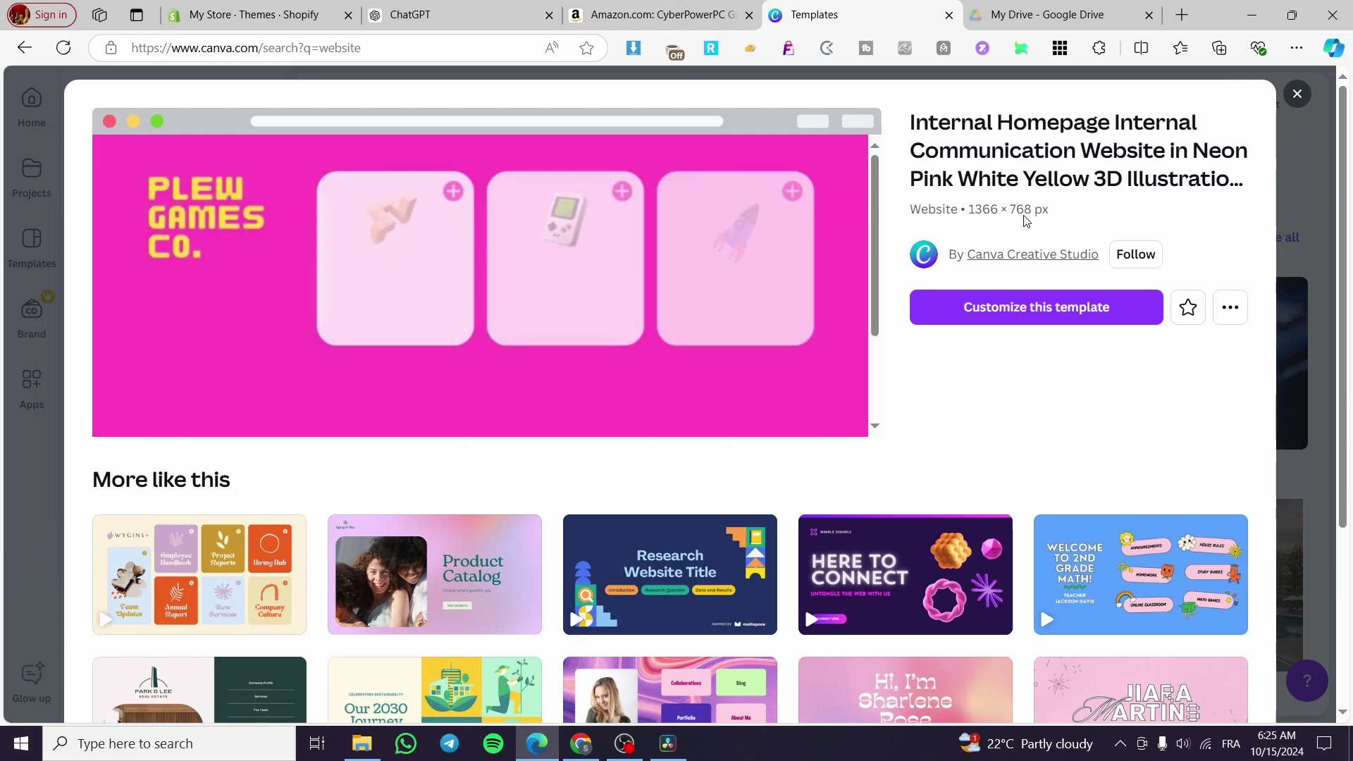
{"action": "left_click", "coordinate": [1095, 310]}
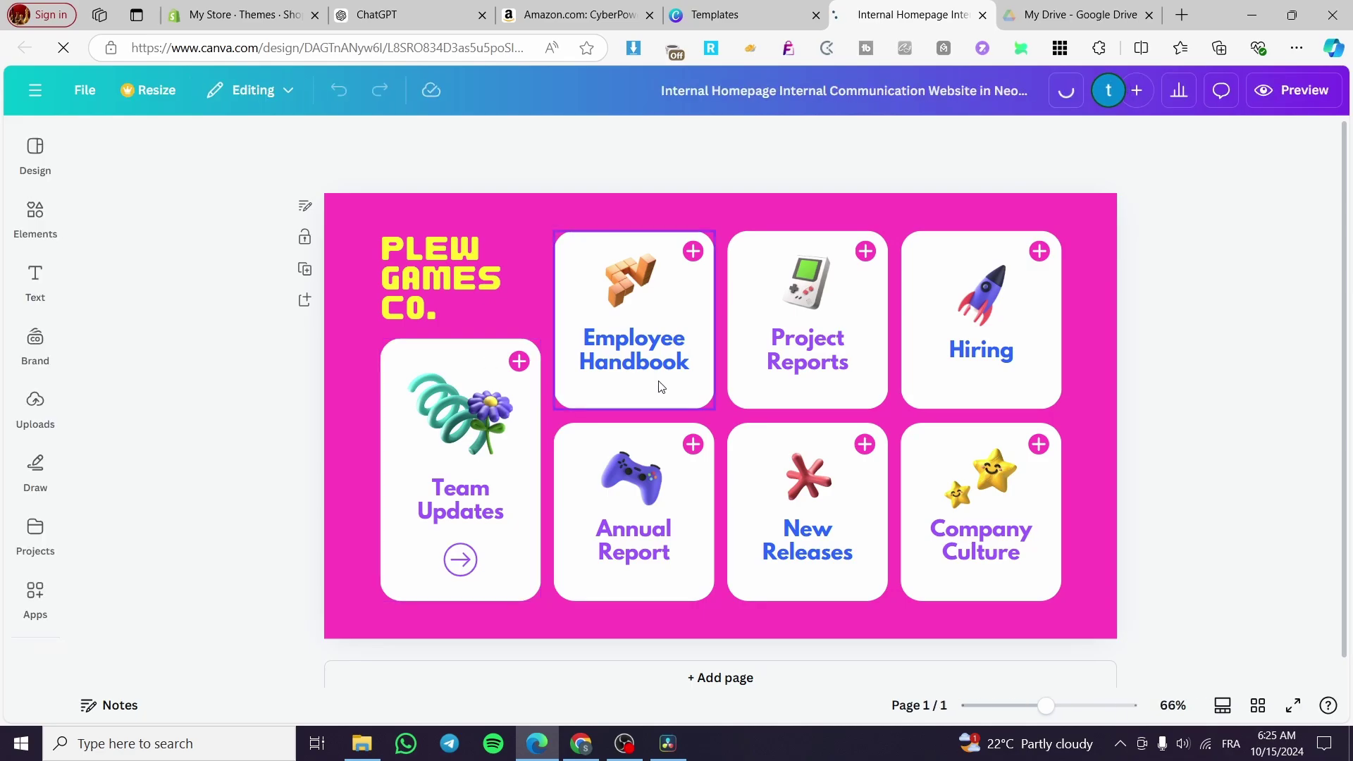
Delete all of the template's cards and title, leaving a blank page
{"action": "left_click_drag", "start_coordinate": [1088, 255], "coordinate": [414, 570]}
{"action": "key", "text": "Delete"}
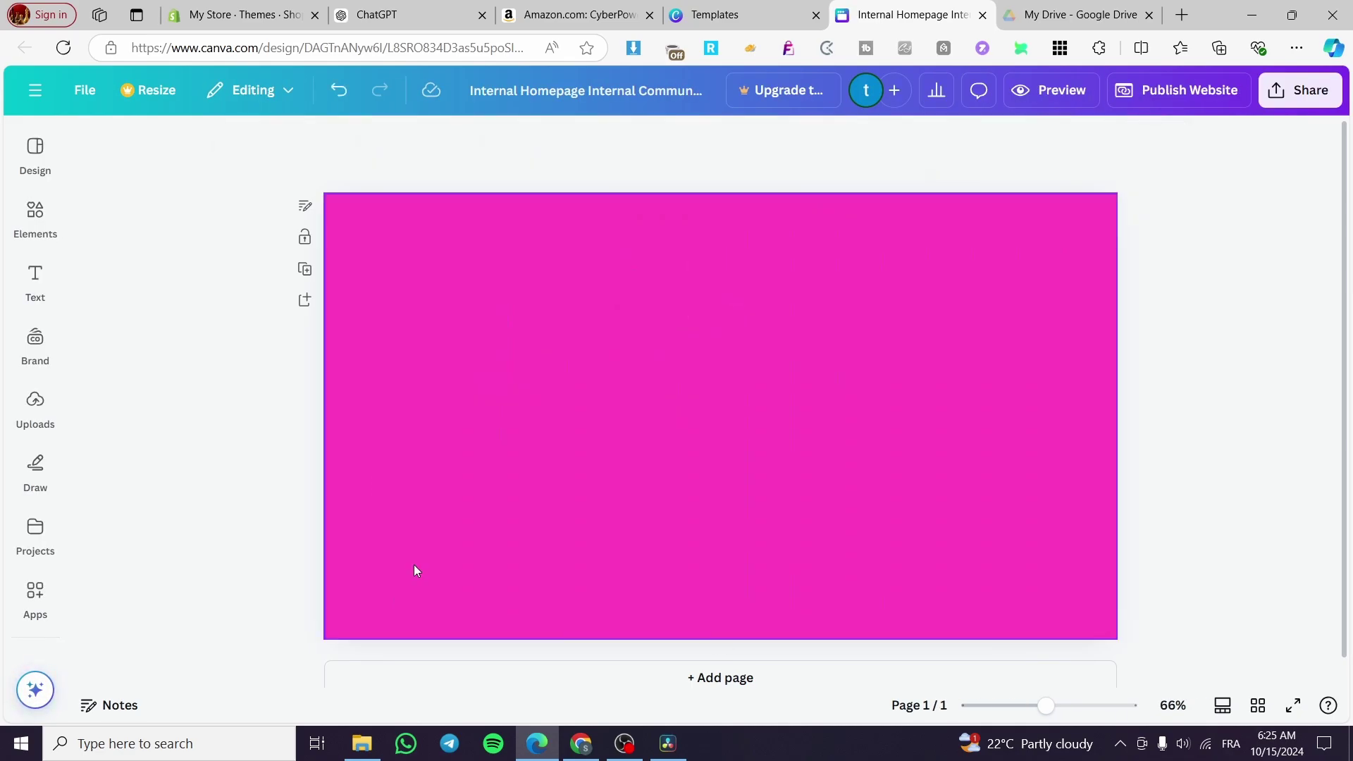
{"action": "left_click", "coordinate": [589, 518]}
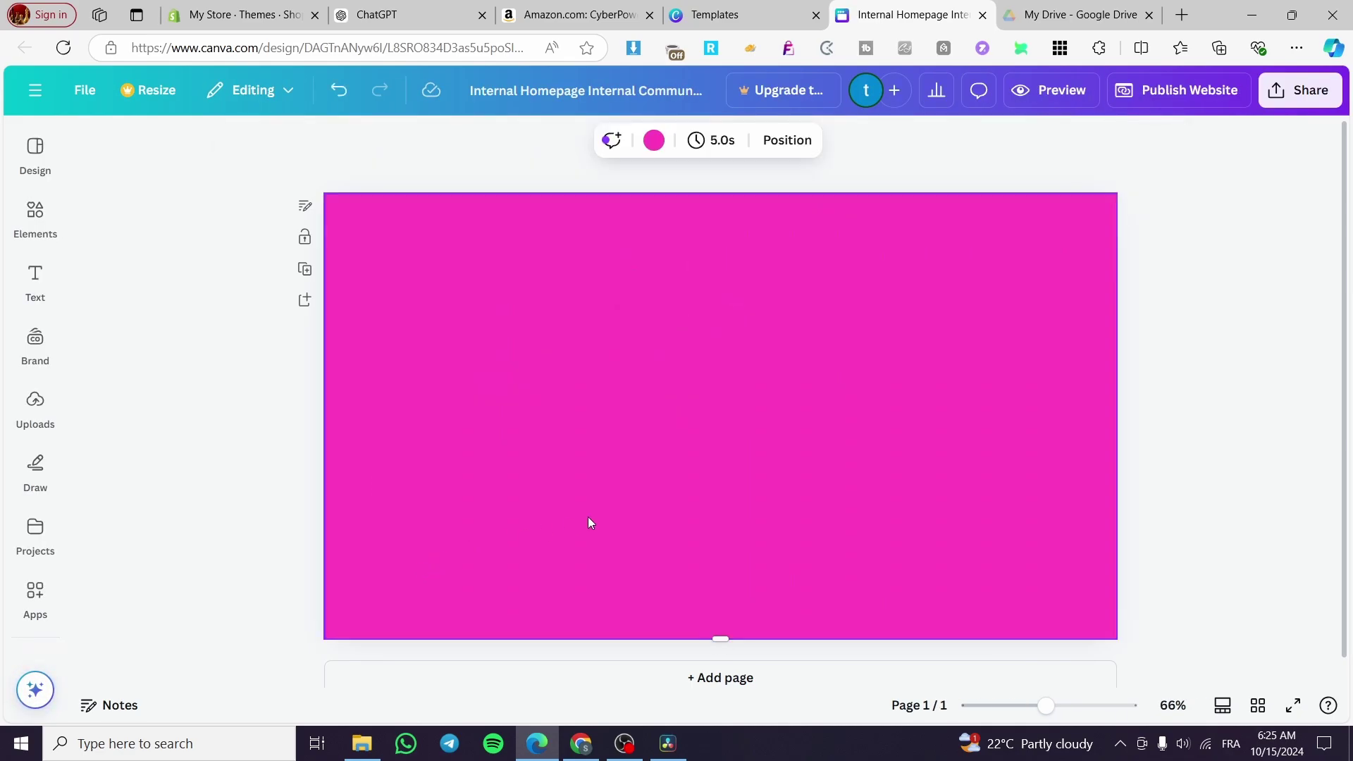
Set the page background colour to the turquoise swatch
{"action": "left_click", "coordinate": [654, 140]}
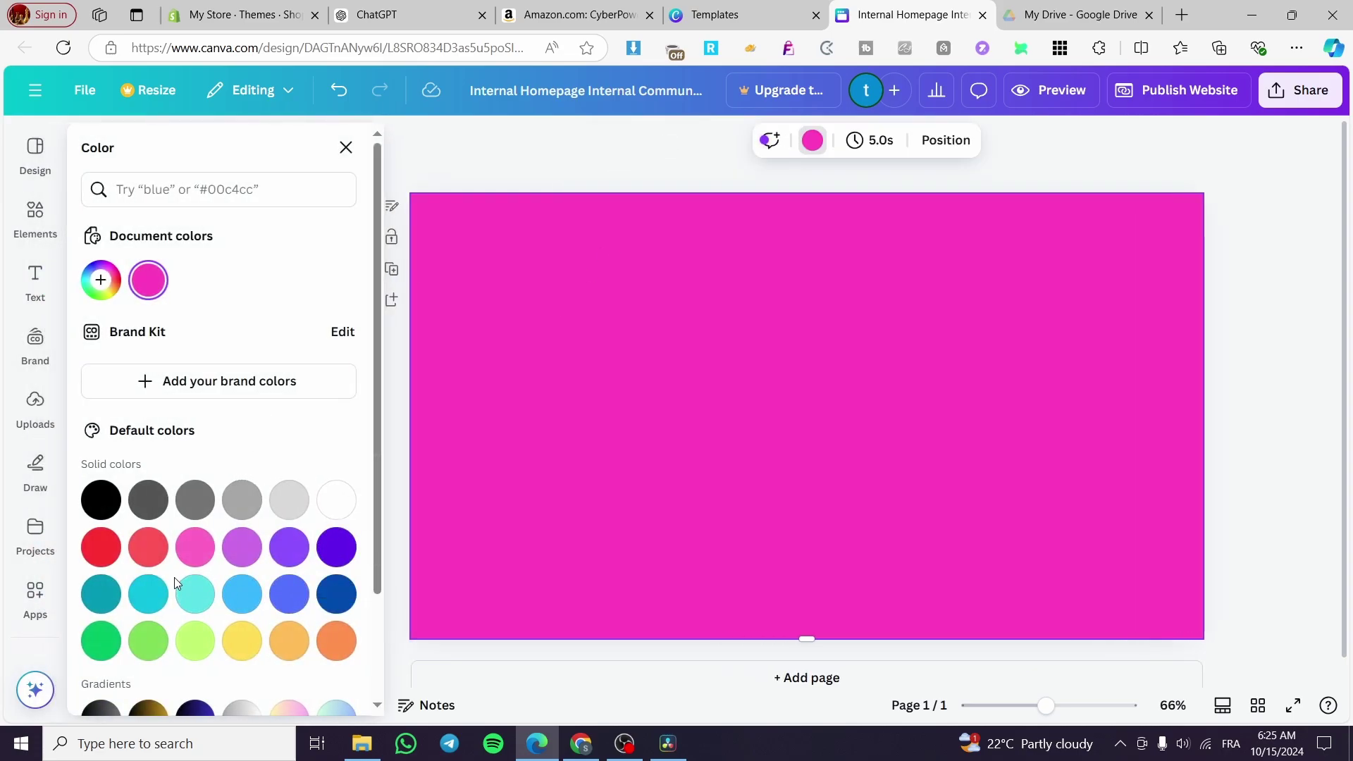
{"action": "scroll", "coordinate": [286, 624], "scroll_direction": "down", "scroll_amount": 2}
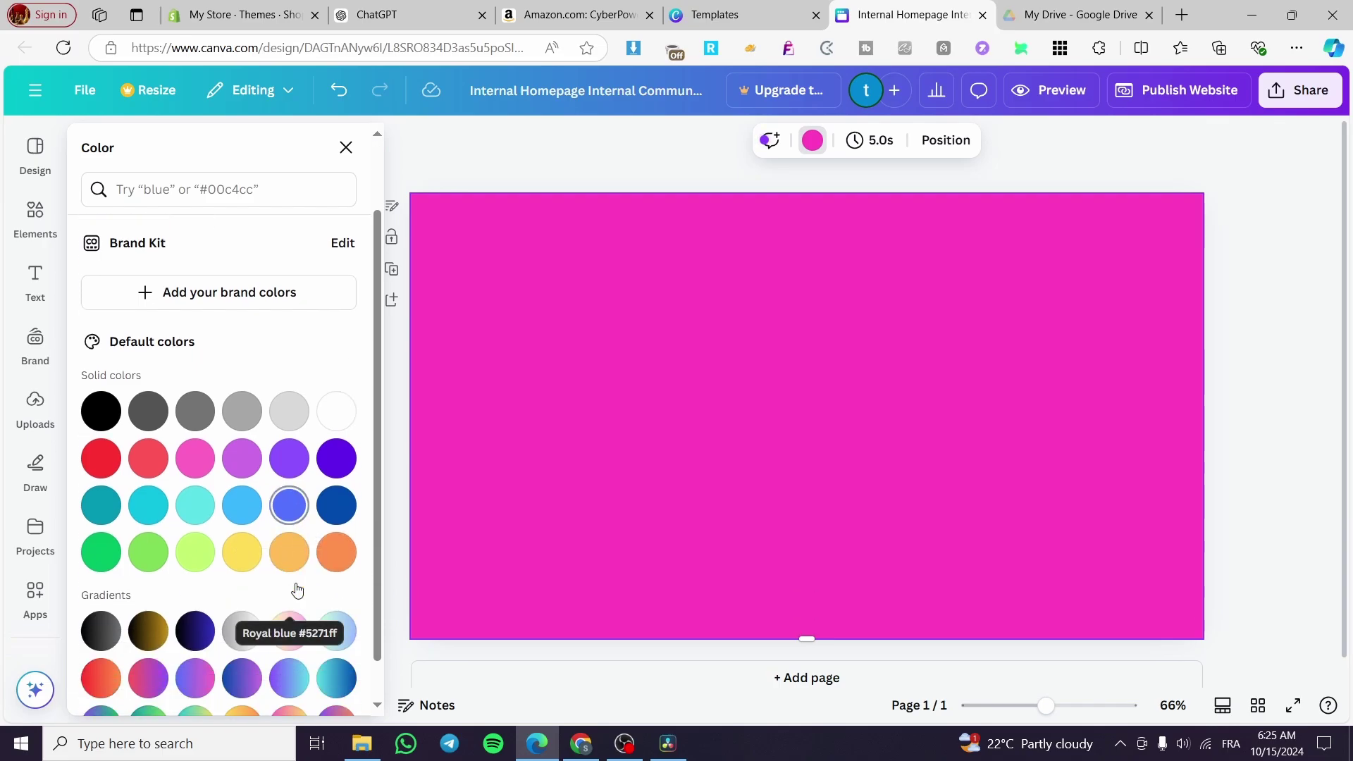
{"action": "left_click", "coordinate": [245, 464]}
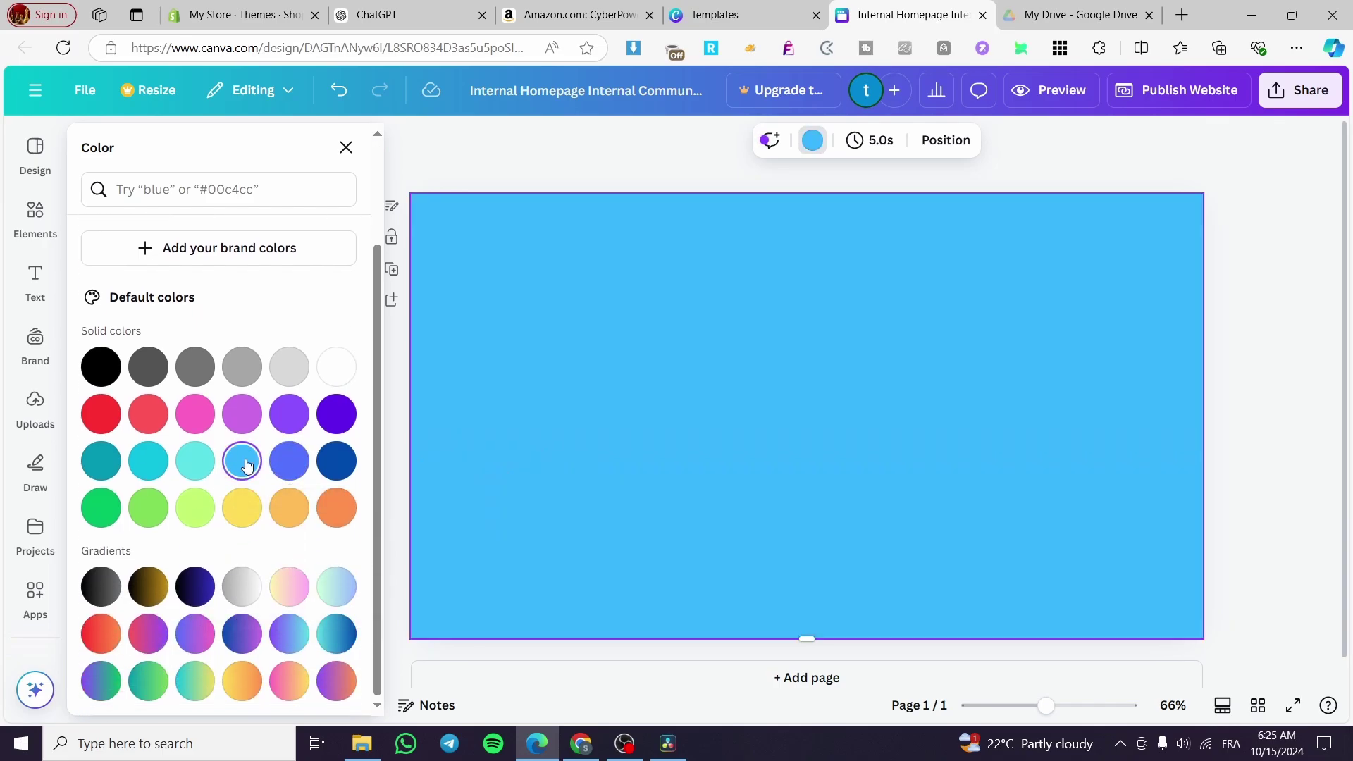
{"action": "left_click", "coordinate": [195, 461]}
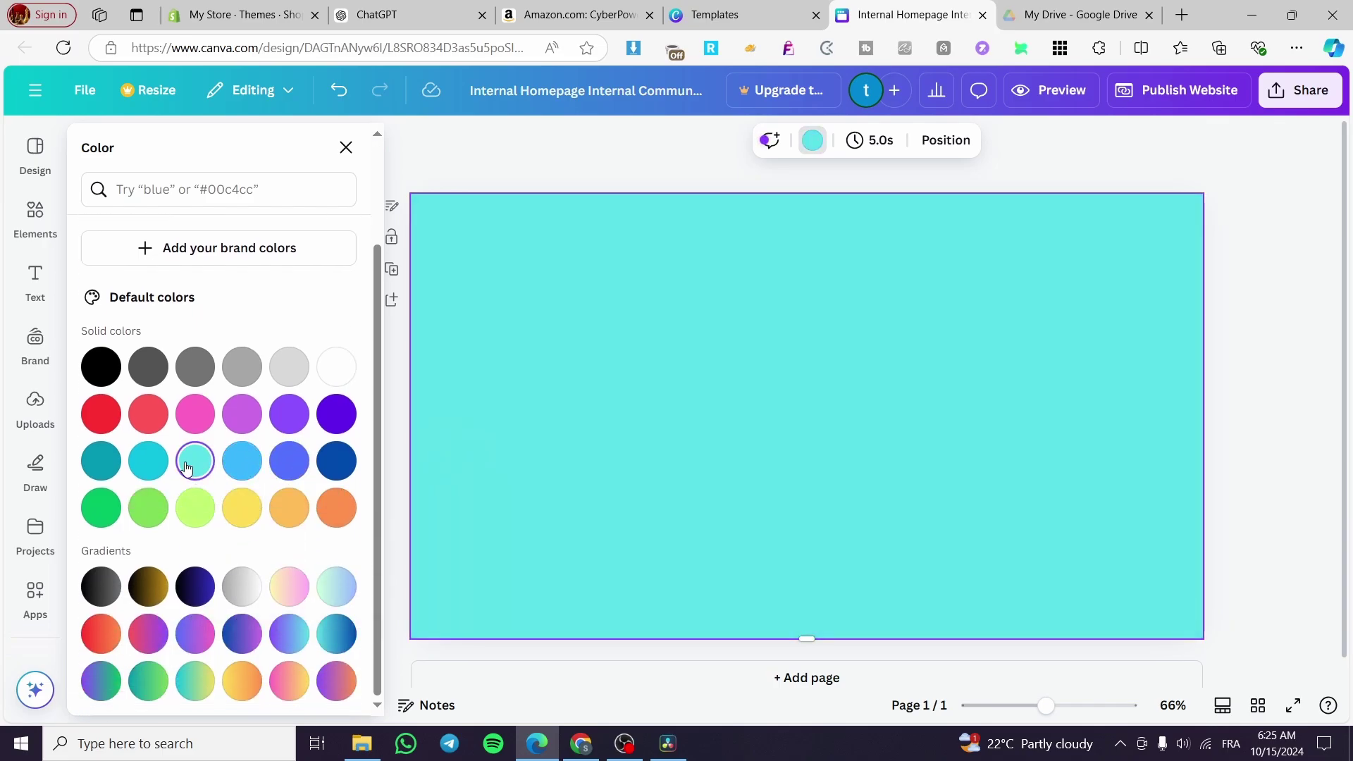
{"action": "left_click", "coordinate": [147, 462]}
{"action": "left_click", "coordinate": [101, 461]}
{"action": "left_click", "coordinate": [148, 461]}
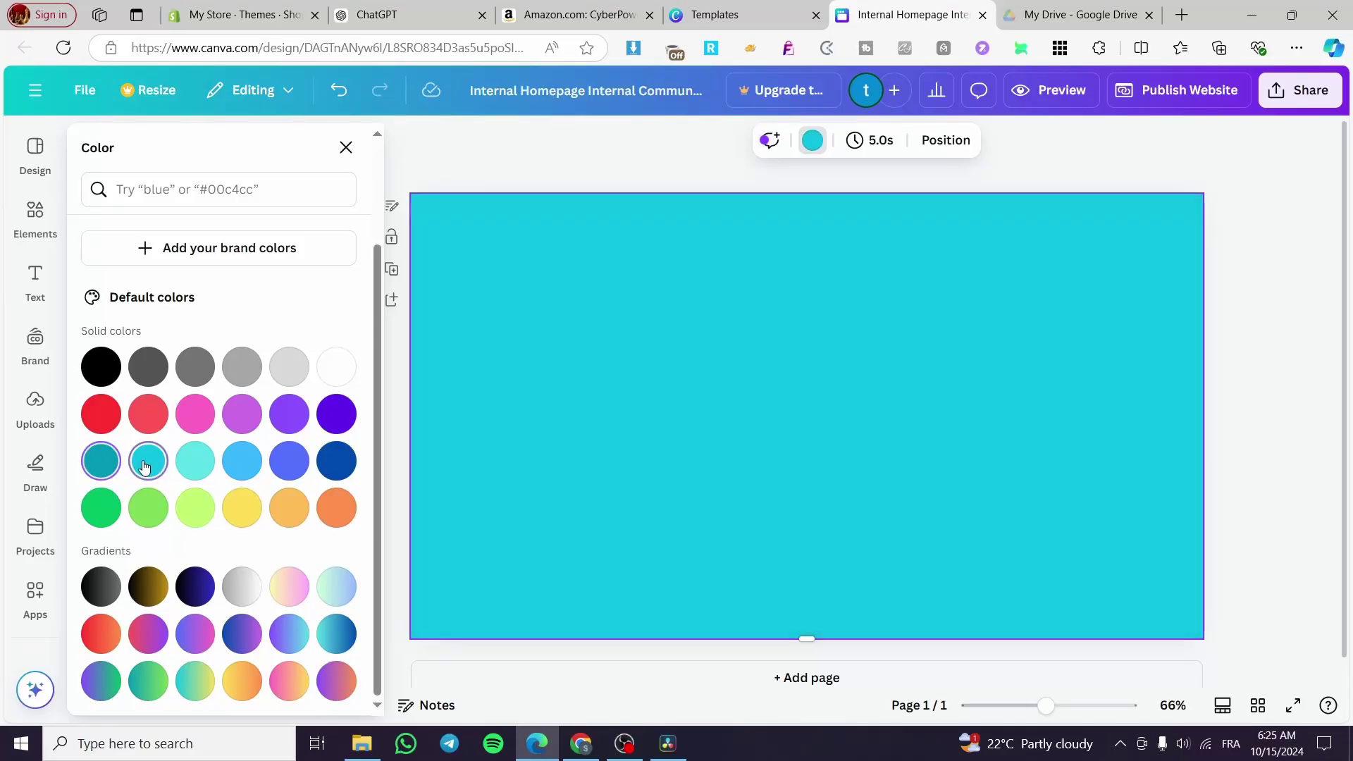
{"action": "left_click", "coordinate": [1302, 384]}
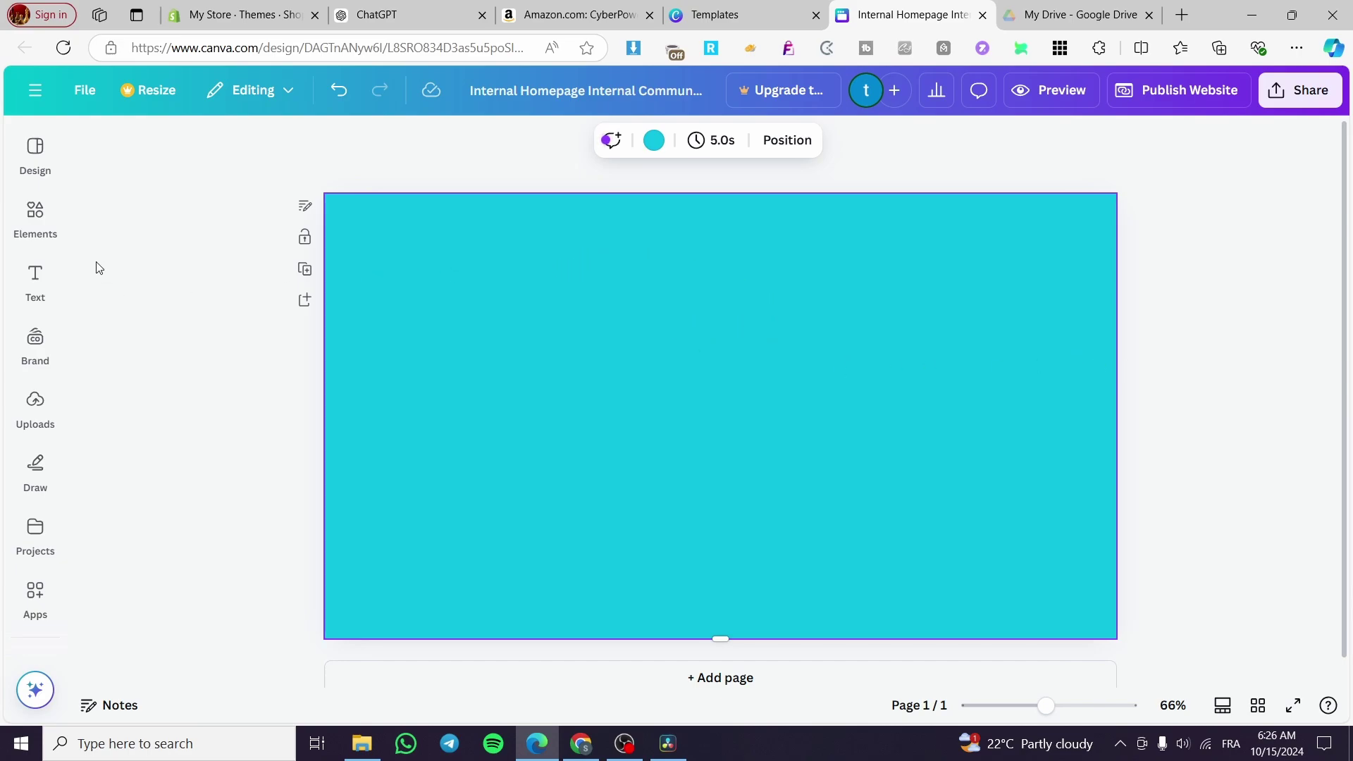
{"action": "left_click", "coordinate": [46, 230]}
{"action": "left_click", "coordinate": [45, 279]}
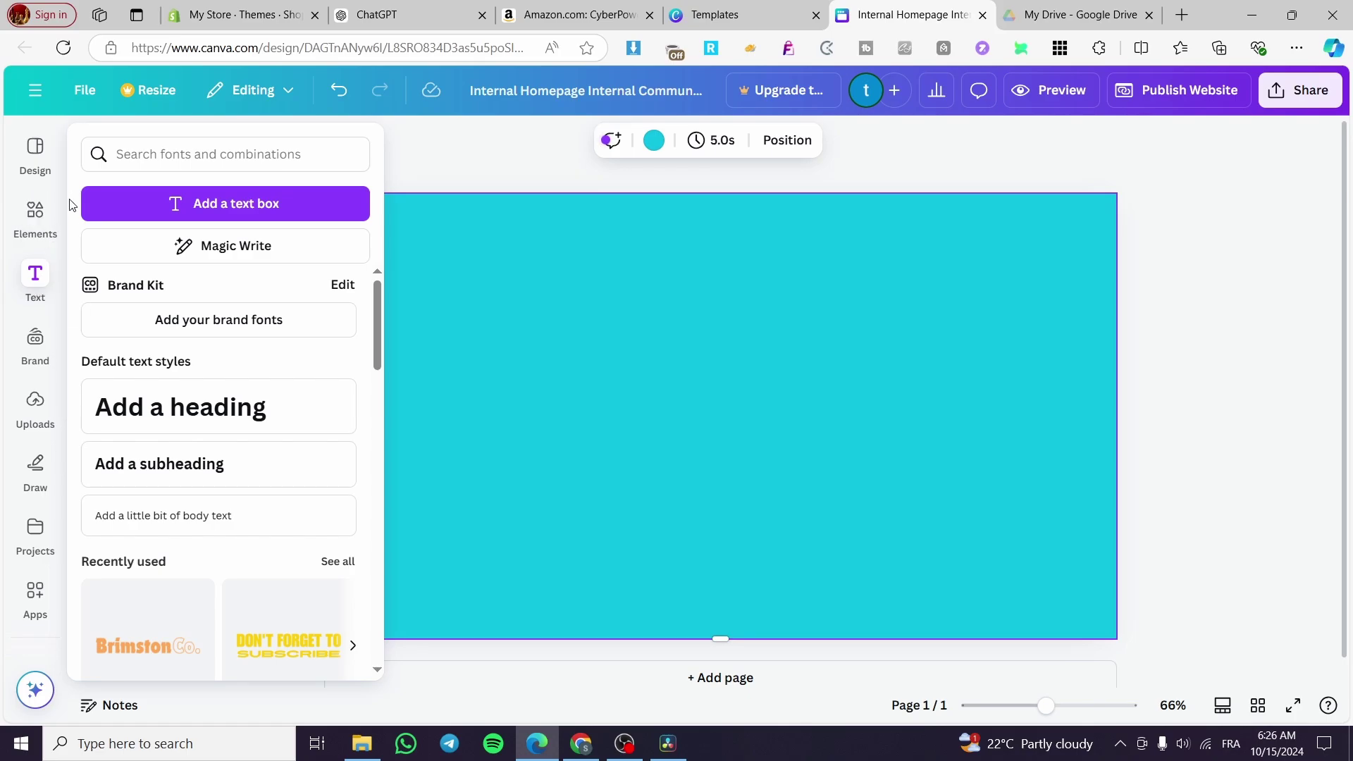
{"action": "left_click", "coordinate": [172, 160]}
{"action": "left_click", "coordinate": [36, 212]}
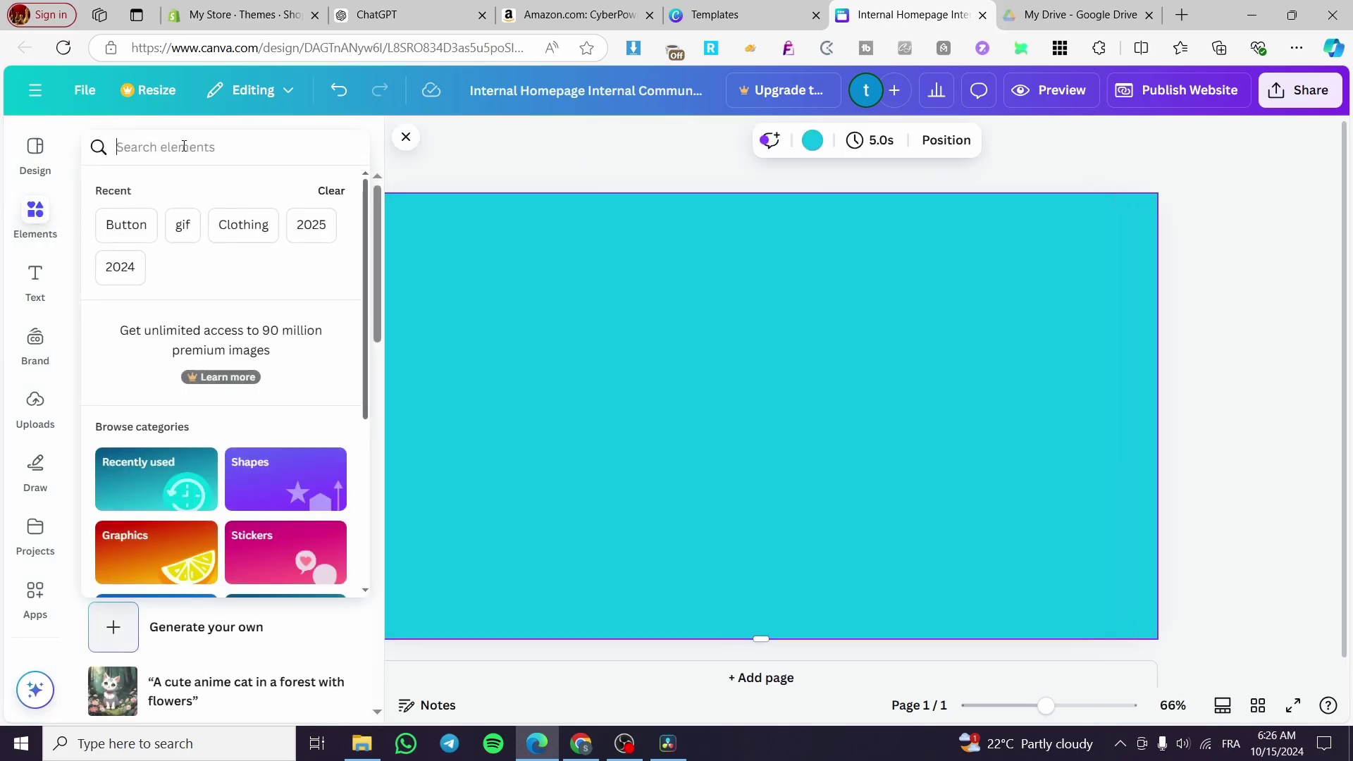
{"action": "left_click", "coordinate": [184, 145]}
{"action": "type", "text": "calena"}
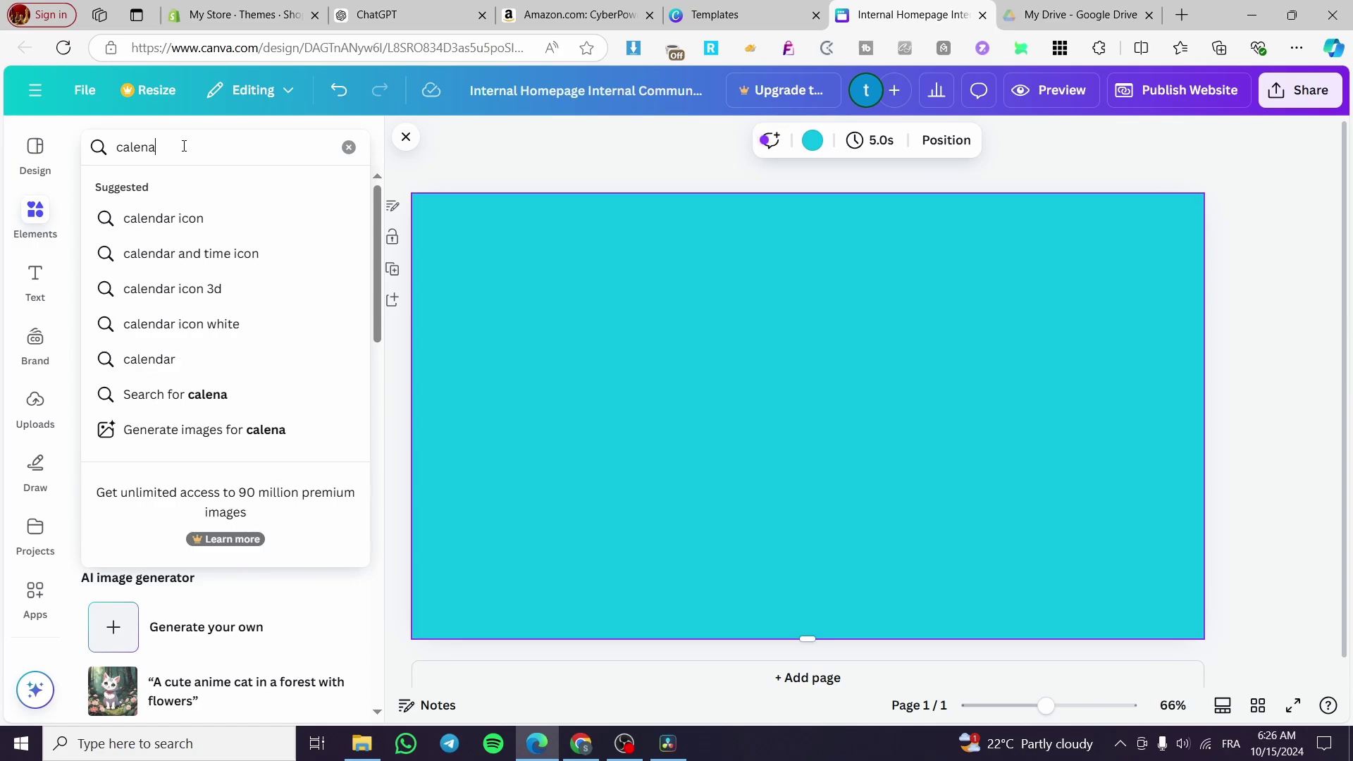
{"action": "key", "text": "BackSpace"}
{"action": "type", "text": "dar"}
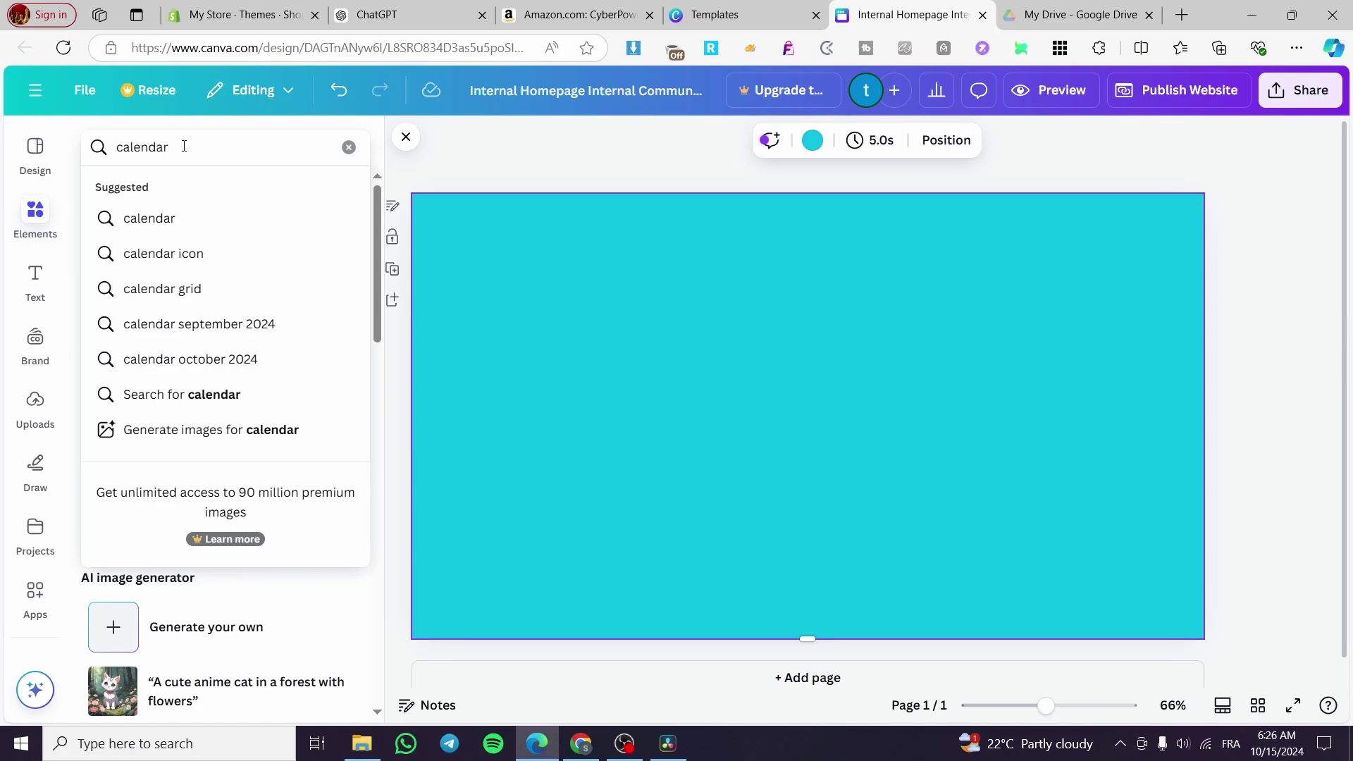
{"action": "key", "text": "Return"}
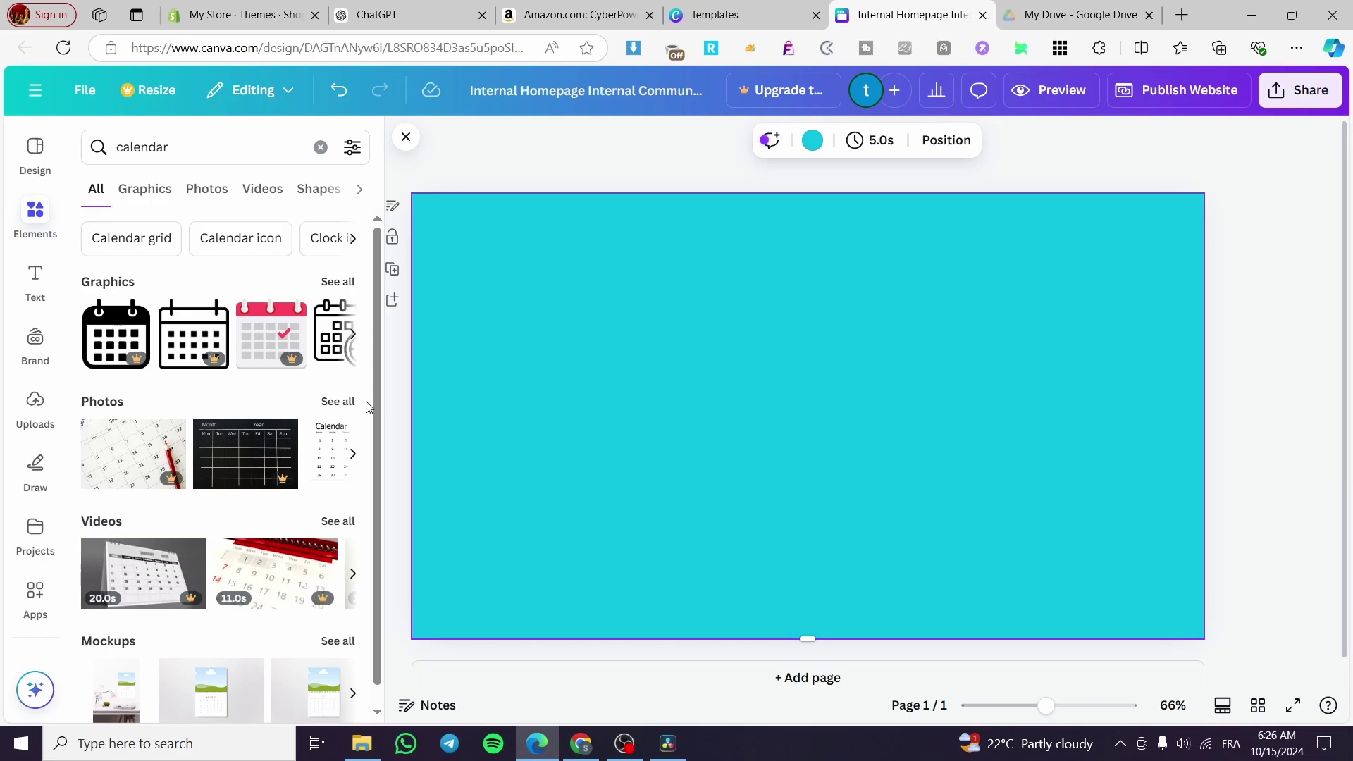
{"action": "left_click", "coordinate": [339, 402]}
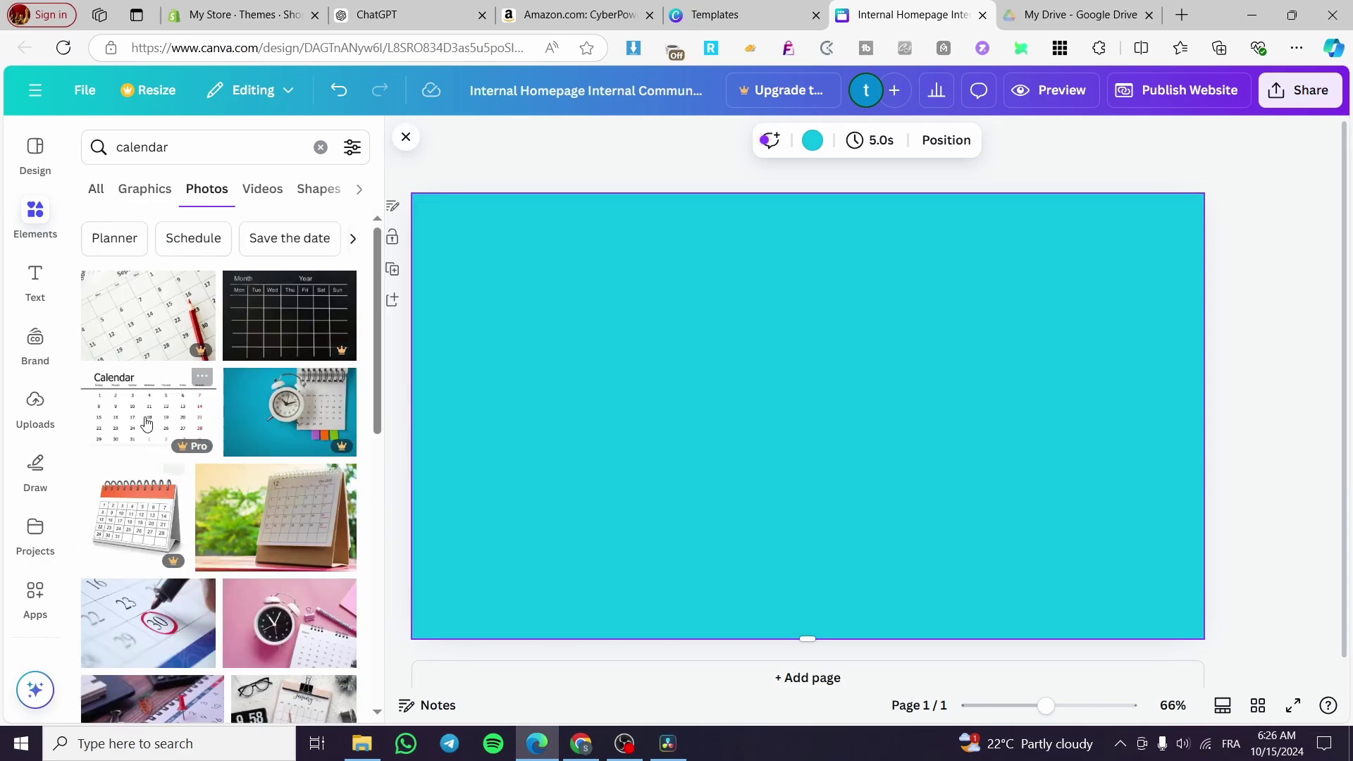
{"action": "scroll", "coordinate": [196, 436], "scroll_direction": "down", "scroll_amount": 10}
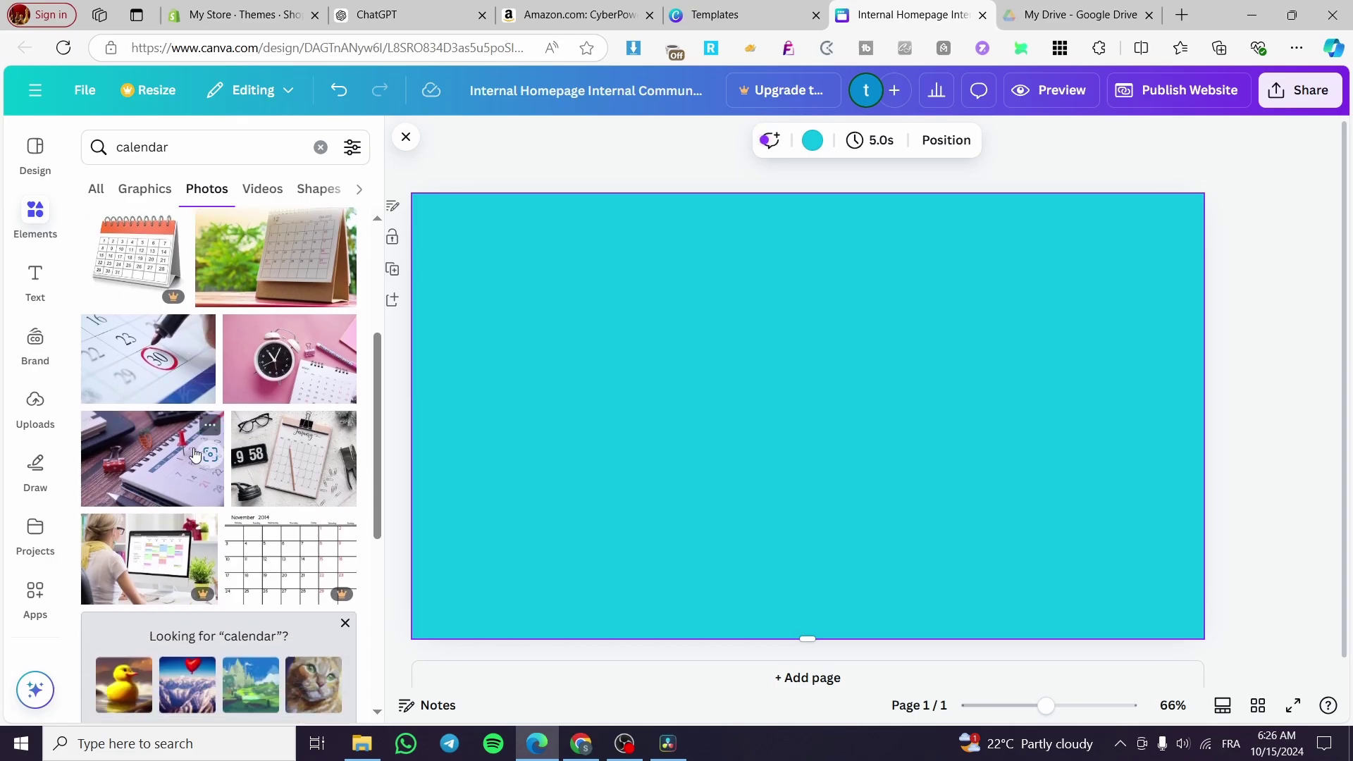
{"action": "scroll", "coordinate": [281, 459], "scroll_direction": "down", "scroll_amount": 7}
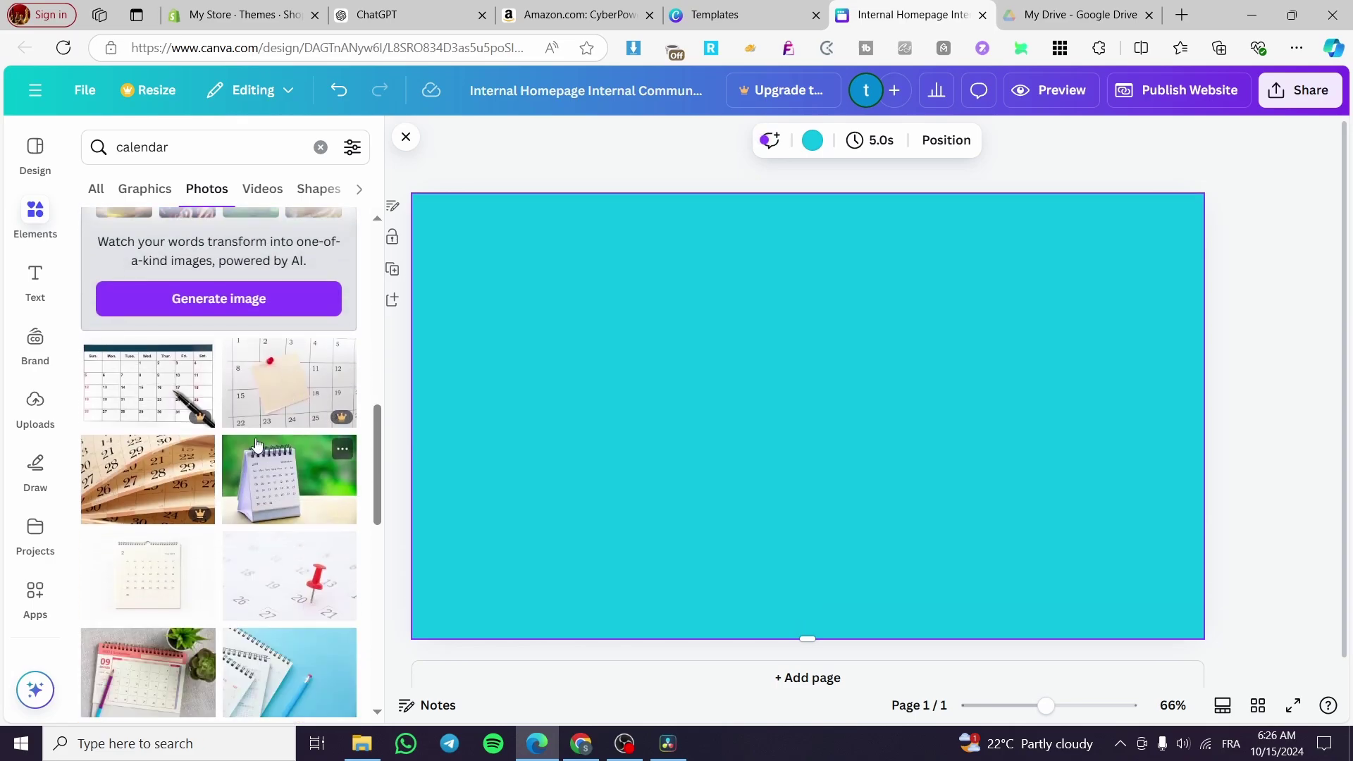
{"action": "left_click", "coordinate": [168, 317]}
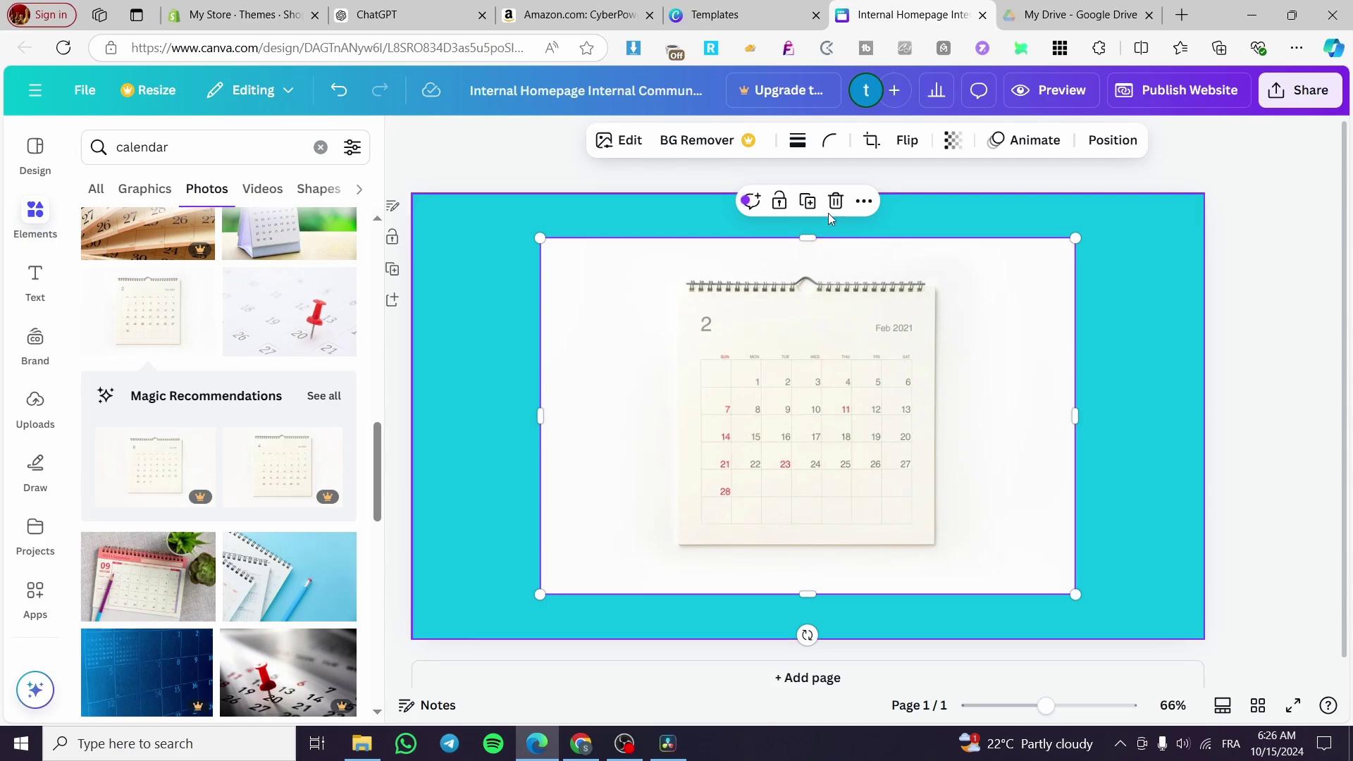
{"action": "key", "text": "Delete"}
{"action": "scroll", "coordinate": [240, 381], "scroll_direction": "down", "scroll_amount": 5}
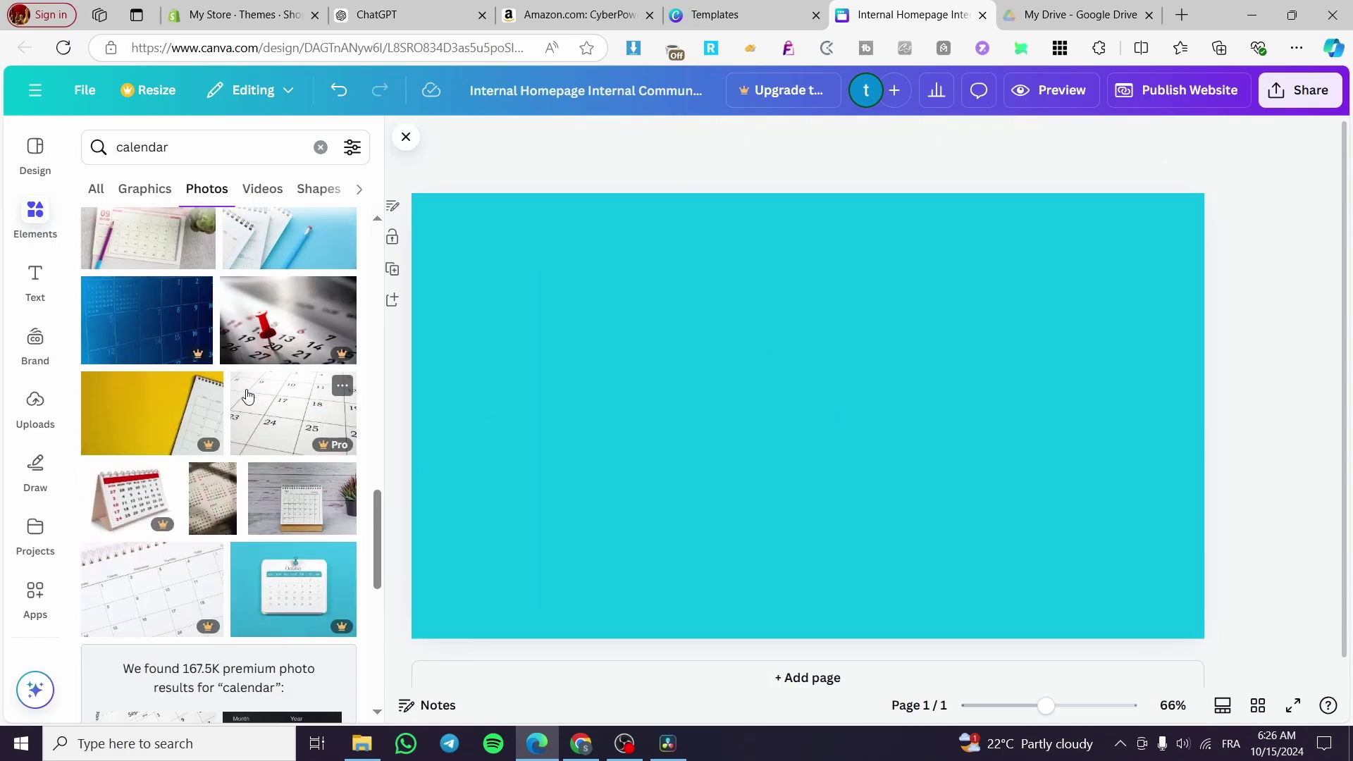
{"action": "scroll", "coordinate": [280, 421], "scroll_direction": "down", "scroll_amount": 3}
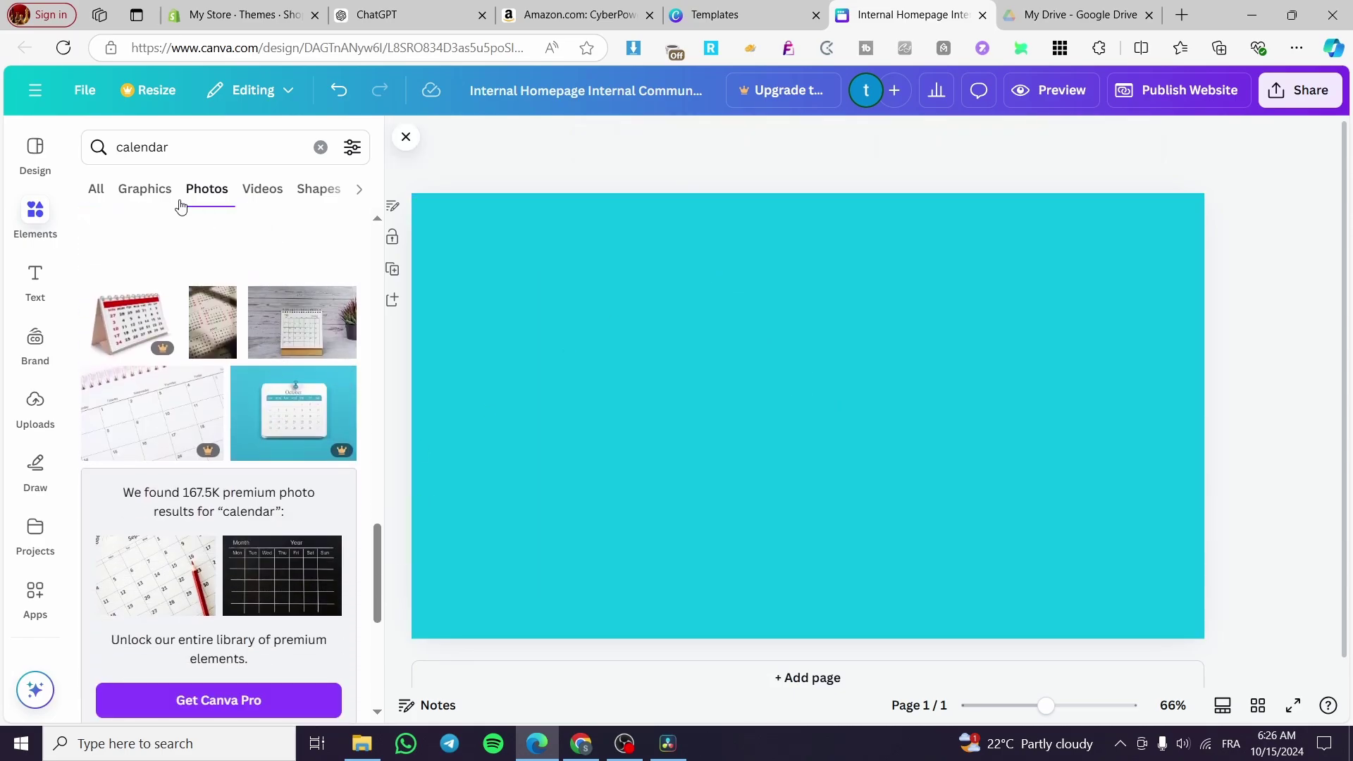
{"action": "left_click", "coordinate": [144, 190]}
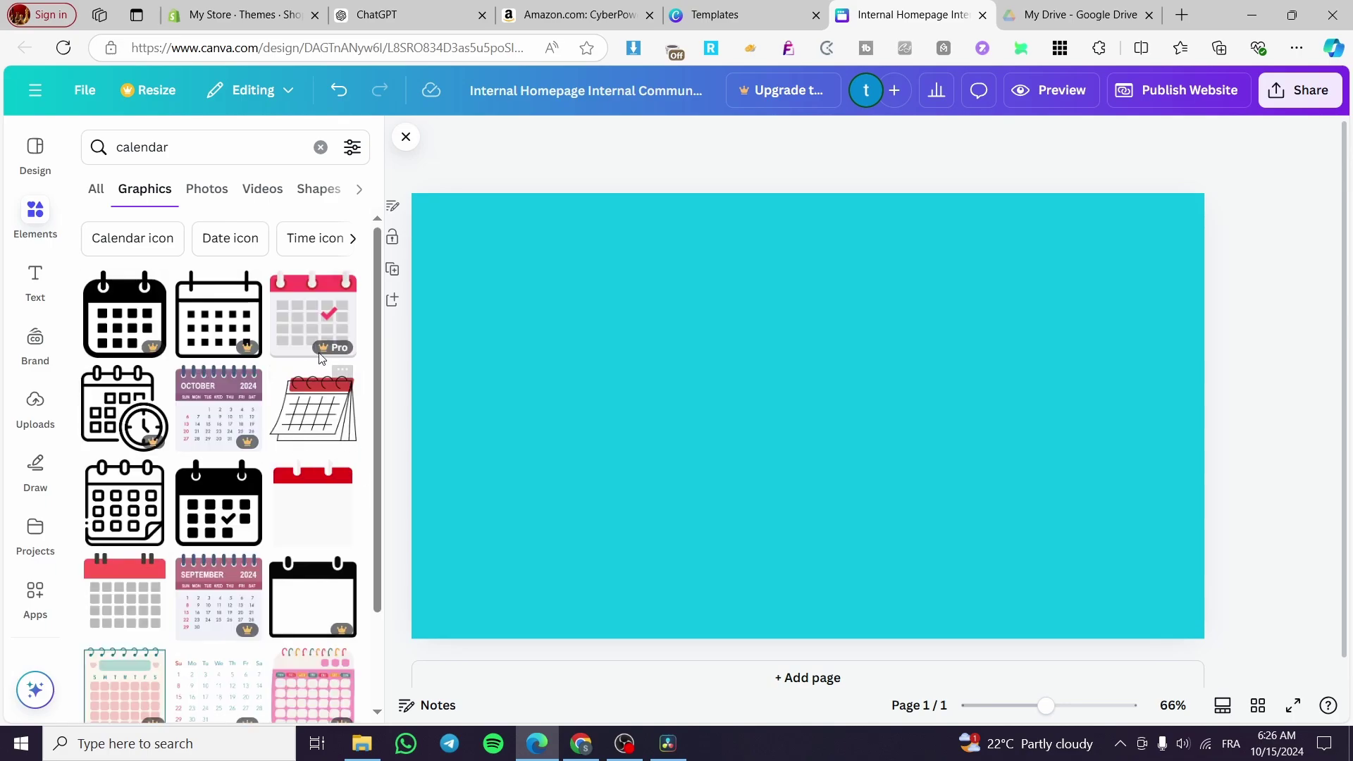
{"action": "scroll", "coordinate": [312, 482], "scroll_direction": "down", "scroll_amount": 3}
{"action": "scroll", "coordinate": [312, 481], "scroll_direction": "down", "scroll_amount": 1}
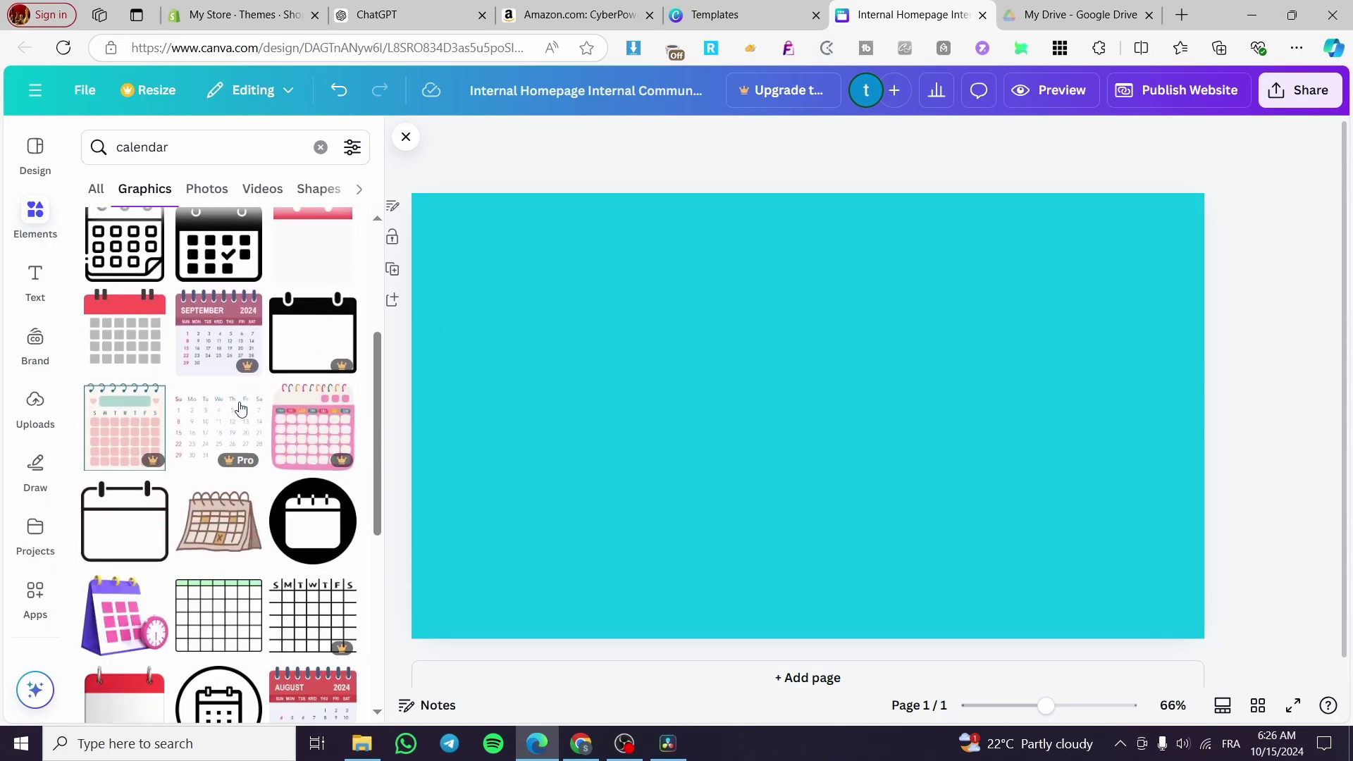
{"action": "scroll", "coordinate": [285, 487], "scroll_direction": "down", "scroll_amount": 4}
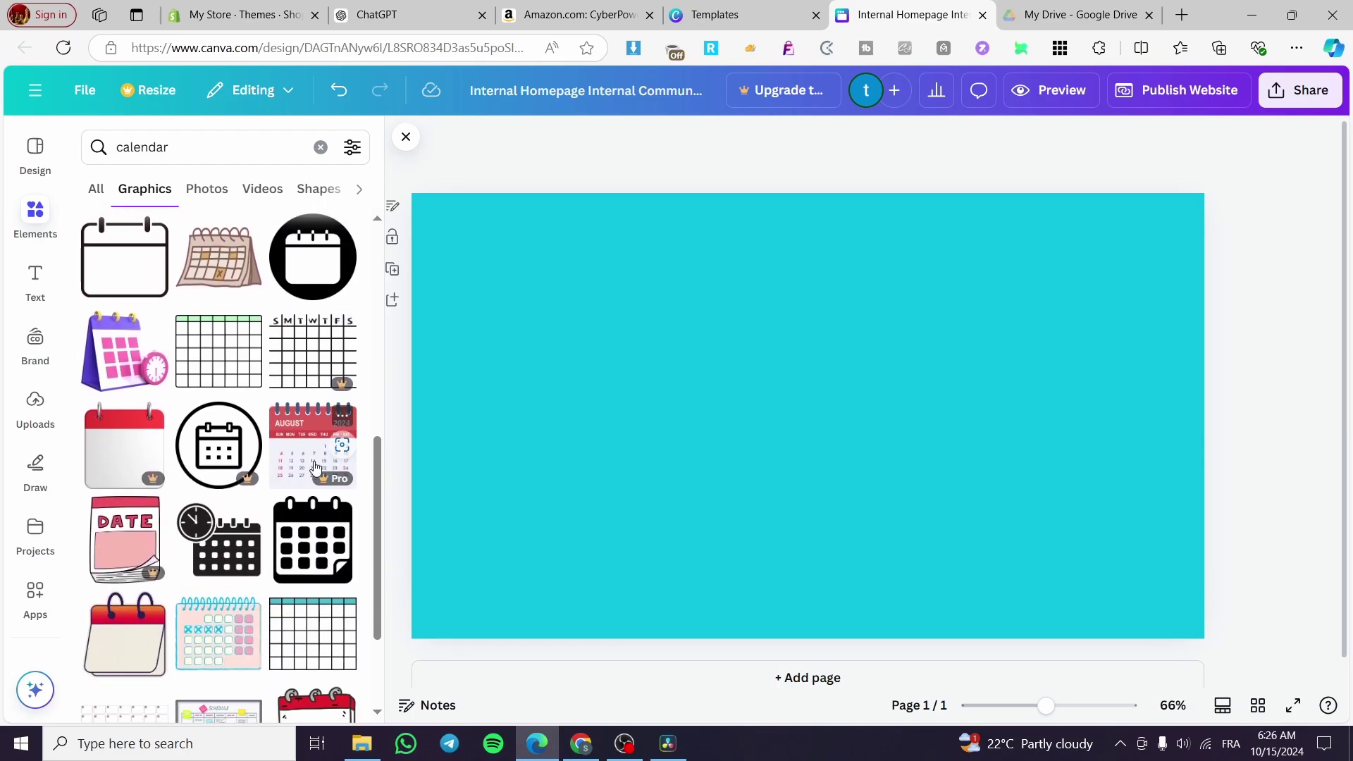
{"action": "scroll", "coordinate": [268, 470], "scroll_direction": "down", "scroll_amount": 2}
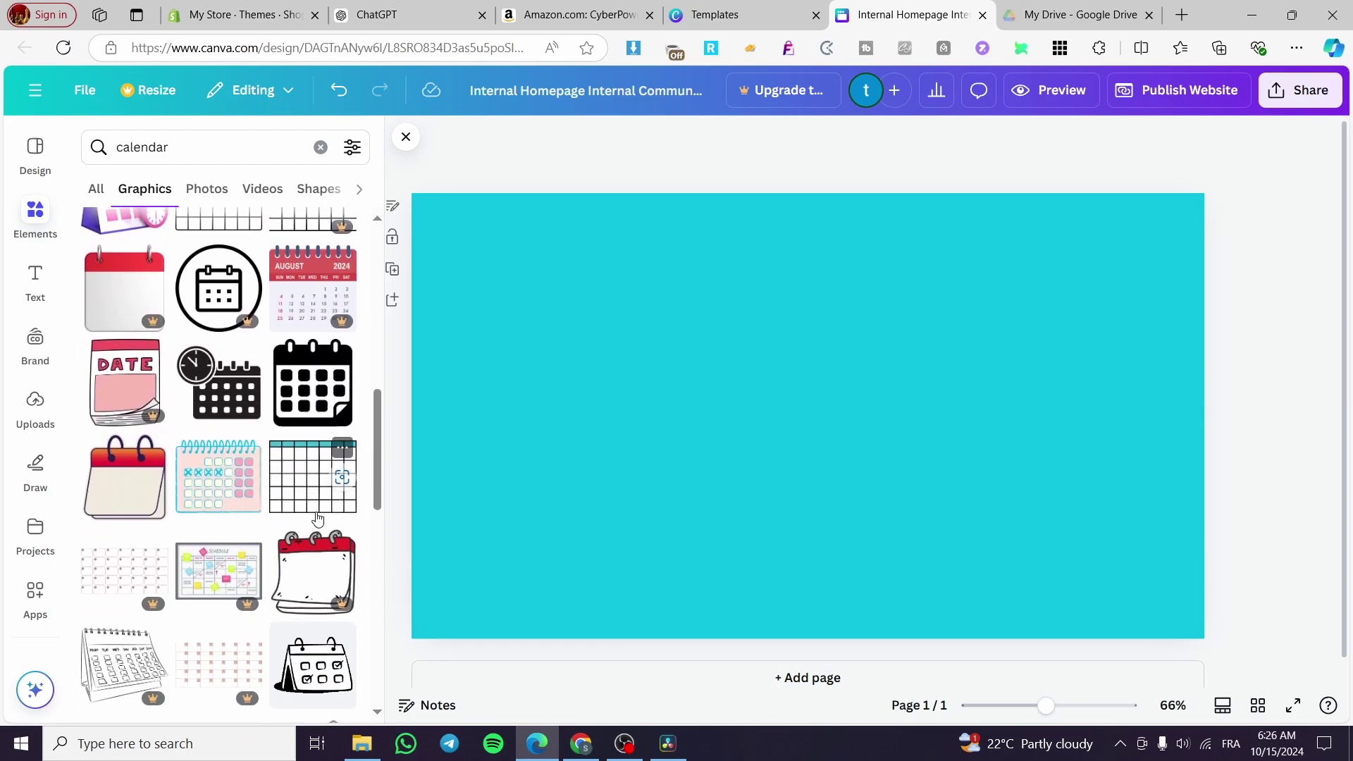
{"action": "scroll", "coordinate": [282, 524], "scroll_direction": "down", "scroll_amount": 3}
{"action": "scroll", "coordinate": [306, 523], "scroll_direction": "down", "scroll_amount": 2}
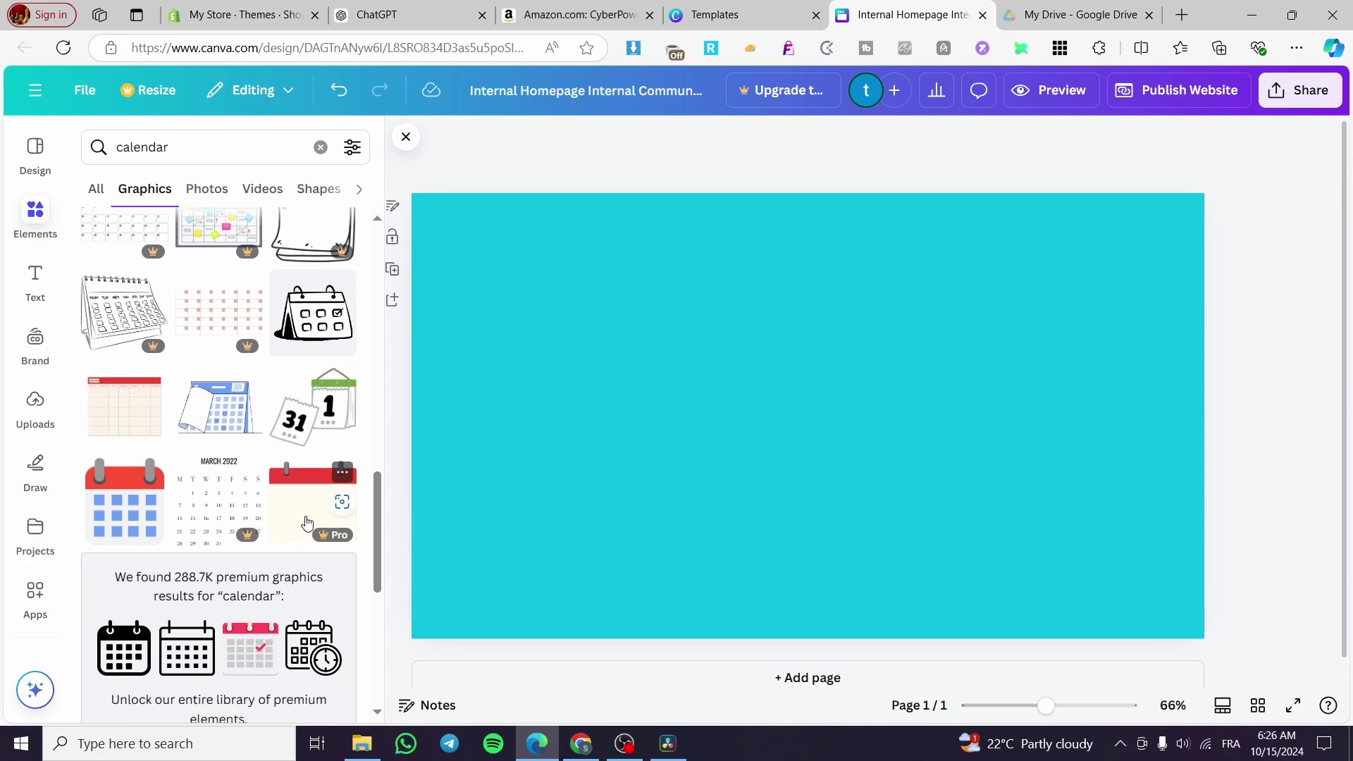
{"action": "scroll", "coordinate": [267, 518], "scroll_direction": "down", "scroll_amount": 4}
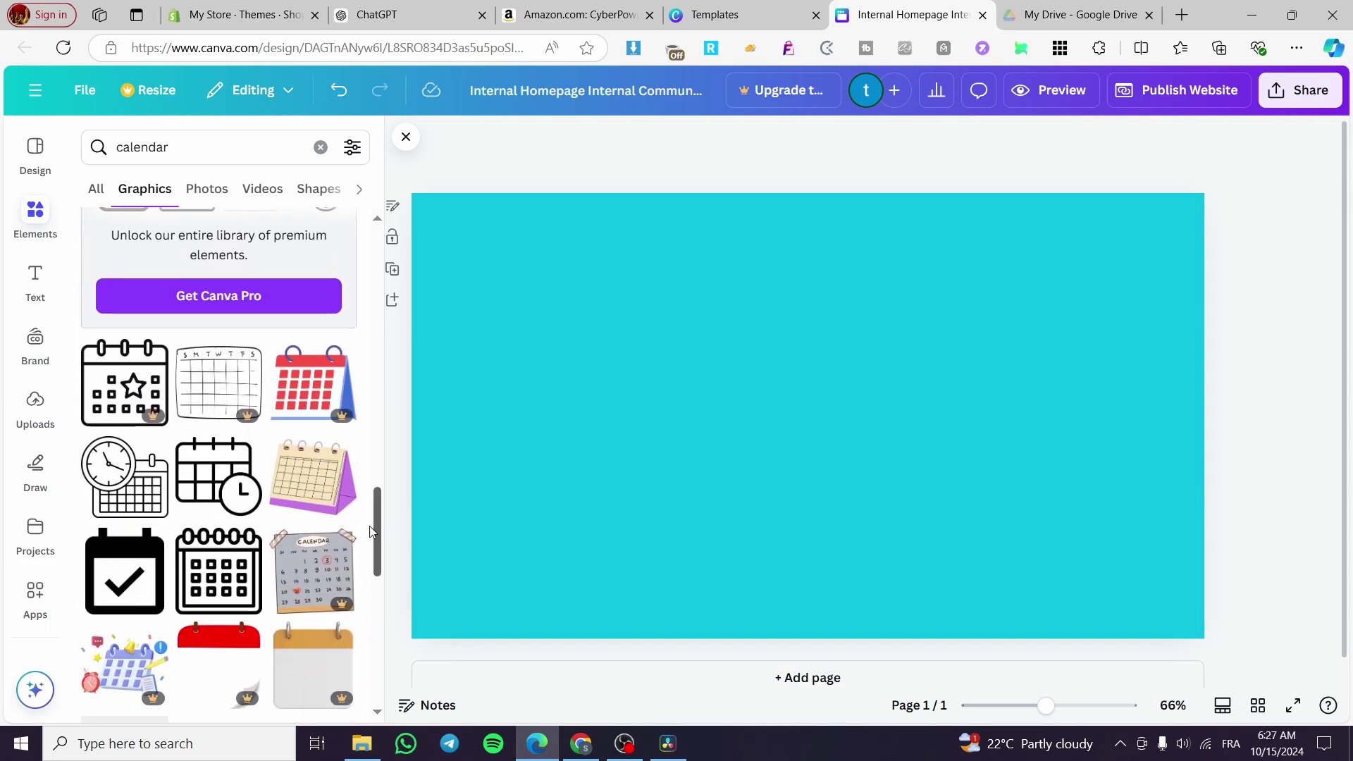
{"action": "scroll", "coordinate": [179, 525], "scroll_direction": "down", "scroll_amount": 5}
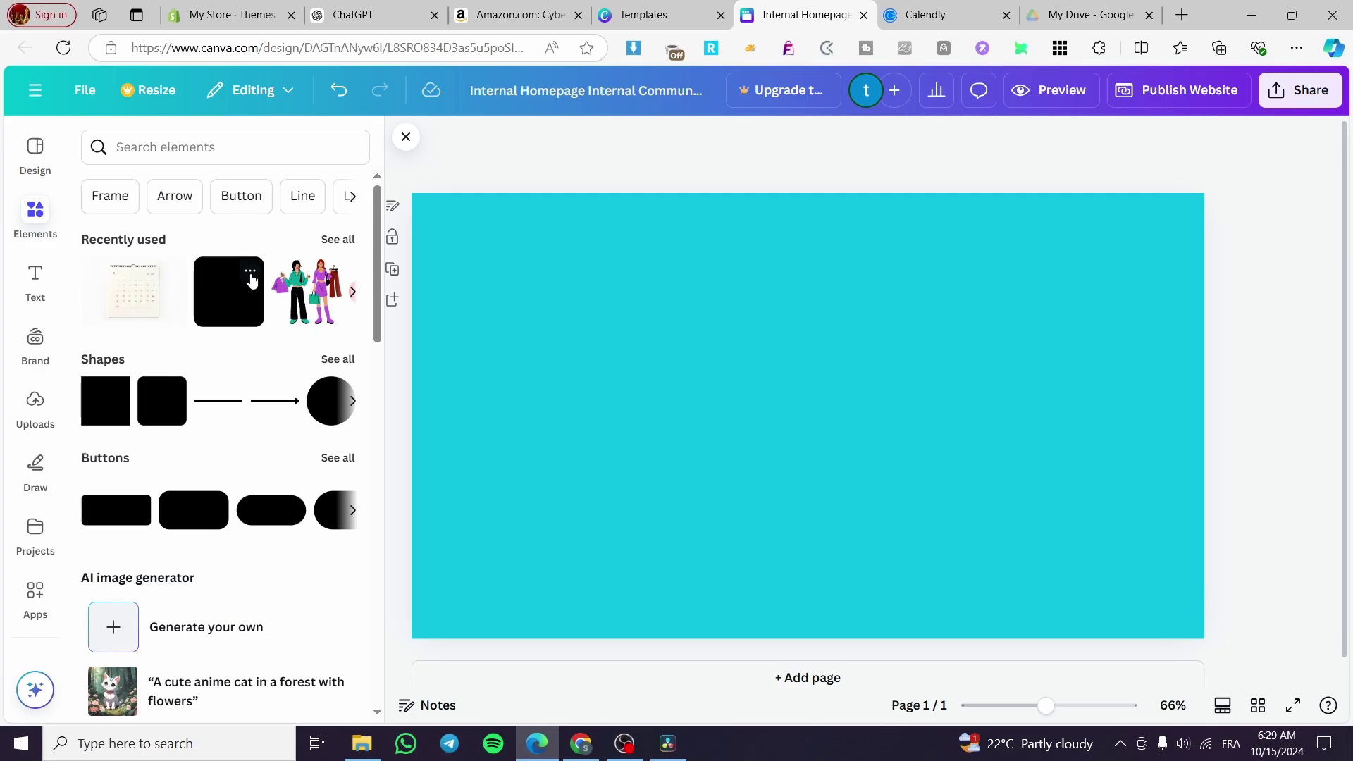
Add the two-women shopping illustration, enlarge it slightly and place it top-left
{"action": "left_click", "coordinate": [134, 288]}
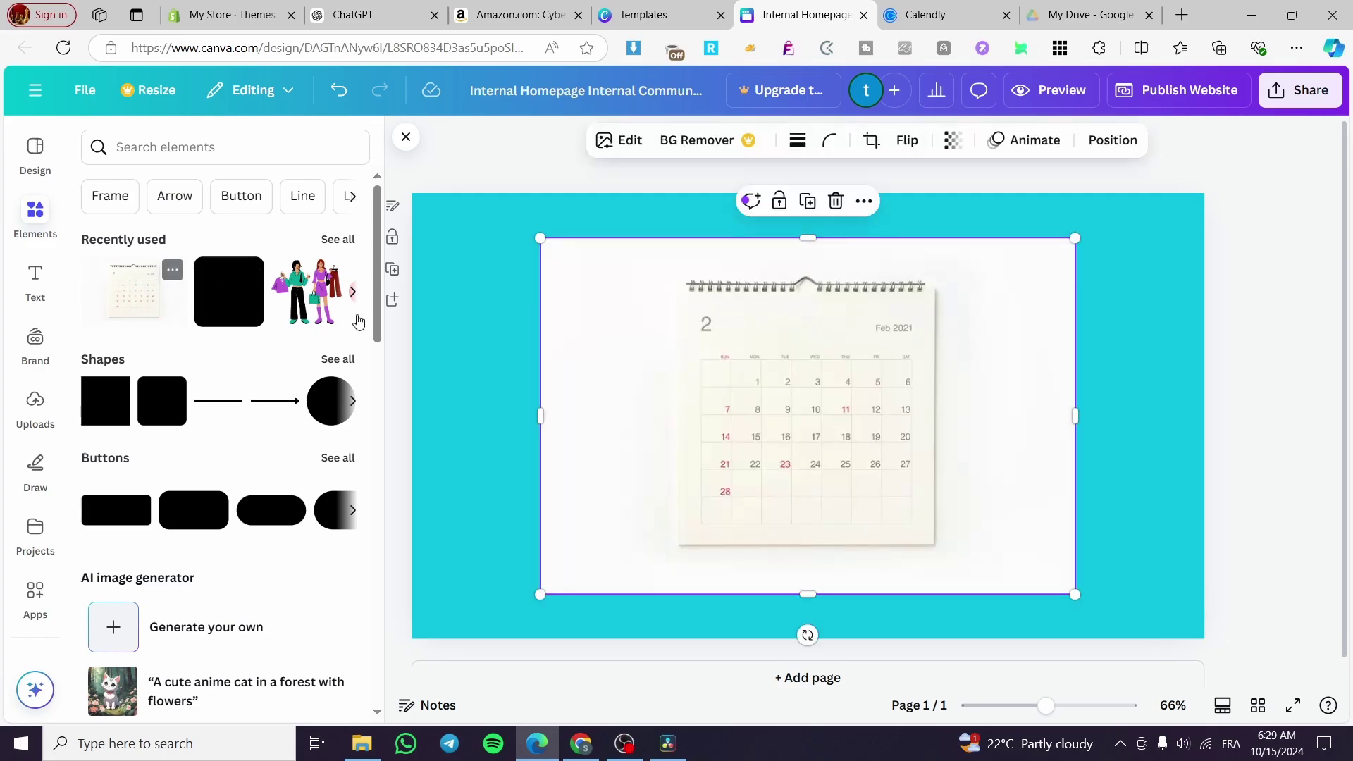
{"action": "left_click", "coordinate": [836, 201]}
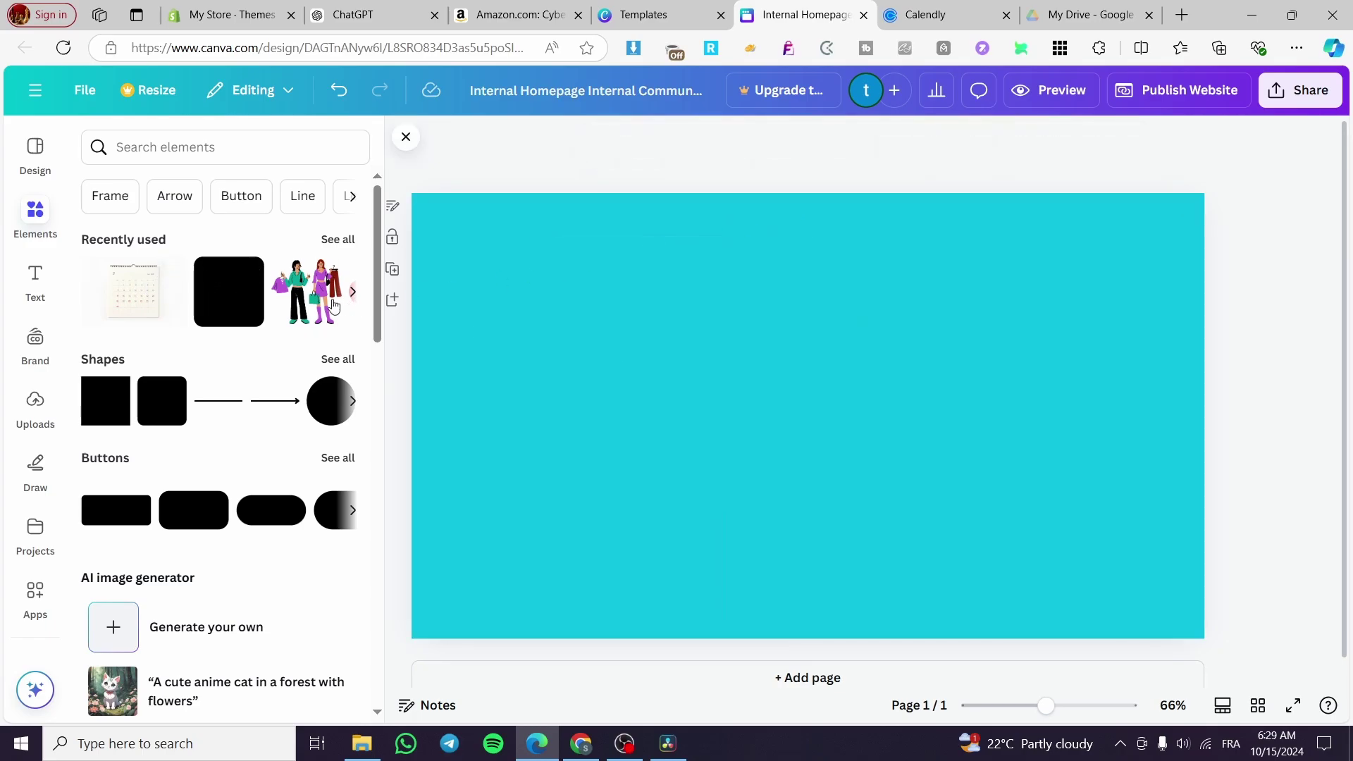
{"action": "left_click", "coordinate": [300, 300]}
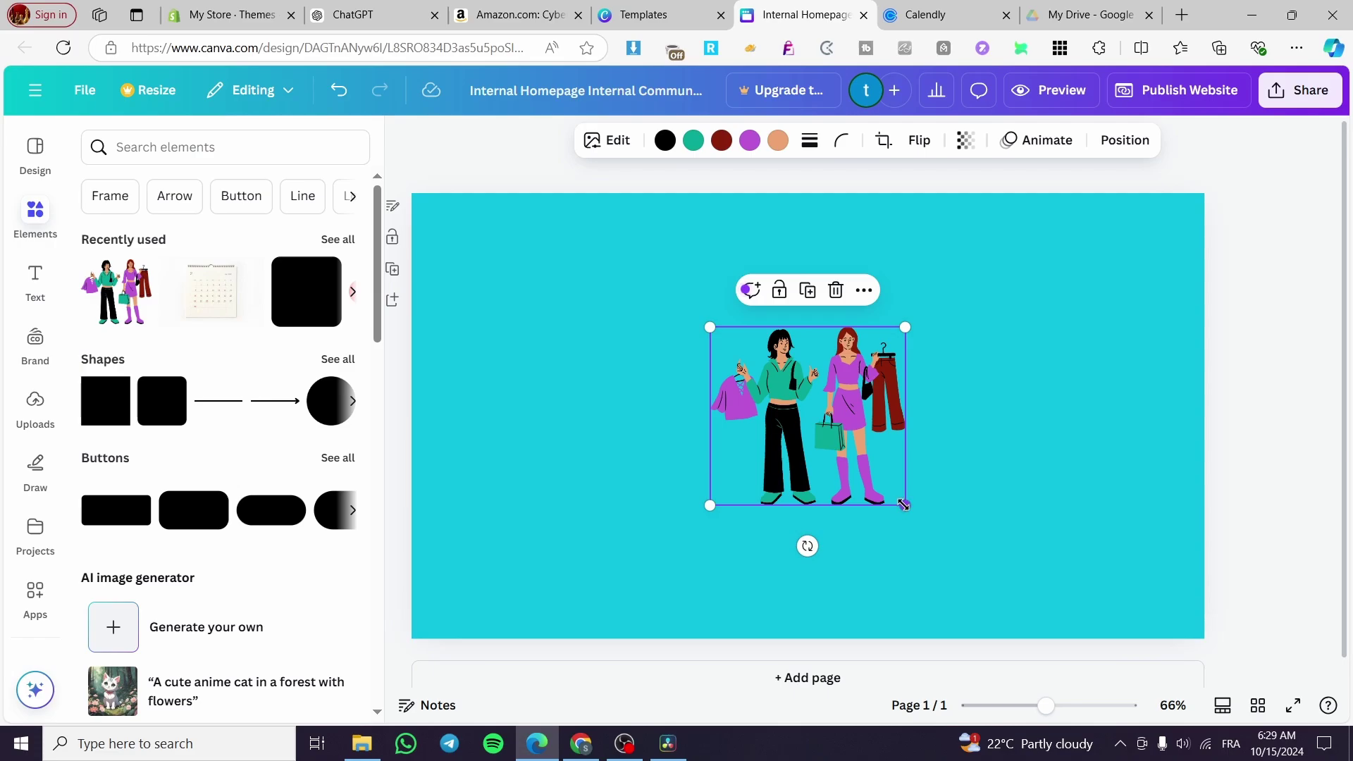
{"action": "left_click_drag", "start_coordinate": [904, 505], "coordinate": [931, 529]}
{"action": "left_click_drag", "start_coordinate": [837, 477], "coordinate": [605, 366]}
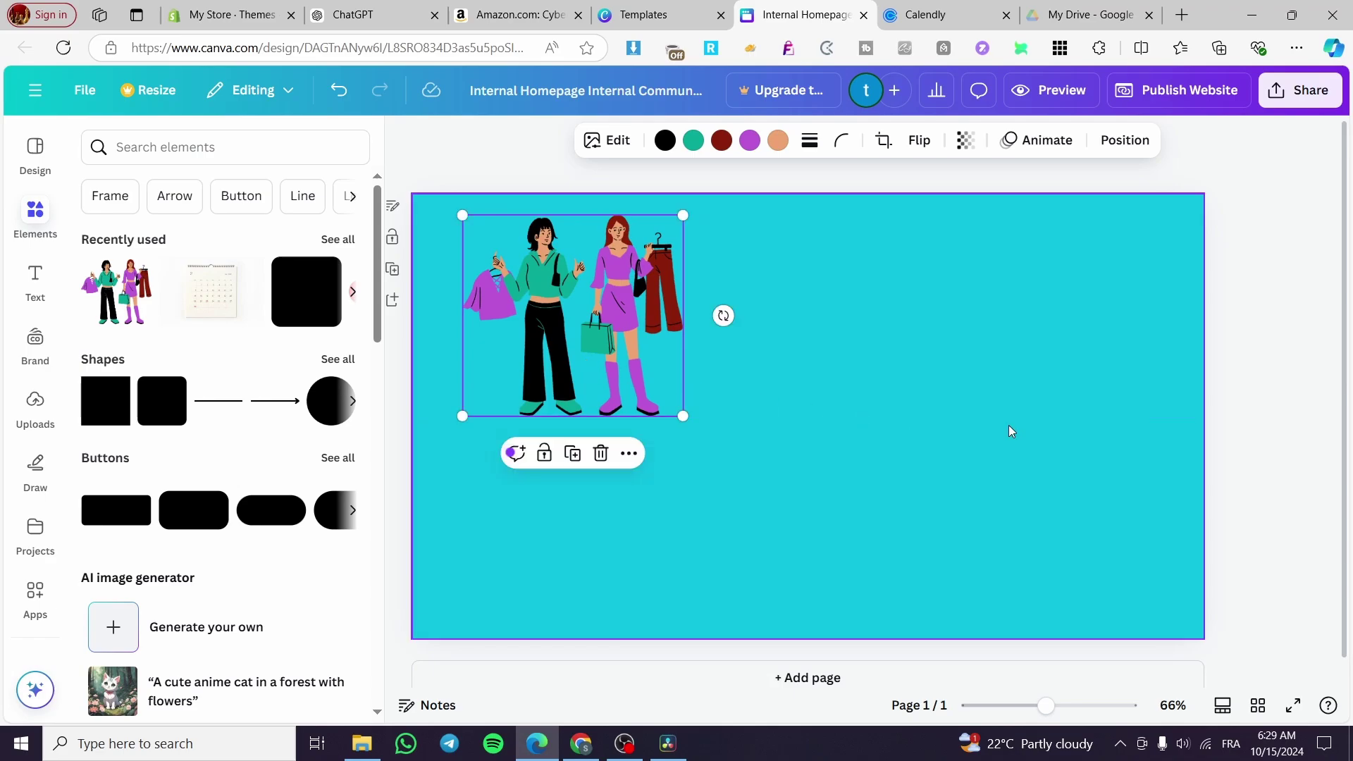
{"action": "left_click", "coordinate": [1239, 414]}
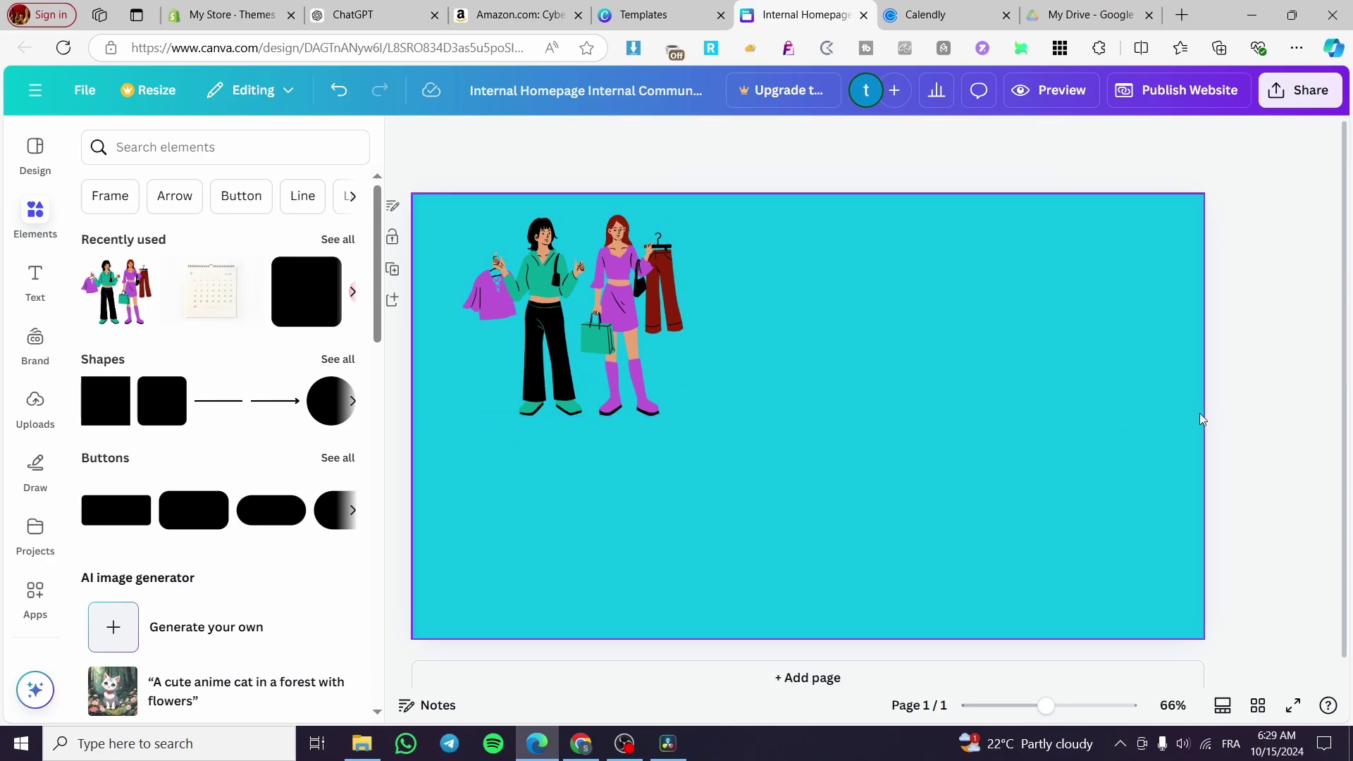
{"action": "left_click", "coordinate": [917, 9]}
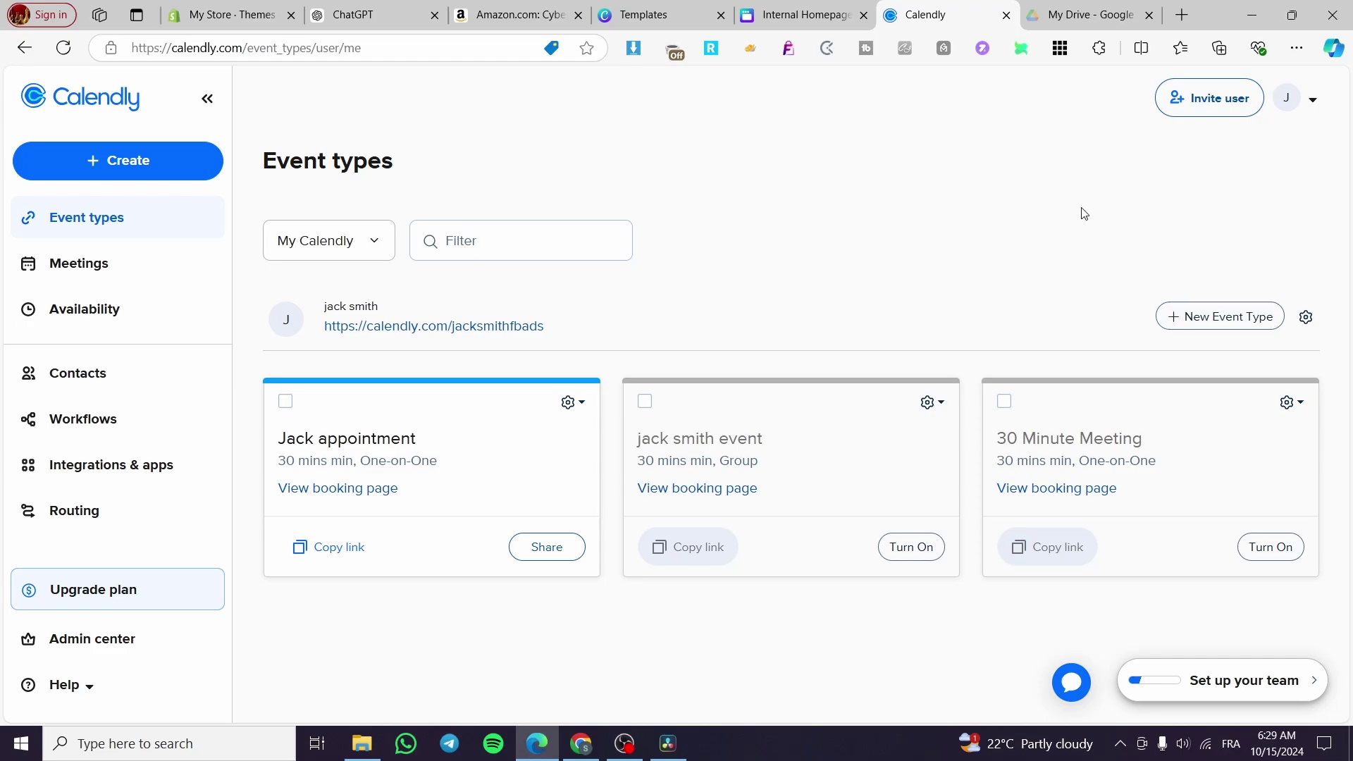
Start a new Calendly event type from the + Create menu
{"action": "left_click", "coordinate": [111, 169]}
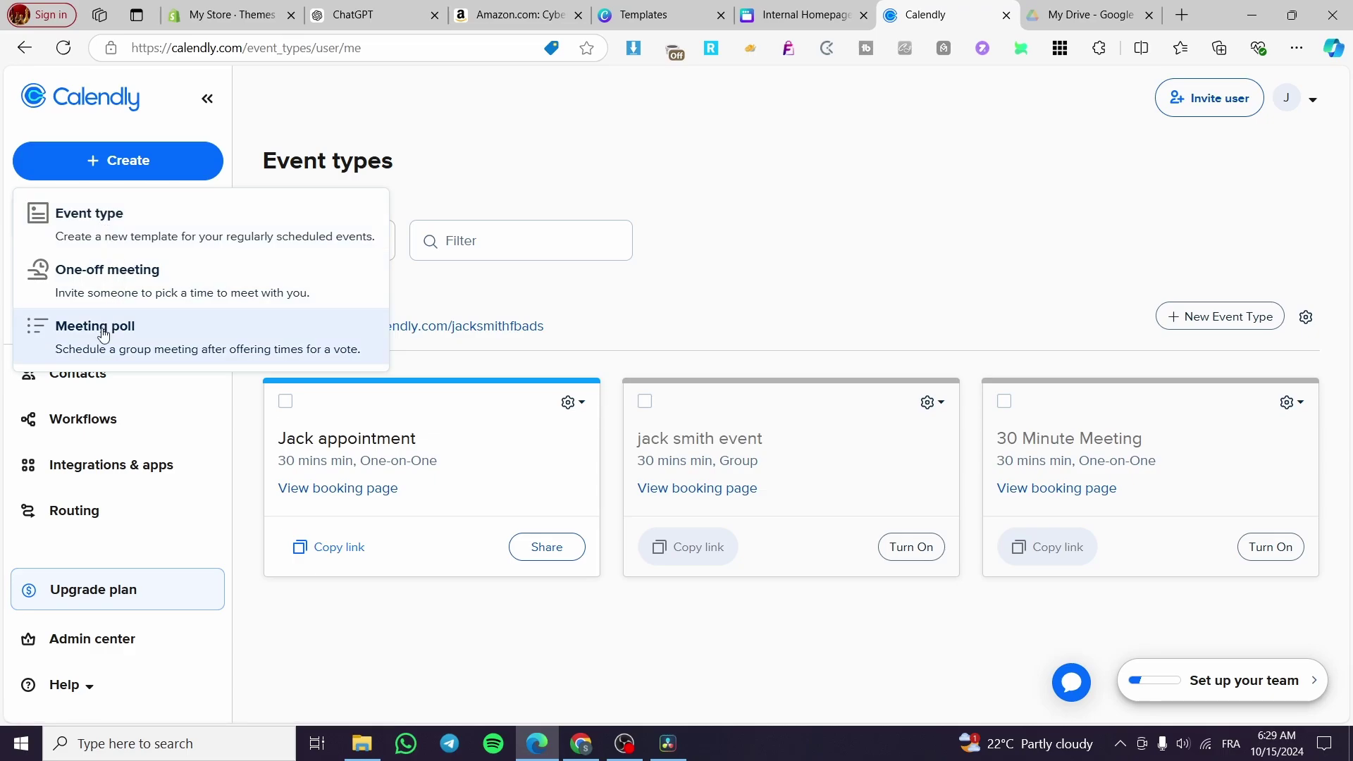
{"action": "left_click", "coordinate": [80, 240]}
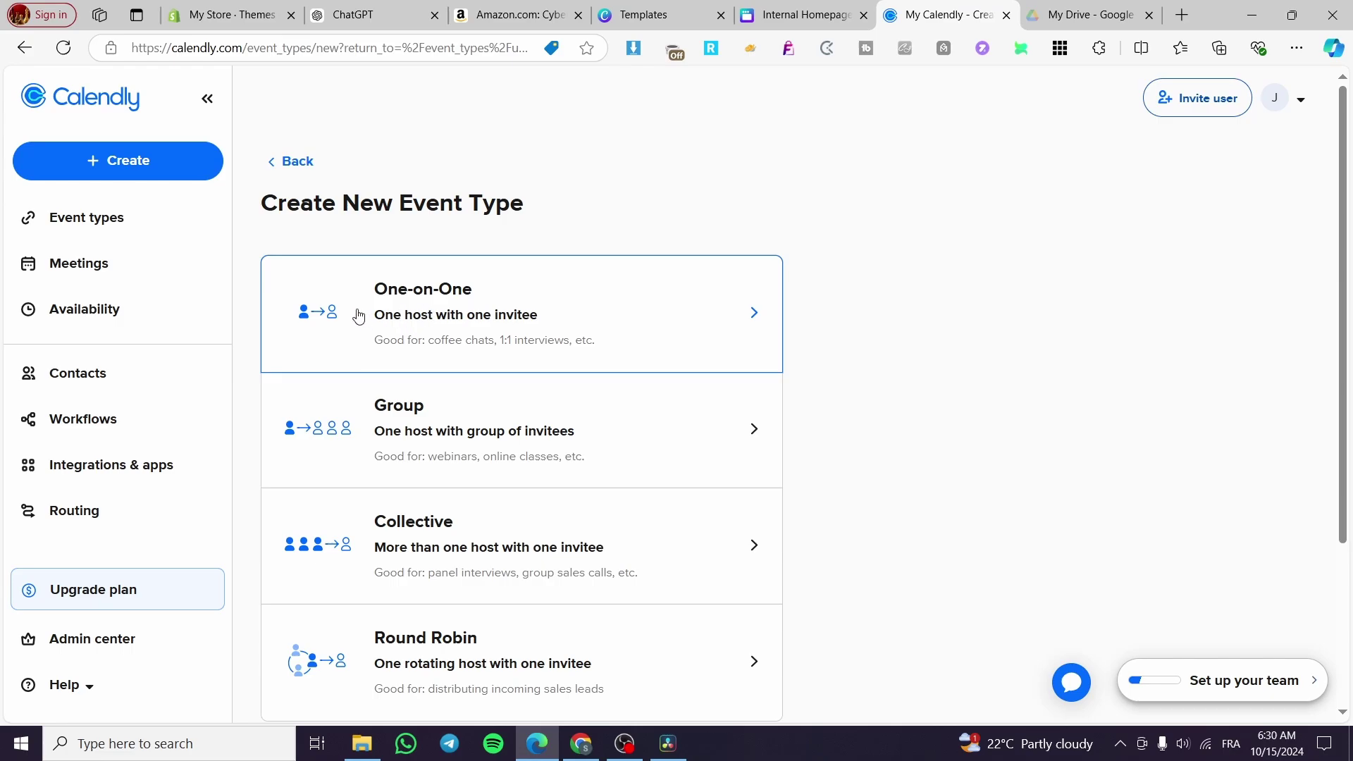
Create a magenta One-on-One event named 'Hair Appointement' lasting 60 minutes
{"action": "left_click", "coordinate": [521, 332]}
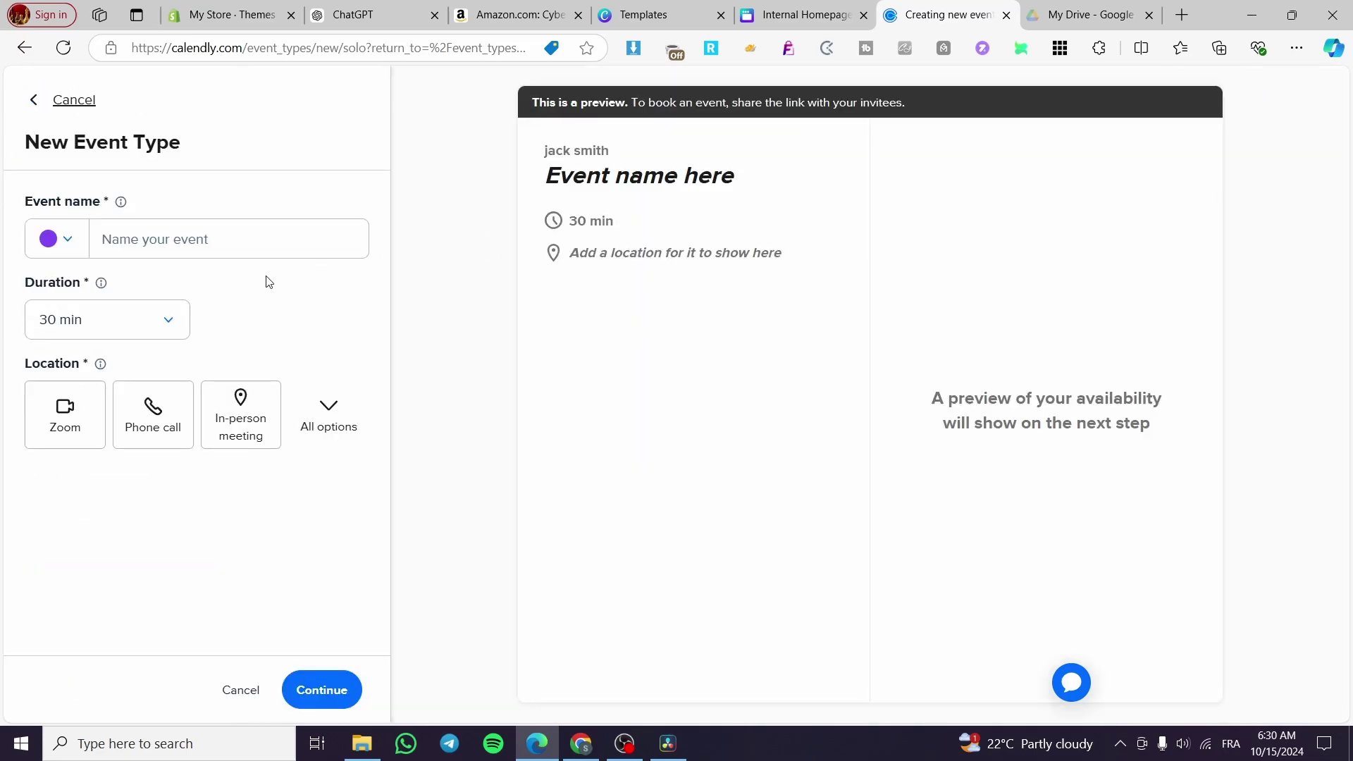
{"action": "left_click", "coordinate": [71, 250]}
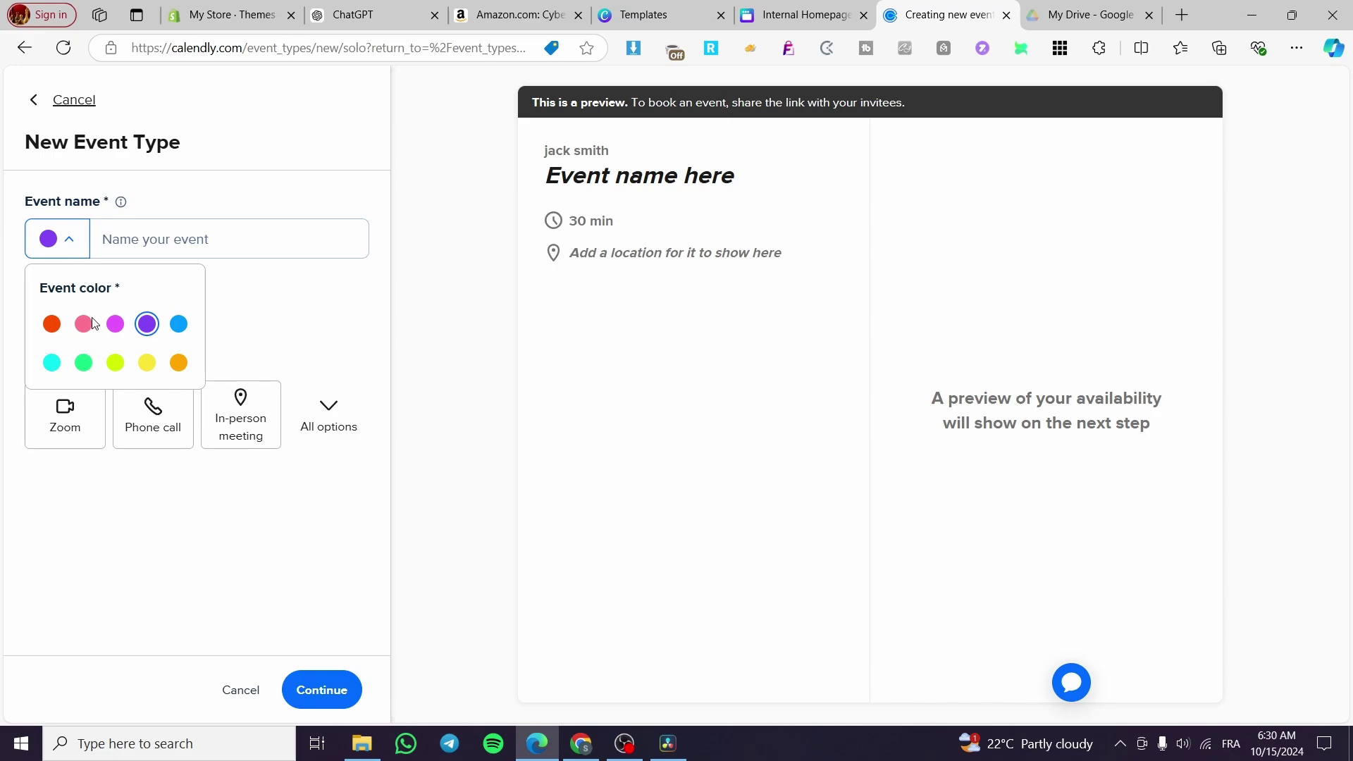
{"action": "left_click", "coordinate": [115, 323]}
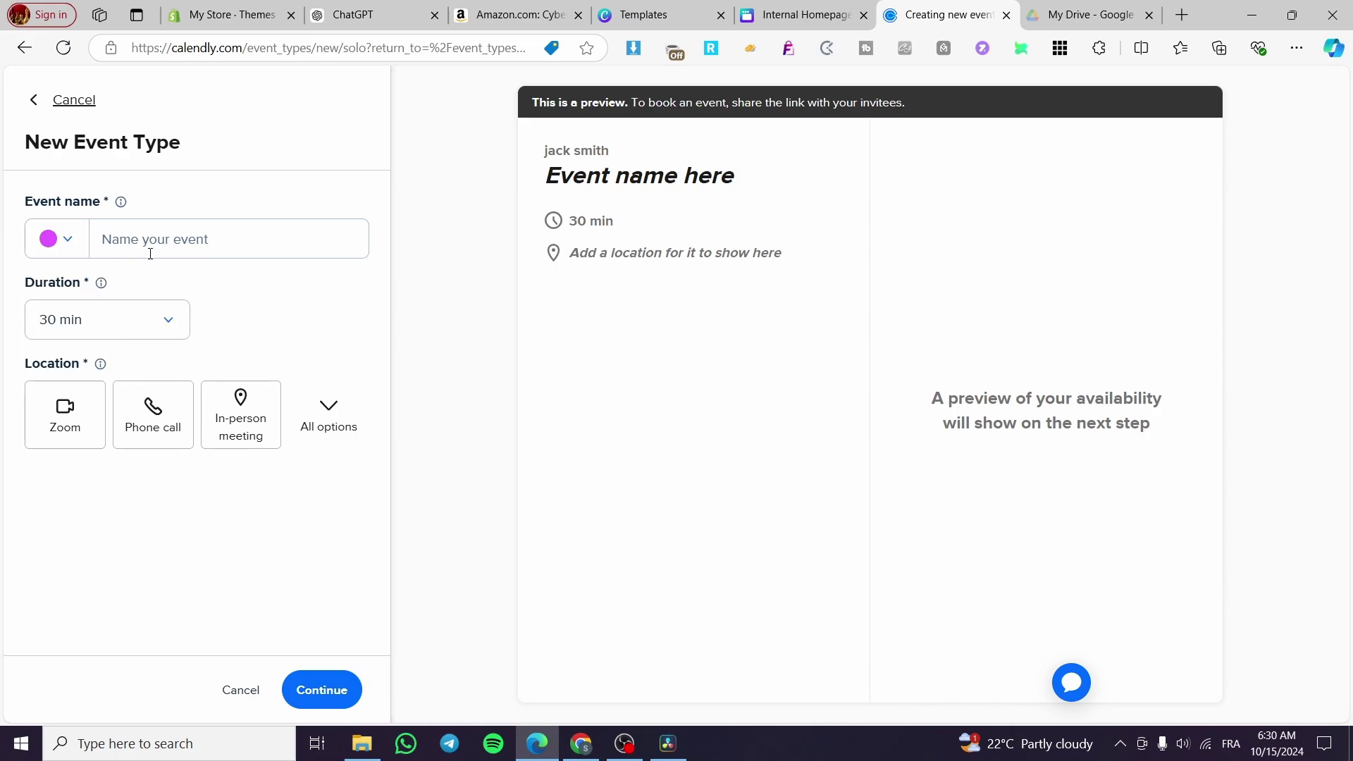
{"action": "left_click", "coordinate": [123, 250]}
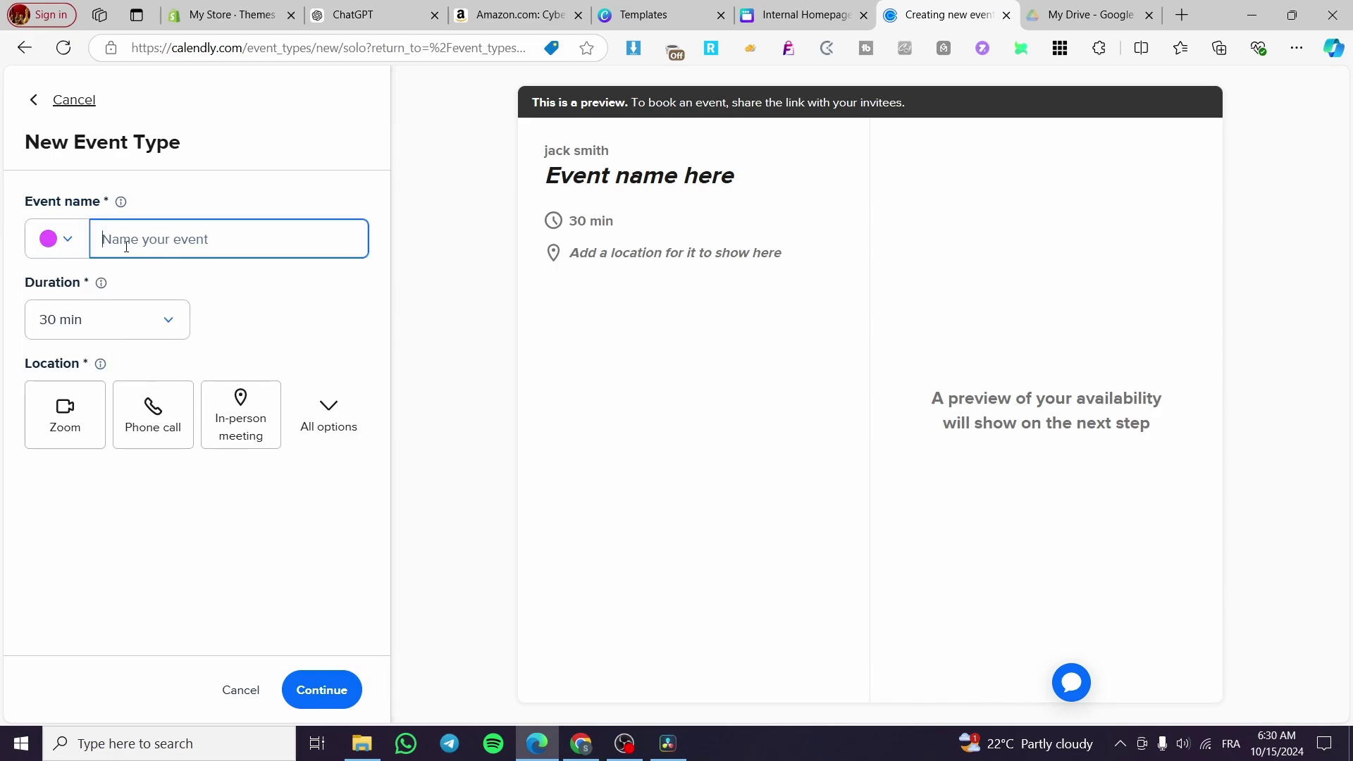
{"action": "type", "text": "Hair Appointement"}
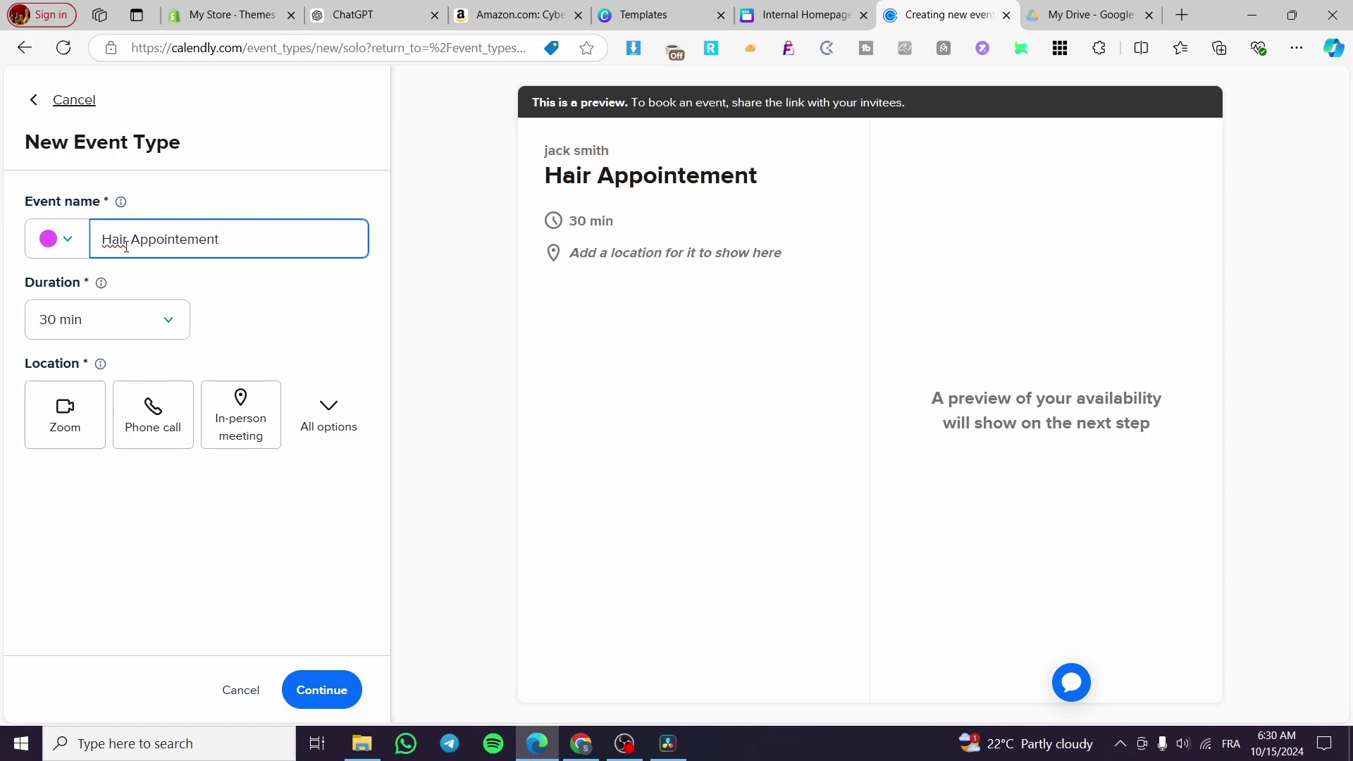
{"action": "left_click", "coordinate": [120, 323]}
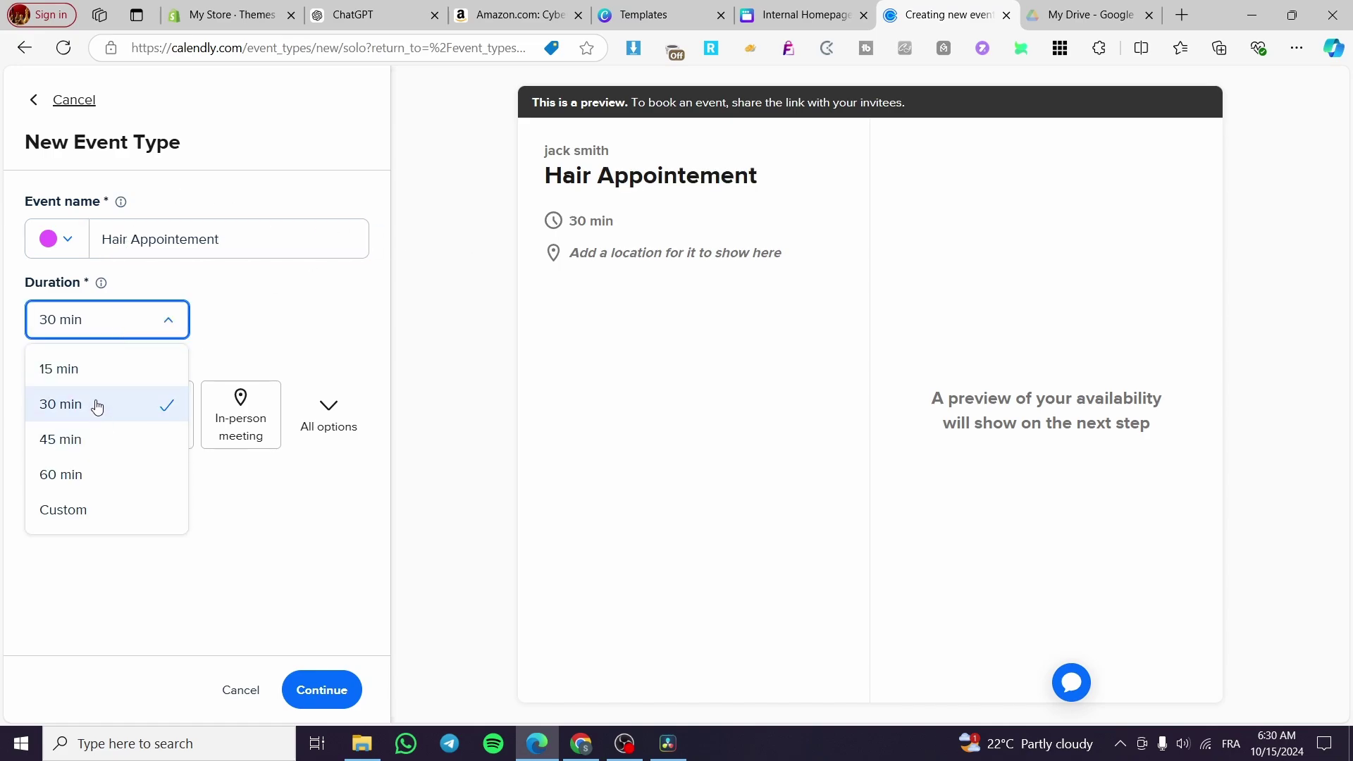
{"action": "left_click", "coordinate": [102, 473]}
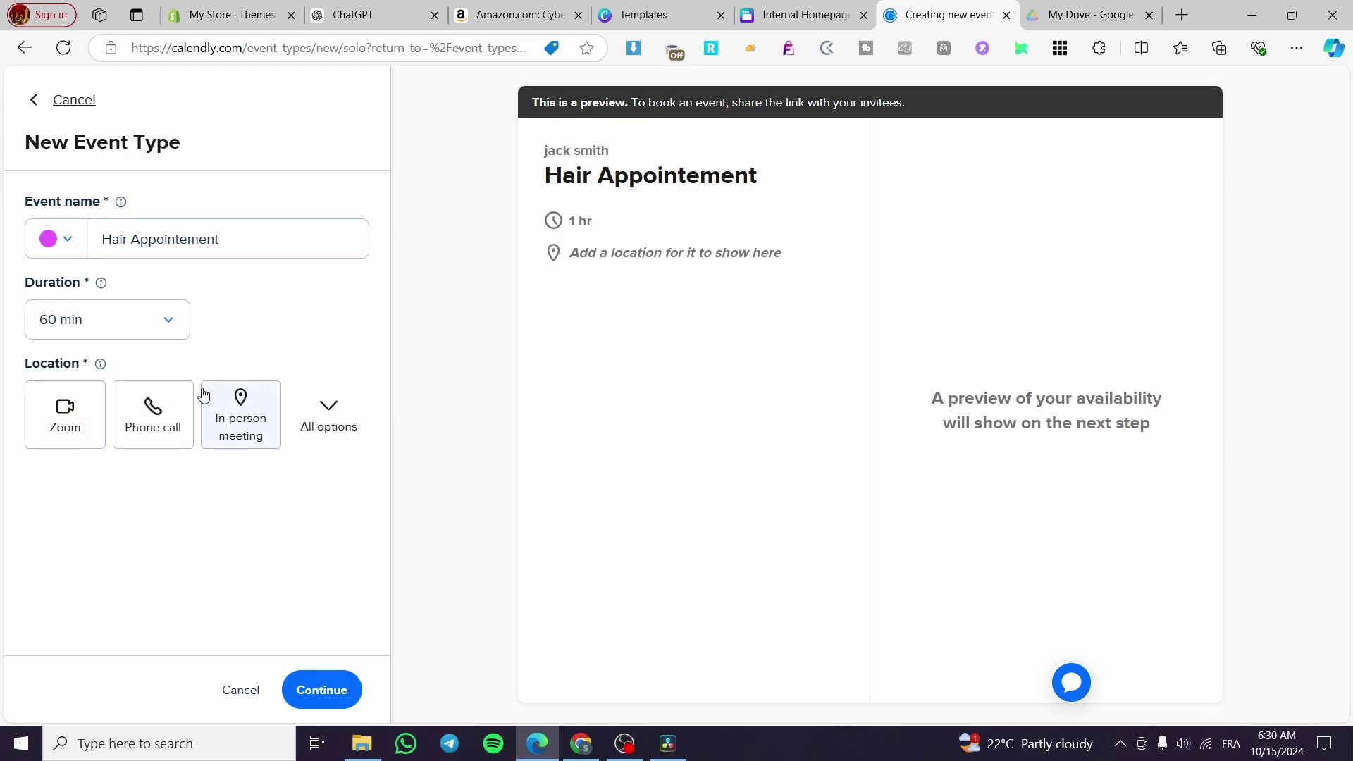
Set the event location to an in-person meeting in New York
{"action": "left_click", "coordinate": [220, 405]}
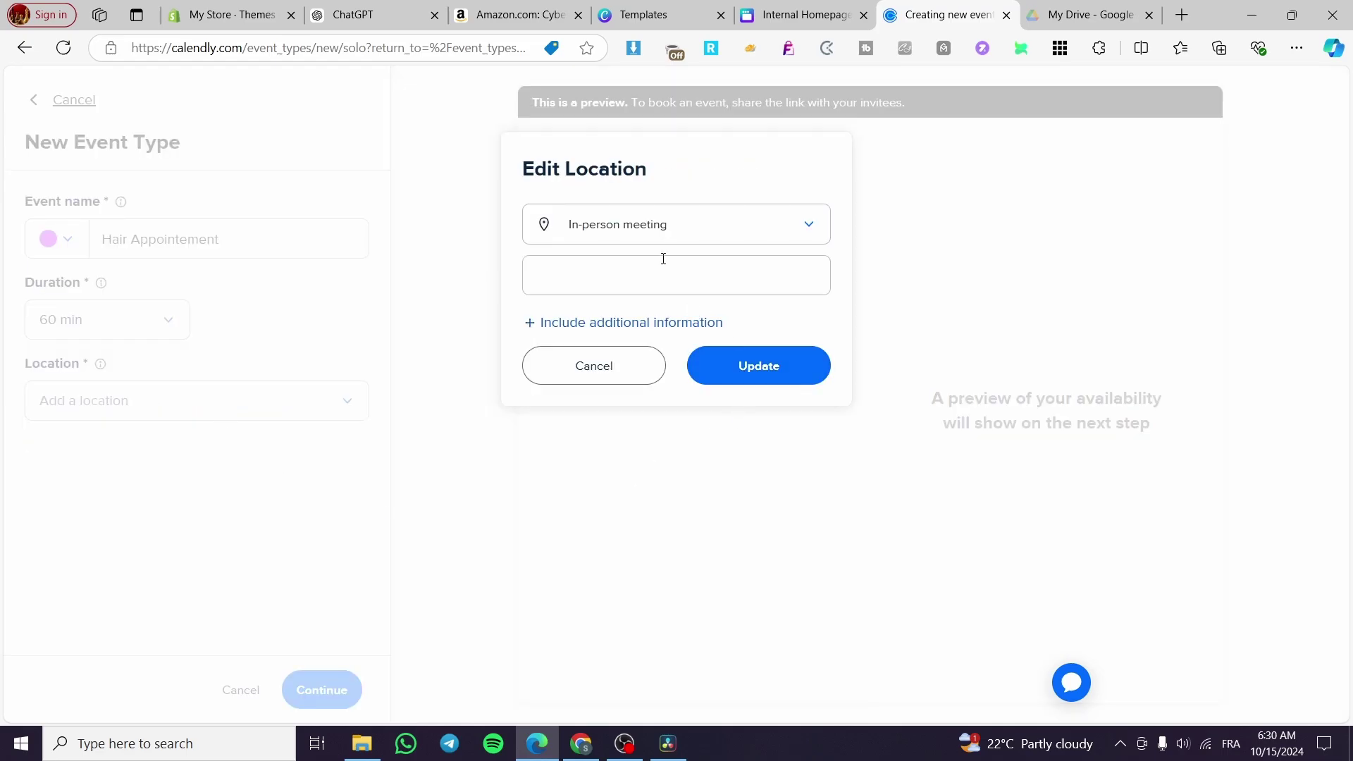
{"action": "left_click", "coordinate": [778, 233]}
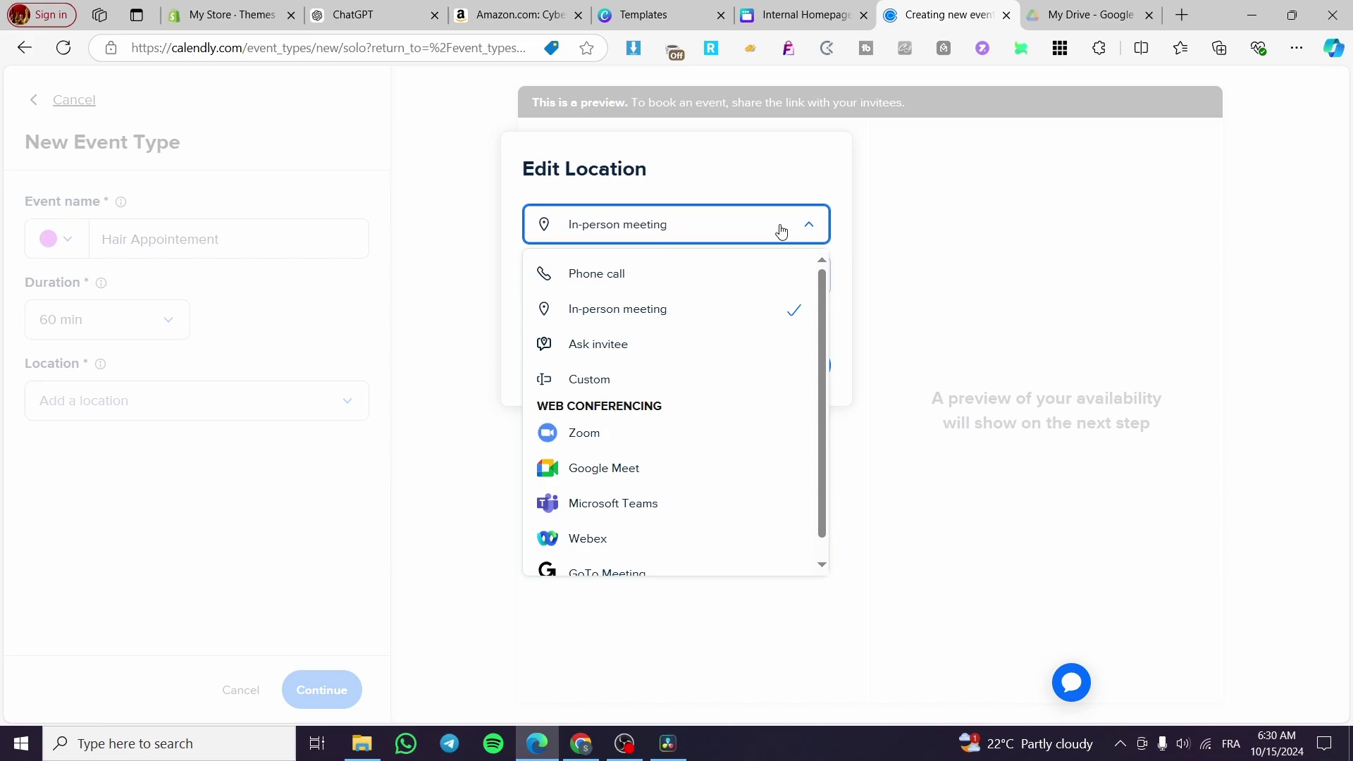
{"action": "left_click", "coordinate": [782, 231]}
{"action": "left_click", "coordinate": [705, 280]}
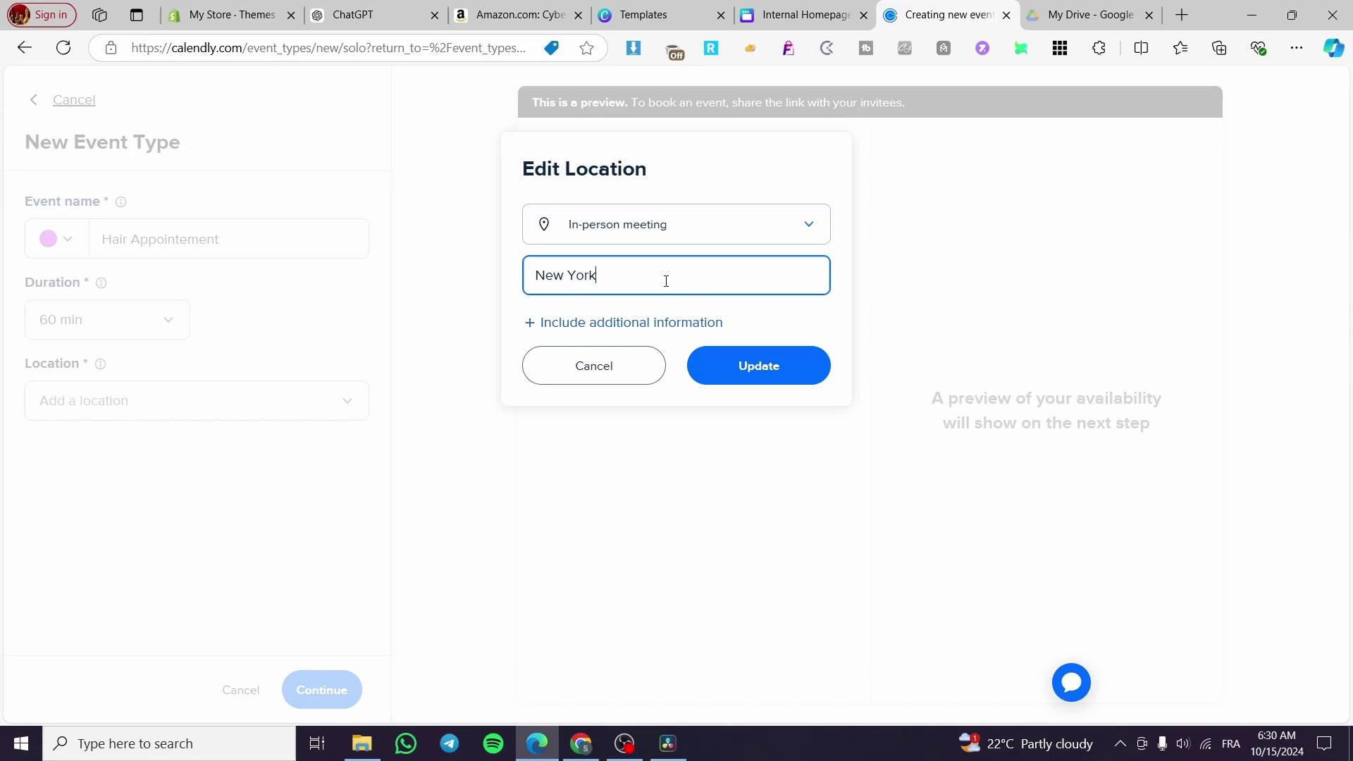
{"action": "left_click", "coordinate": [727, 366]}
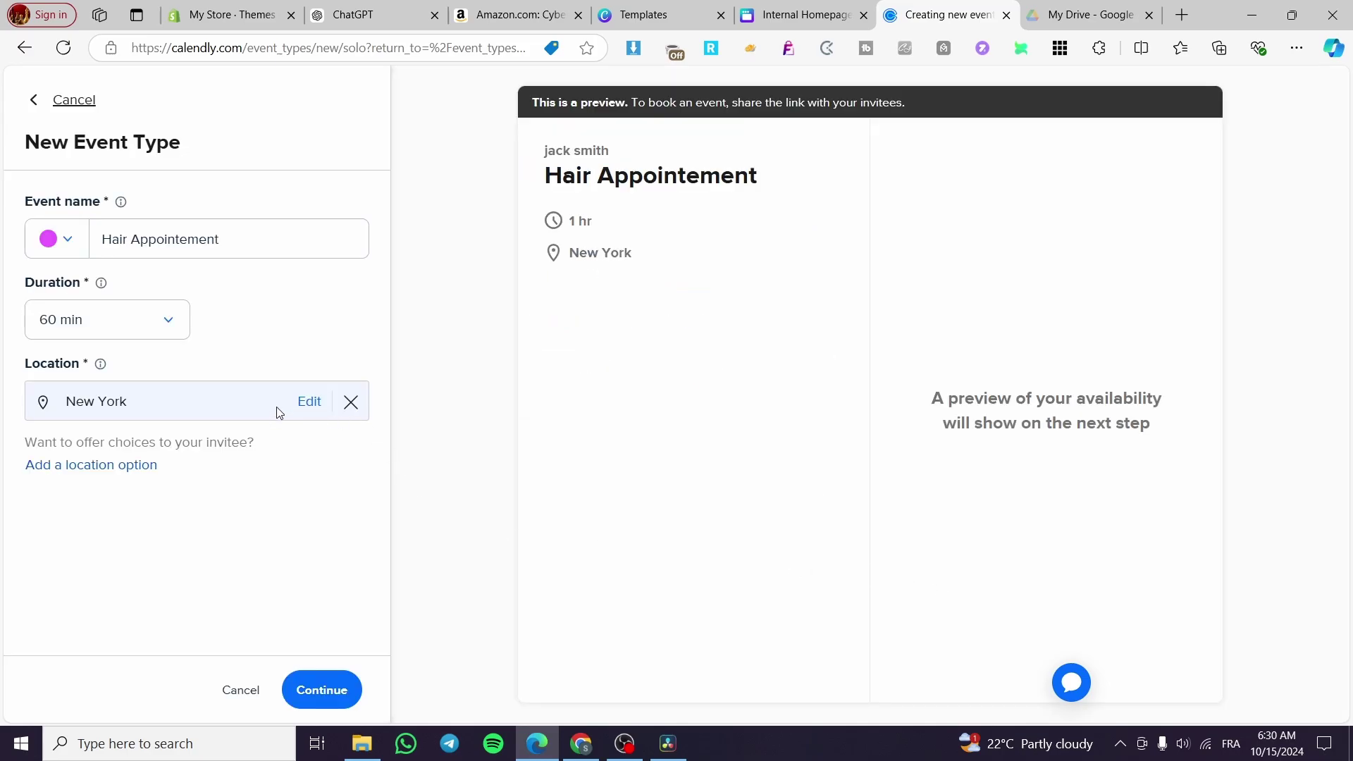
Create the Hair Appointement event and save its booking page options
{"action": "left_click", "coordinate": [331, 691]}
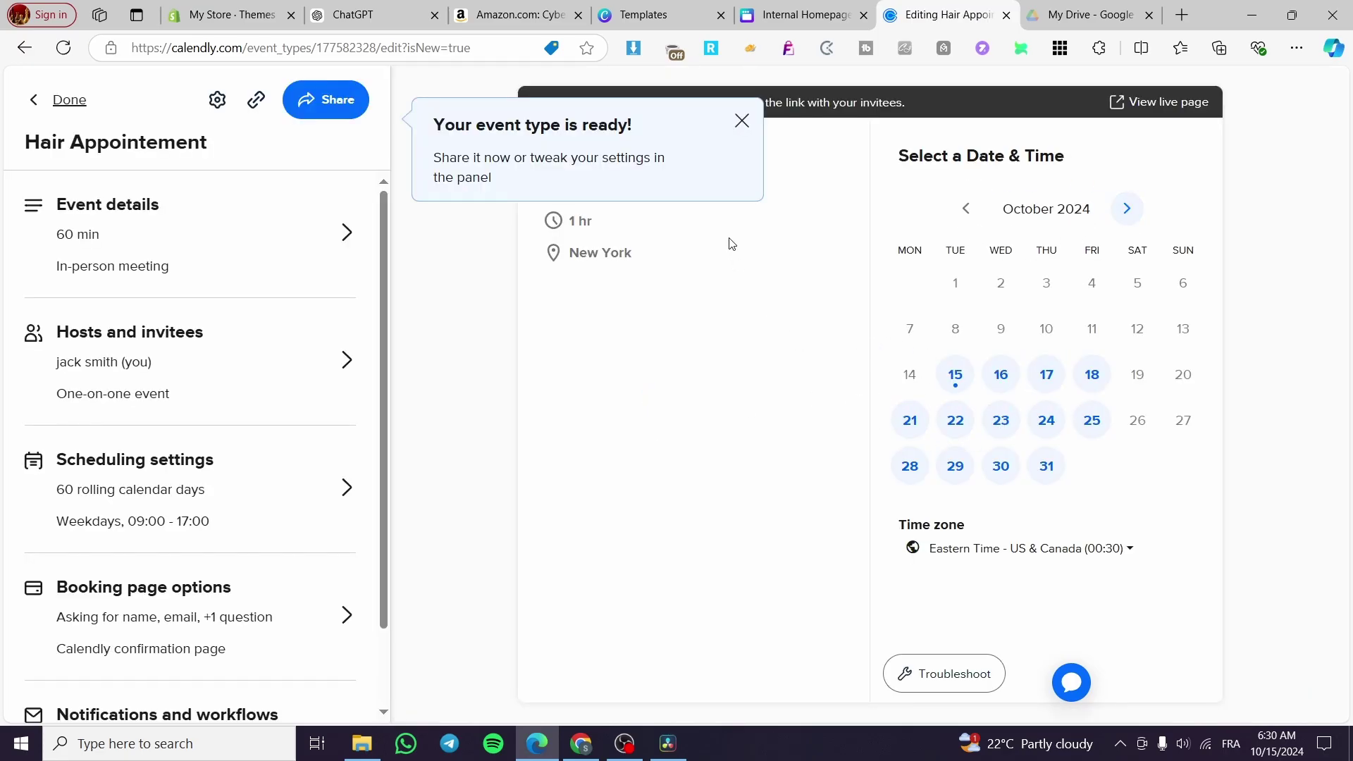
{"action": "left_click", "coordinate": [742, 121]}
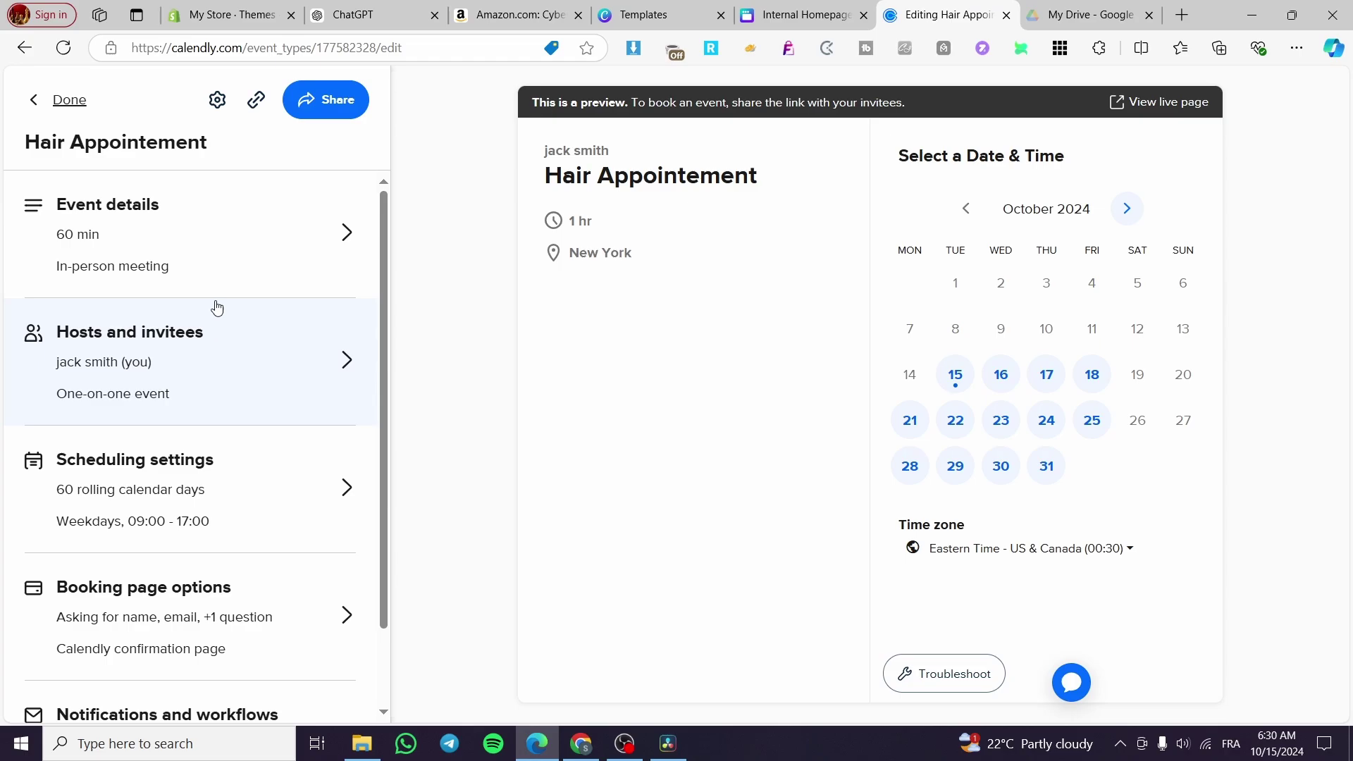
{"action": "scroll", "coordinate": [222, 325], "scroll_direction": "down", "scroll_amount": 1}
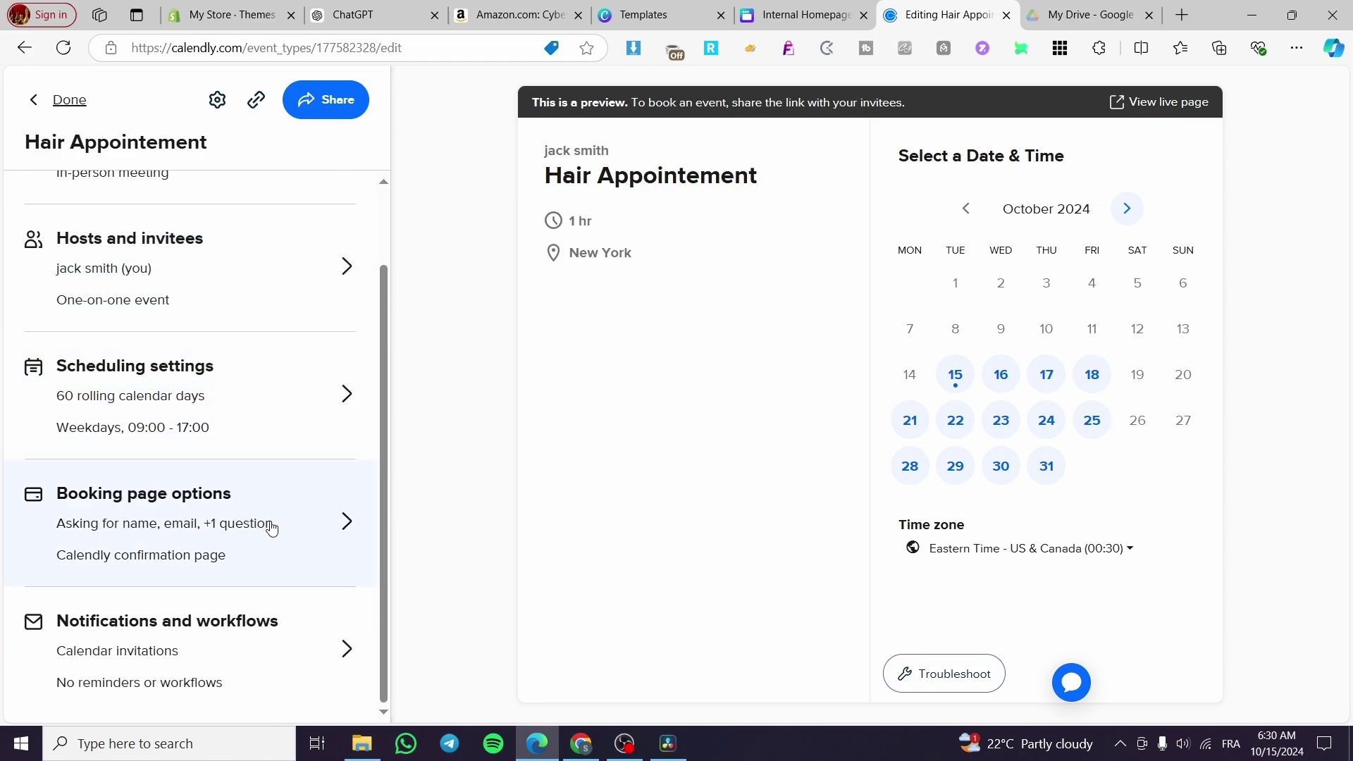
{"action": "left_click", "coordinate": [199, 554]}
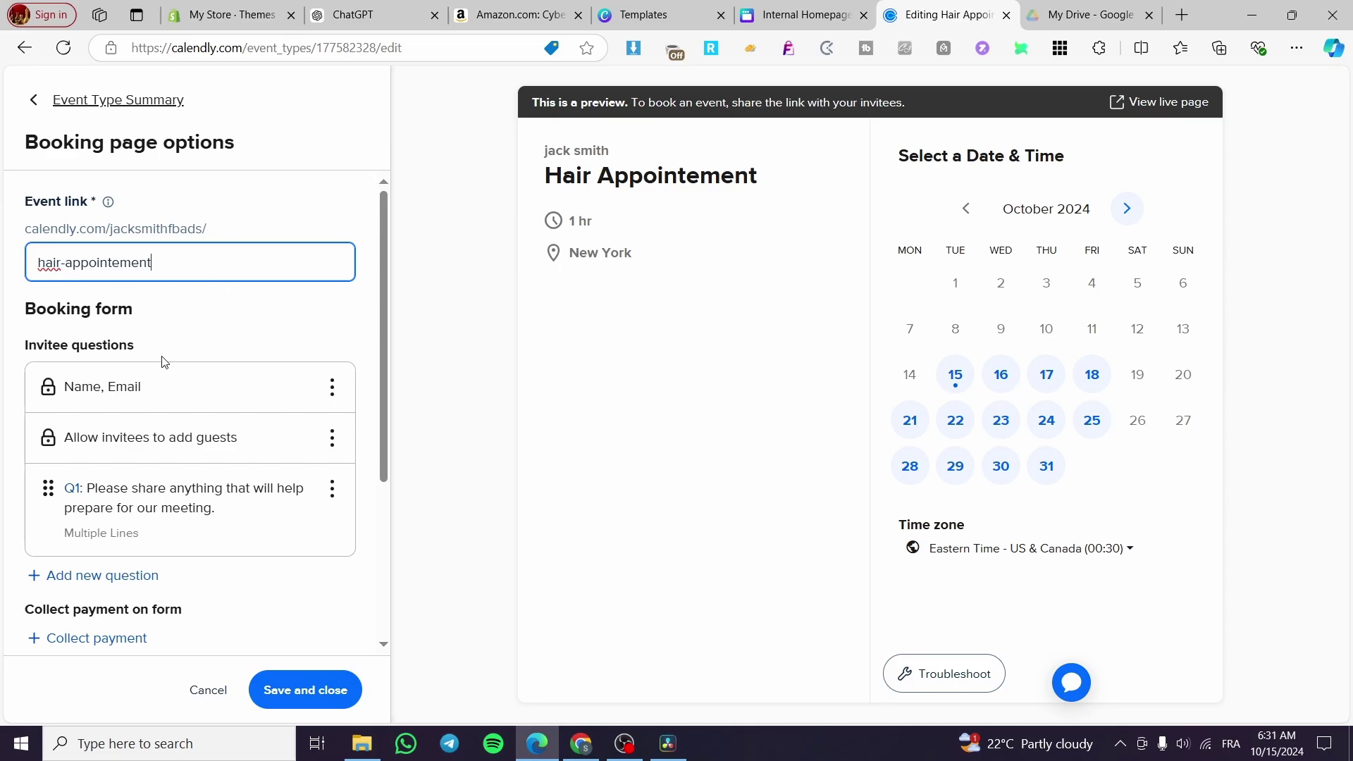
{"action": "scroll", "coordinate": [190, 346], "scroll_direction": "down", "scroll_amount": 2}
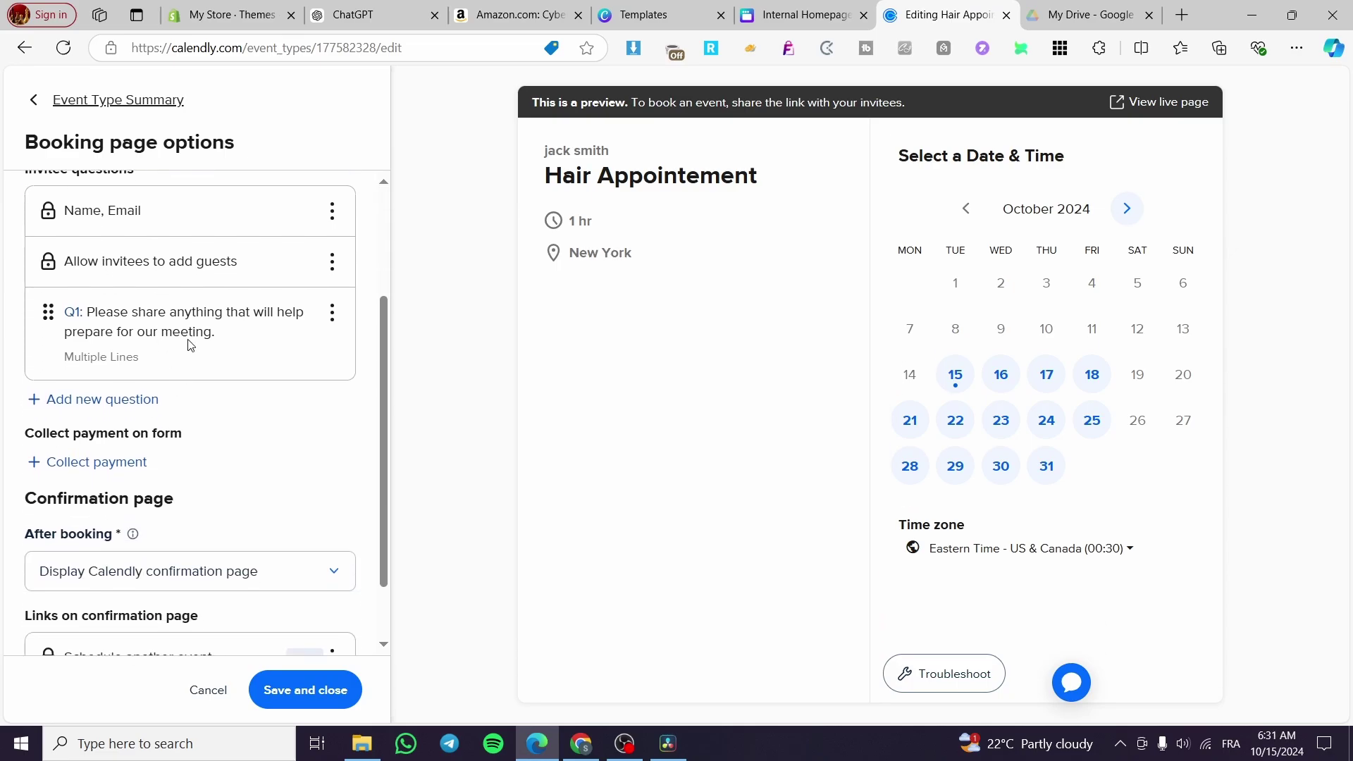
{"action": "scroll", "coordinate": [161, 213], "scroll_direction": "down", "scroll_amount": 1}
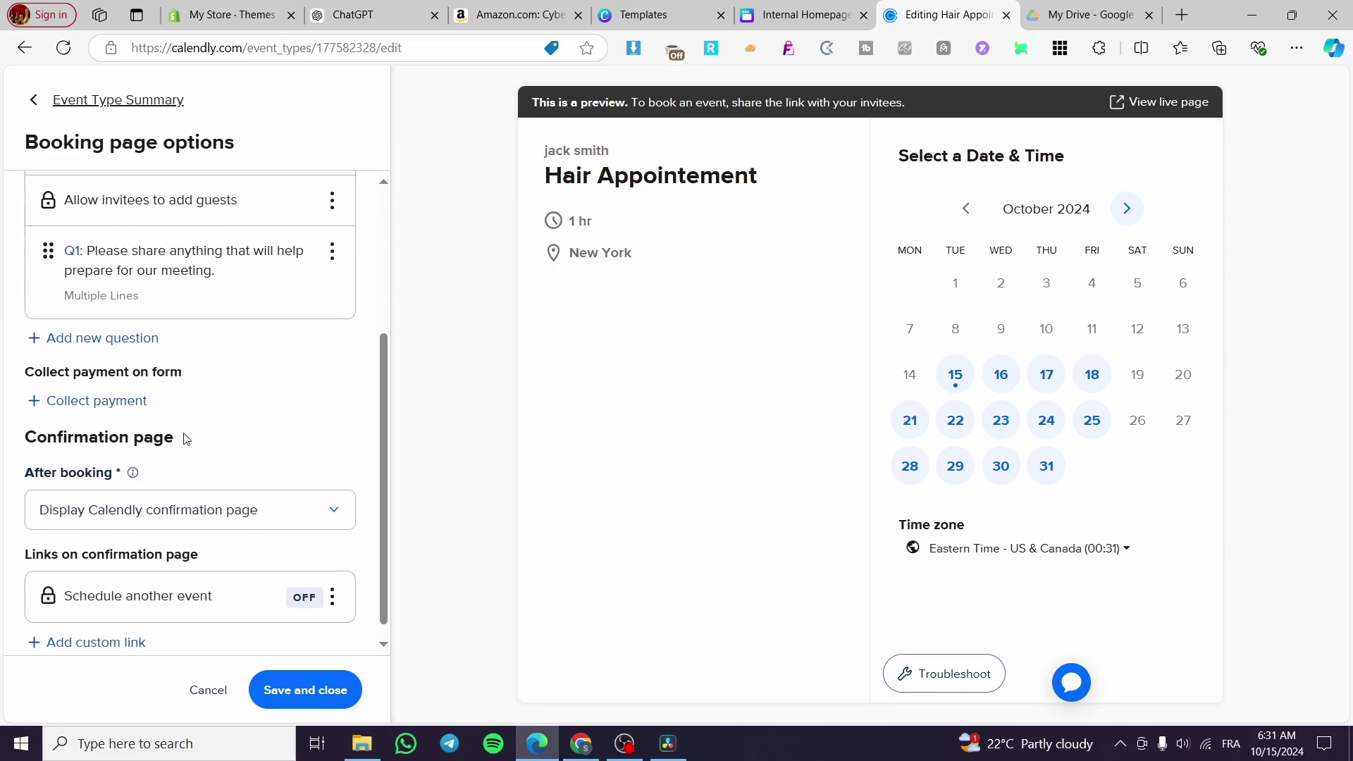
{"action": "left_click", "coordinate": [288, 688]}
Copy the event's scheduling link and return to the Canva design
{"action": "left_click", "coordinate": [319, 107]}
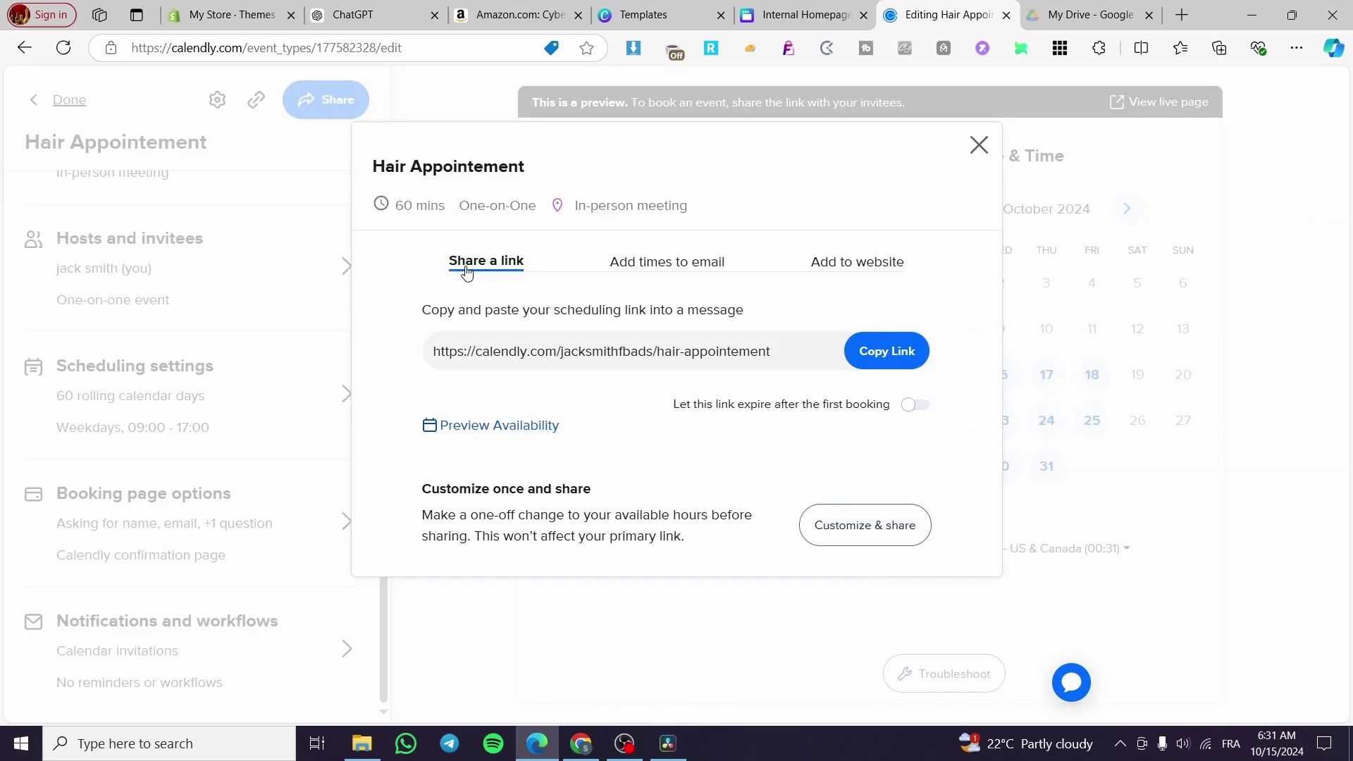
{"action": "left_click", "coordinate": [908, 357]}
{"action": "left_click", "coordinate": [788, 22]}
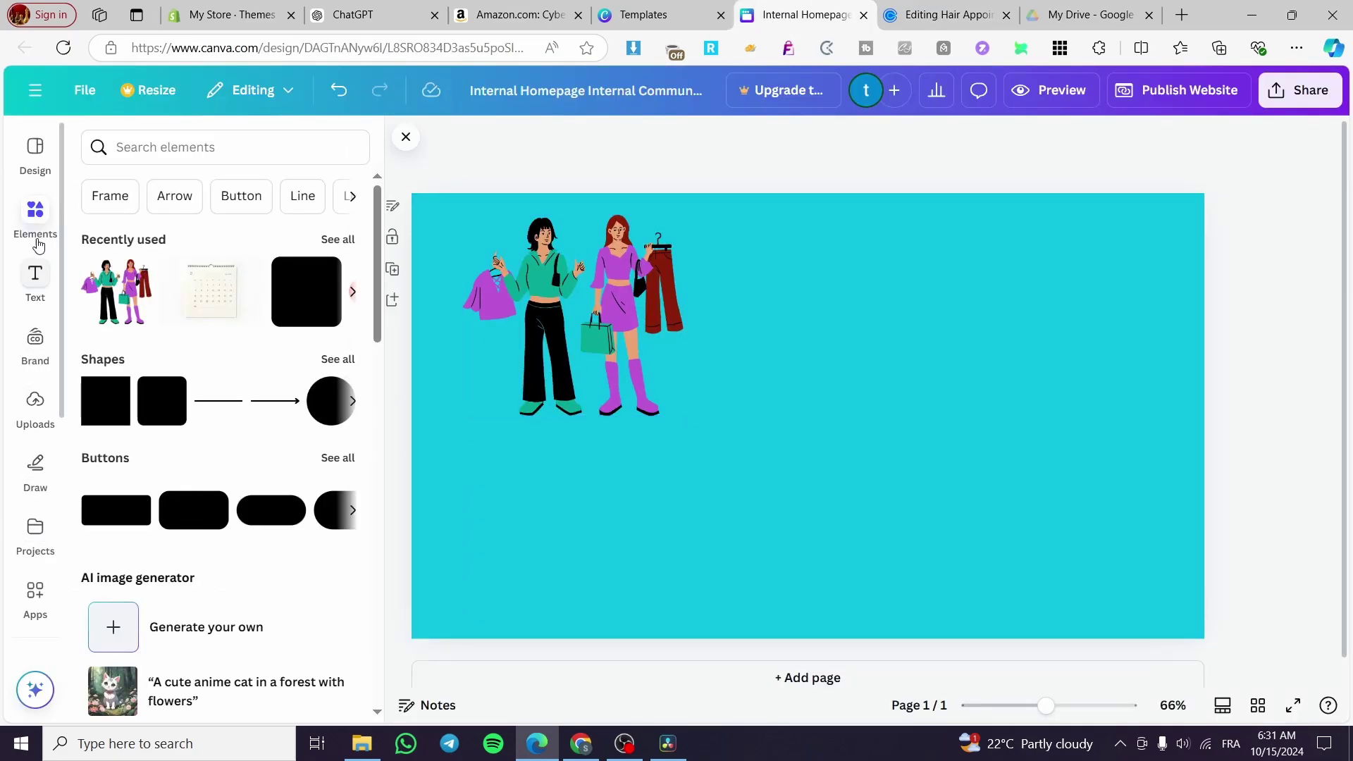
Embed the copied Calendly scheduling link into the design using the Embed app
{"action": "left_click", "coordinate": [35, 598]}
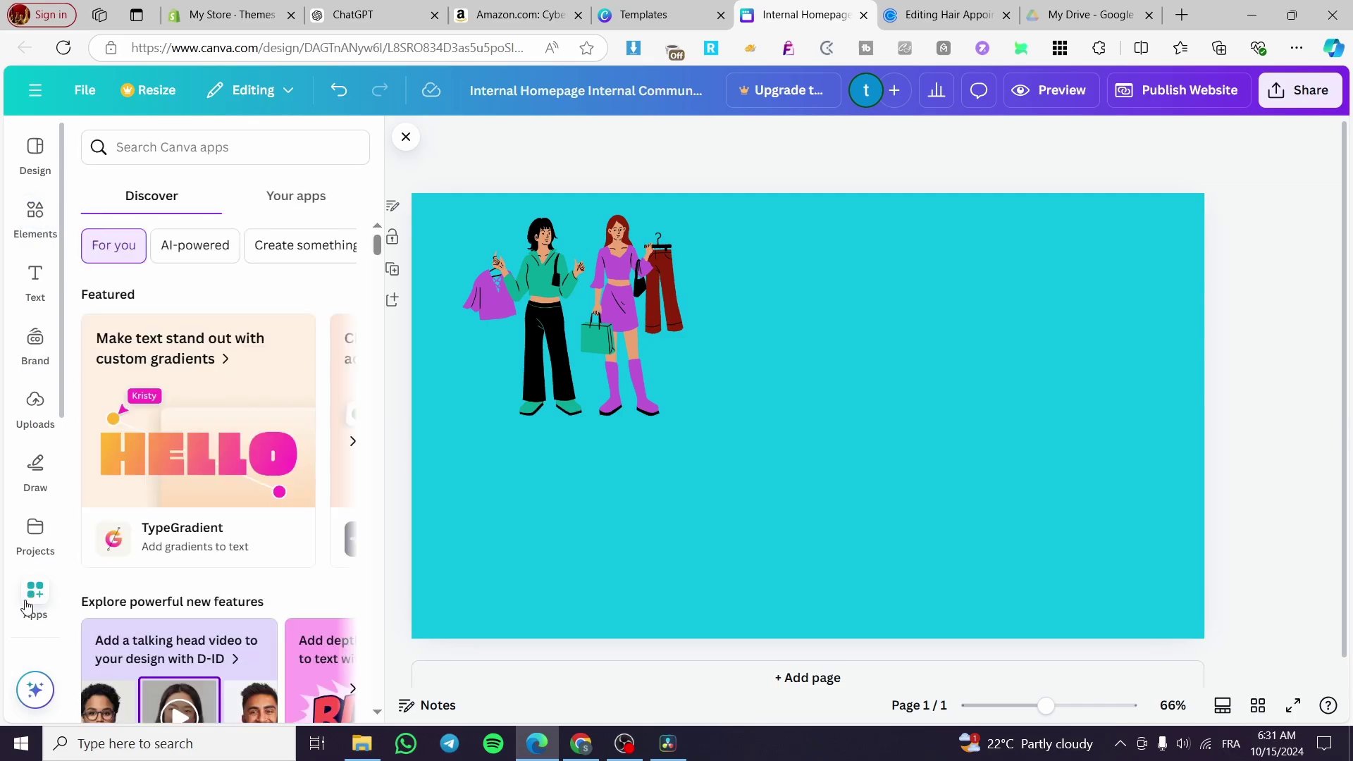
{"action": "left_click", "coordinate": [239, 157]}
{"action": "type", "text": "embed"}
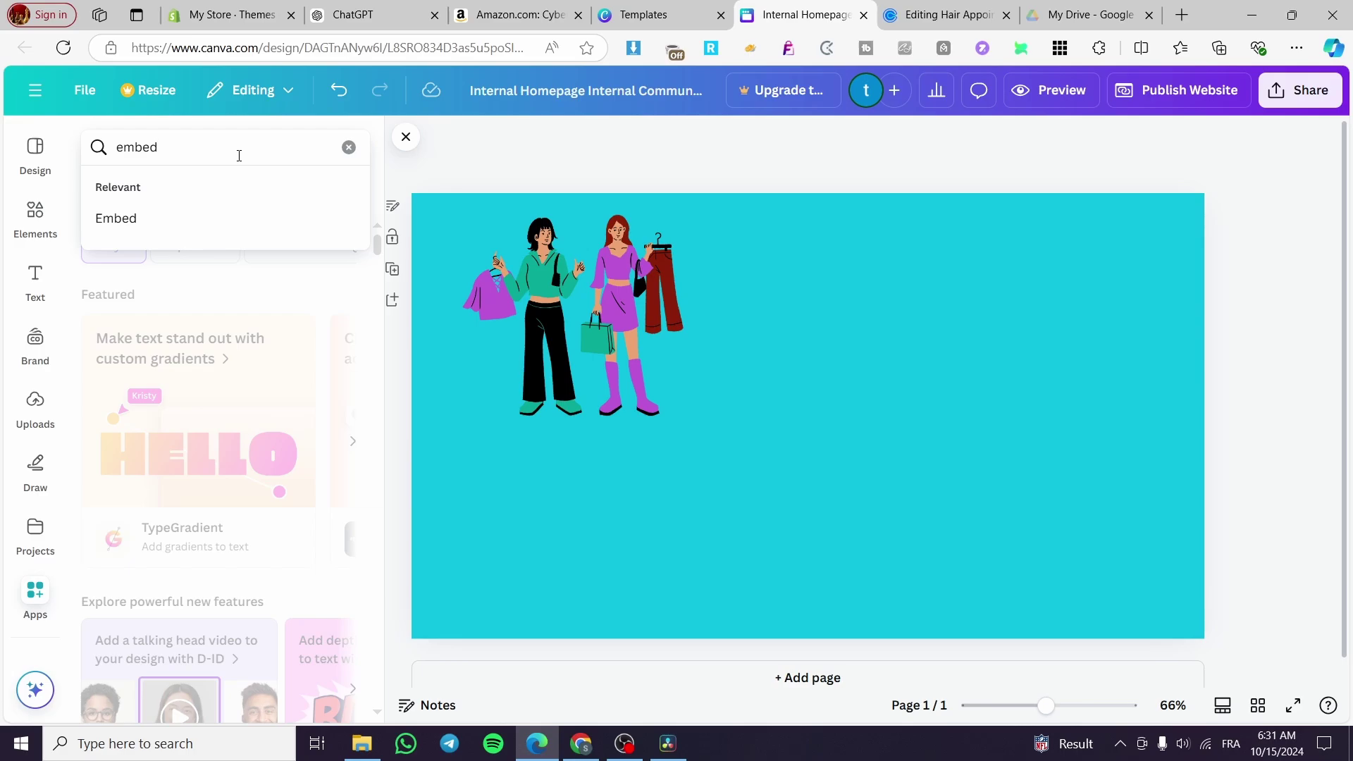
{"action": "left_click", "coordinate": [237, 210]}
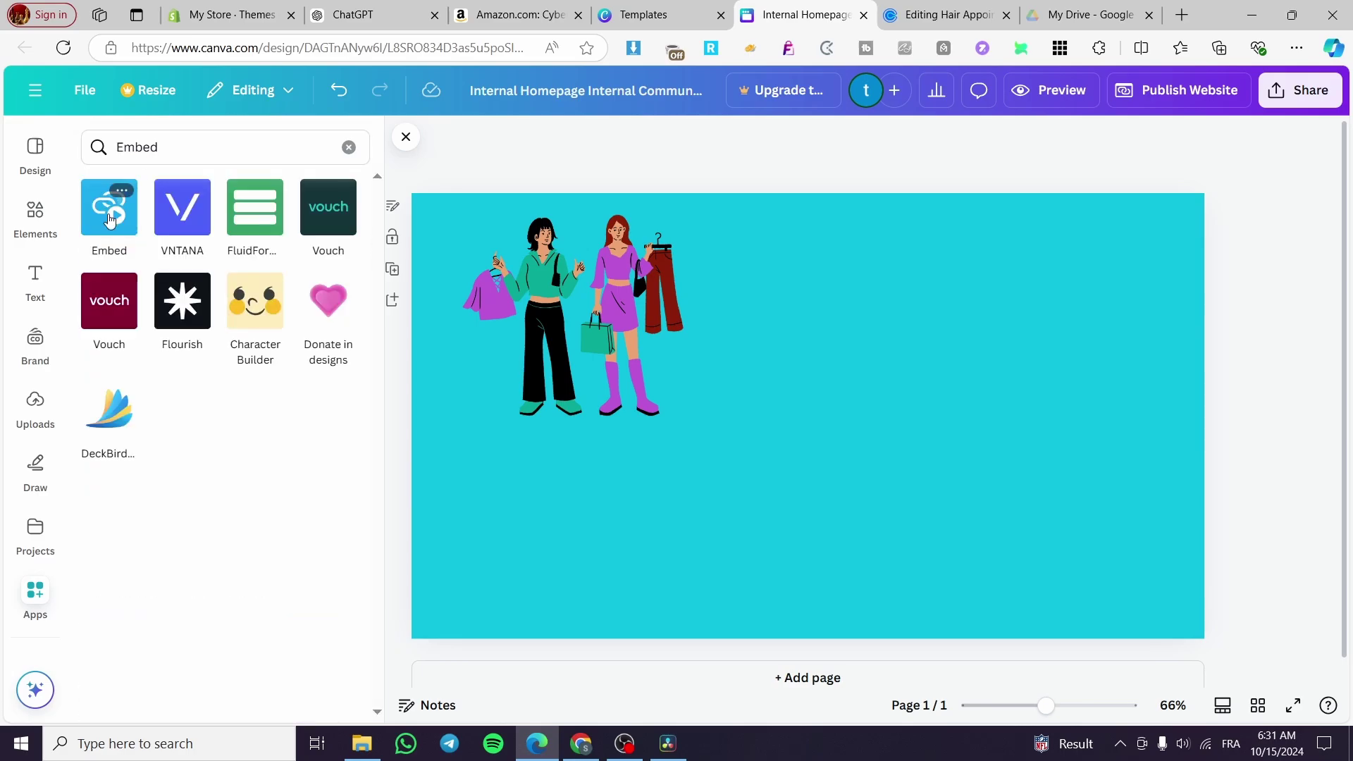
{"action": "left_click", "coordinate": [110, 221]}
{"action": "left_click", "coordinate": [194, 230]}
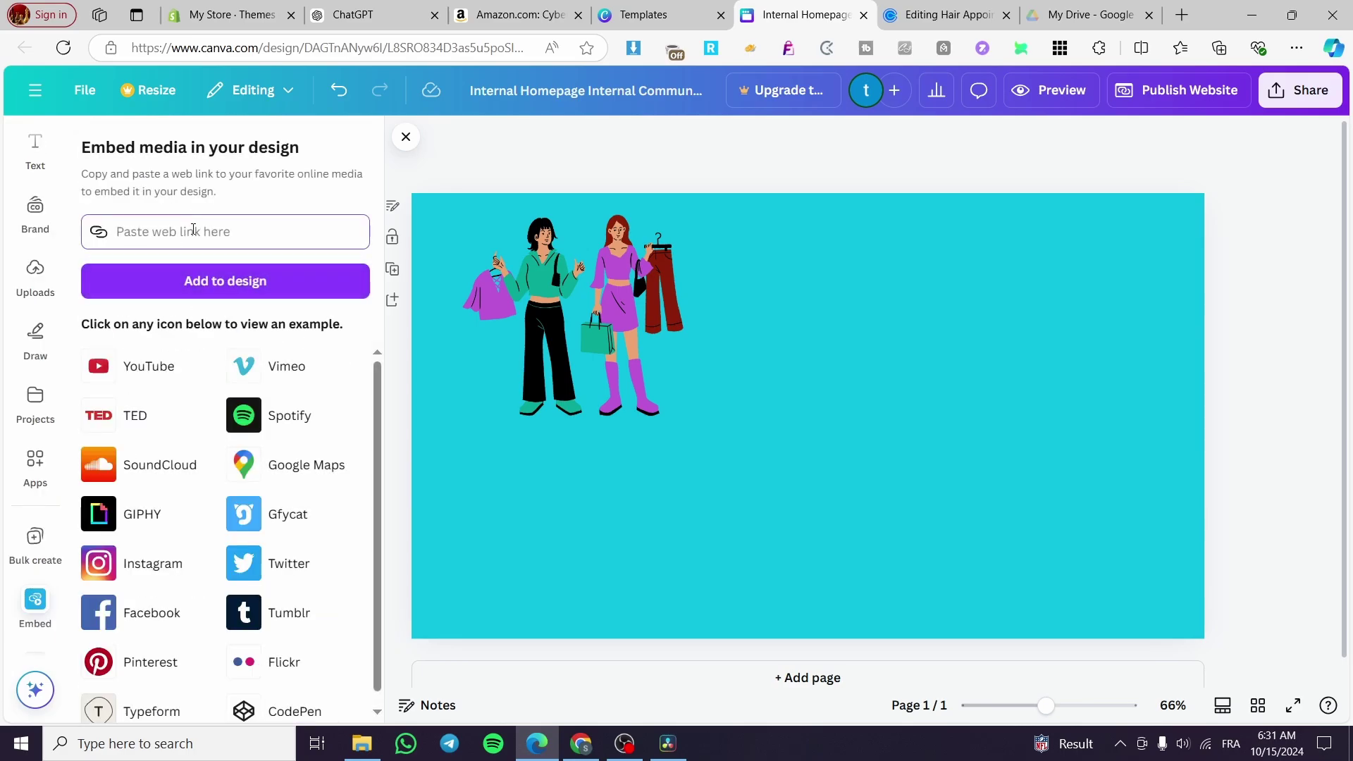
{"action": "type", "text": "https://calendly.com/jacksmithfbads/hair-appointment"}
{"action": "left_click", "coordinate": [206, 273]}
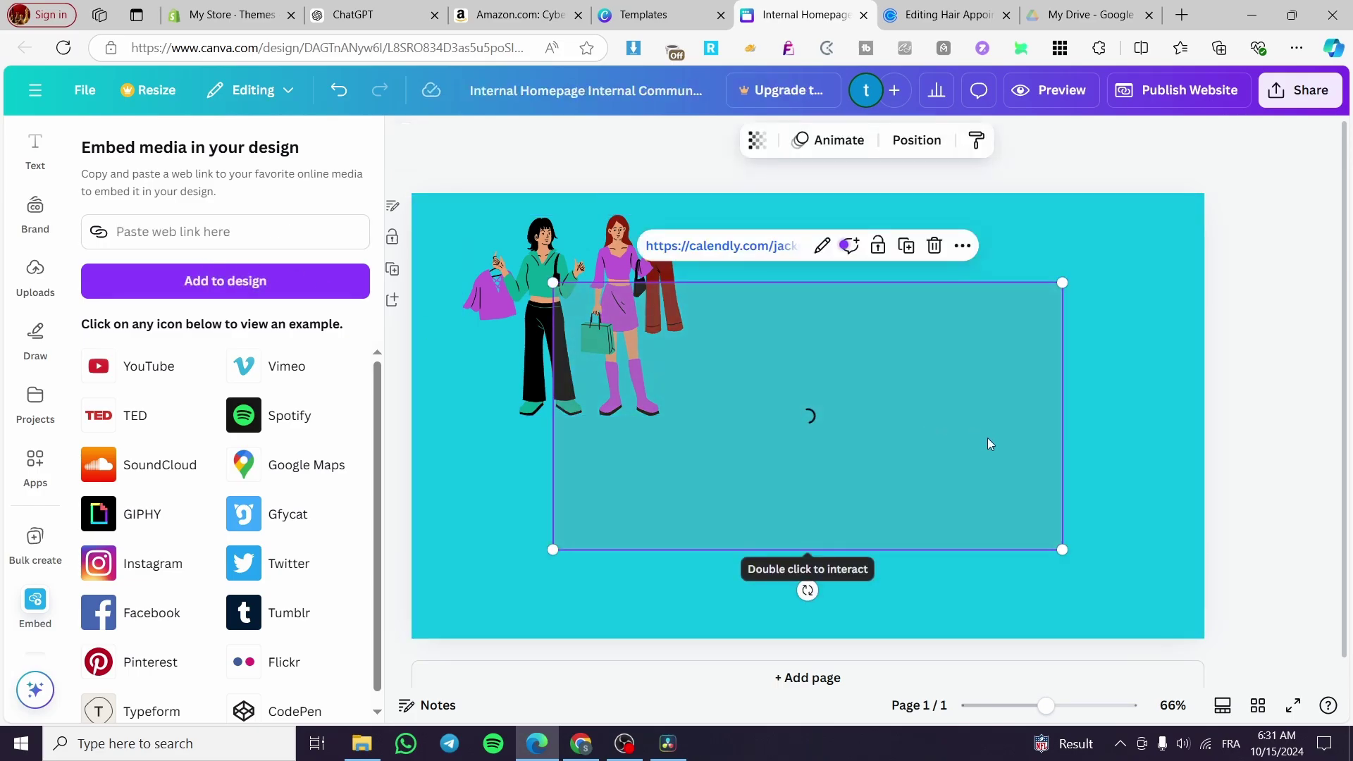
Move the illustration top-left and shrink the calendar embed onto the page's right side
{"action": "left_click_drag", "start_coordinate": [536, 269], "coordinate": [484, 255]}
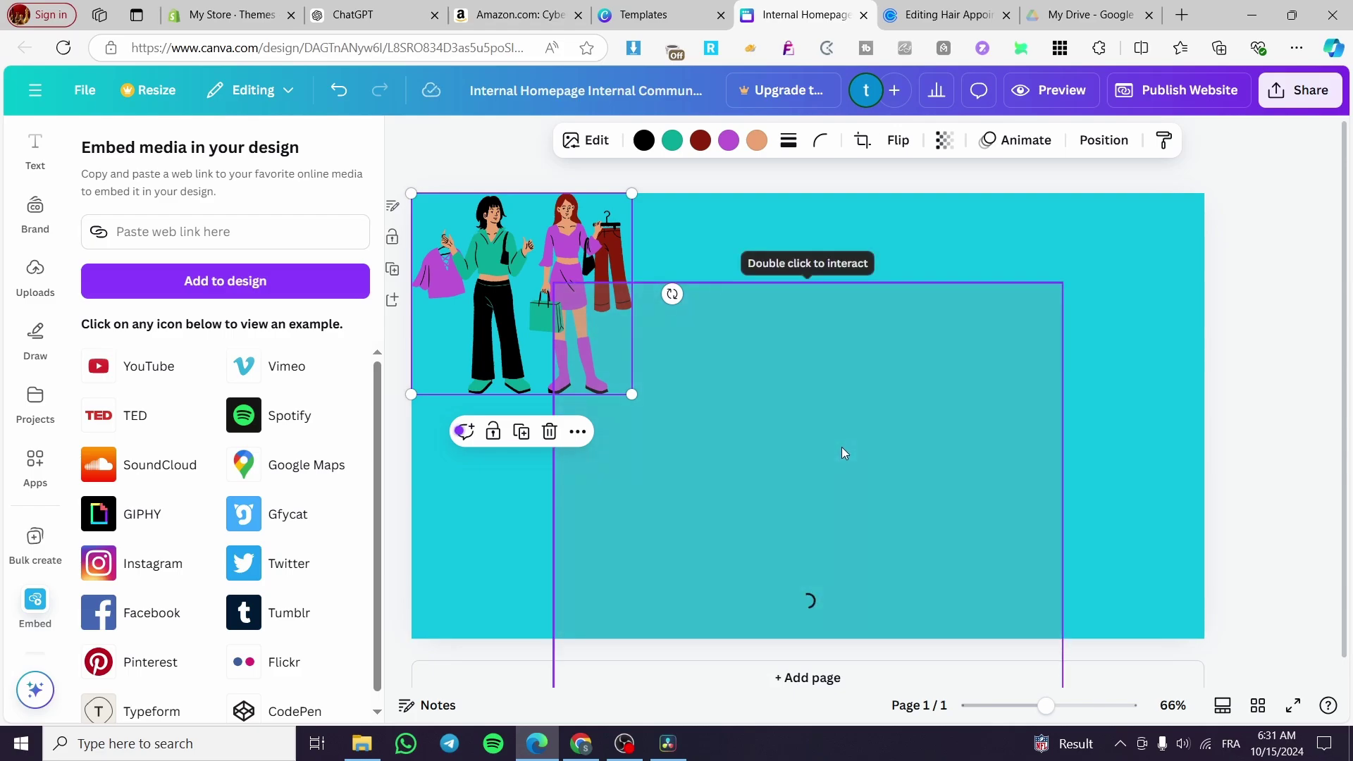
{"action": "left_click_drag", "start_coordinate": [844, 453], "coordinate": [891, 362]}
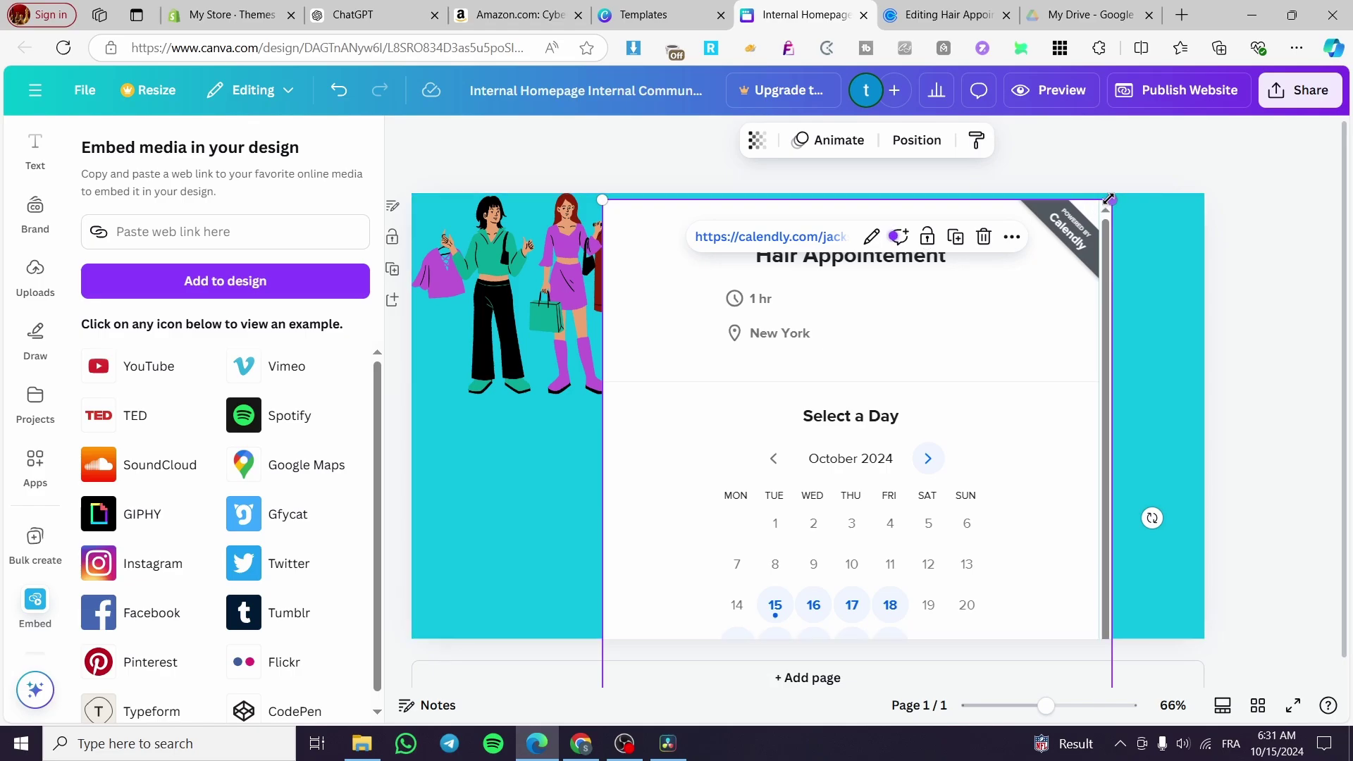
{"action": "left_click_drag", "start_coordinate": [1112, 199], "coordinate": [991, 616]}
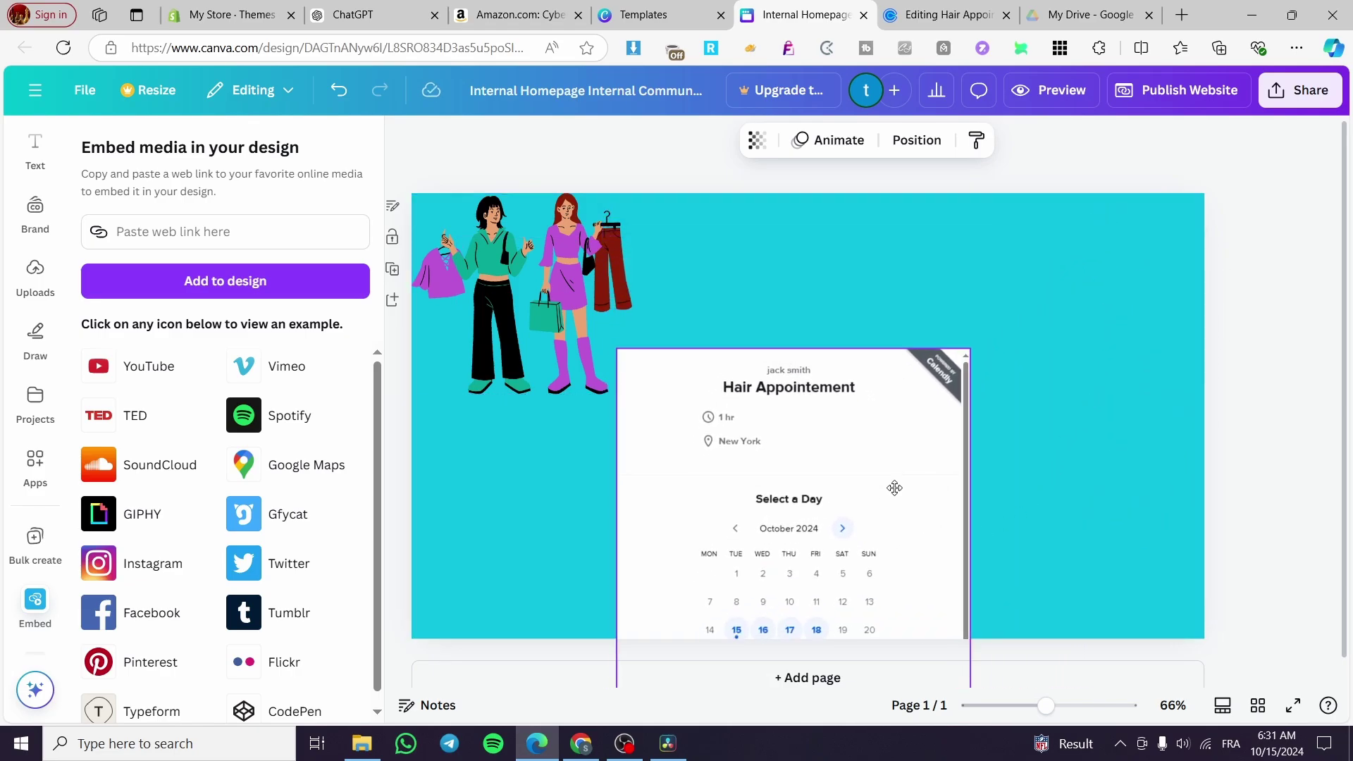
{"action": "left_click_drag", "start_coordinate": [891, 486], "coordinate": [1121, 342]}
Search elements for 'hair salon' photos and add the hair-washing photo
{"action": "left_click_drag", "start_coordinate": [578, 300], "coordinate": [532, 351]}
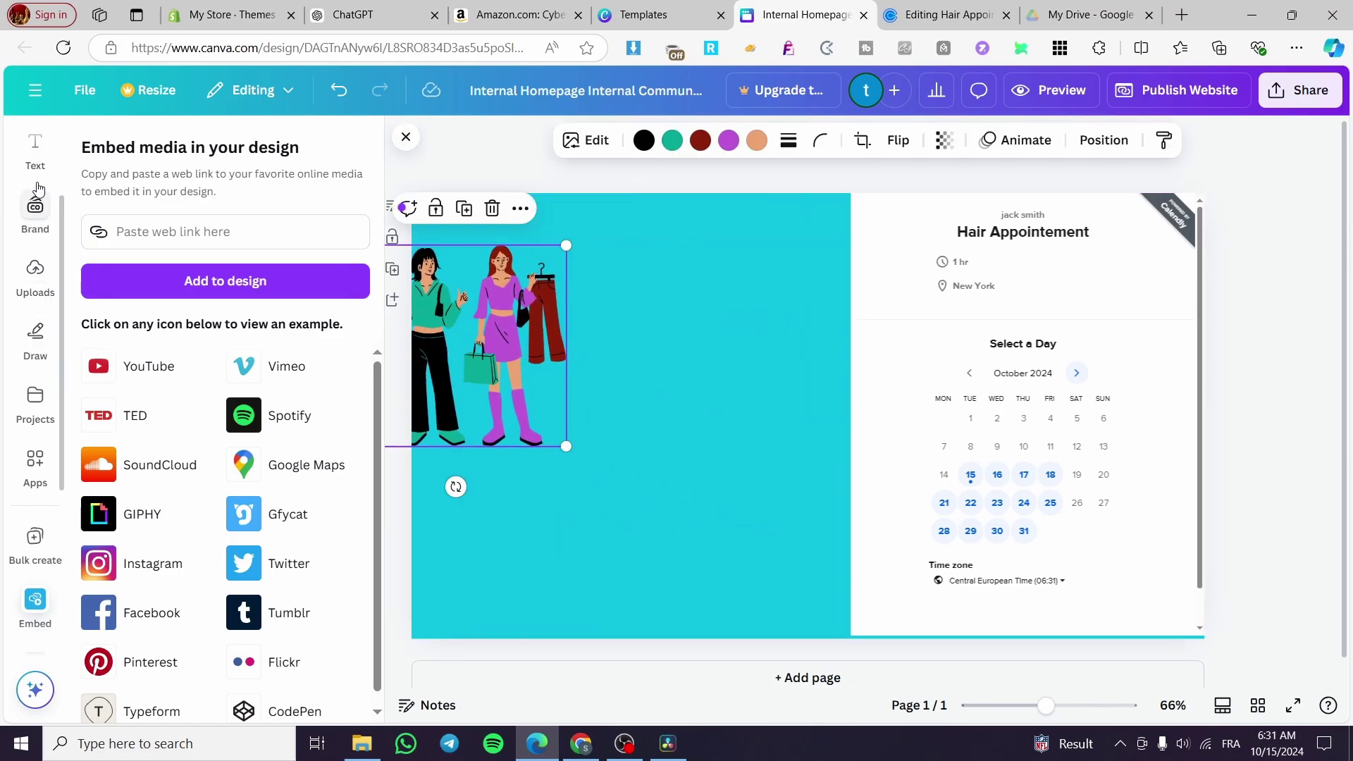
{"action": "scroll", "coordinate": [35, 212], "scroll_direction": "up", "scroll_amount": 2}
{"action": "left_click", "coordinate": [34, 224]}
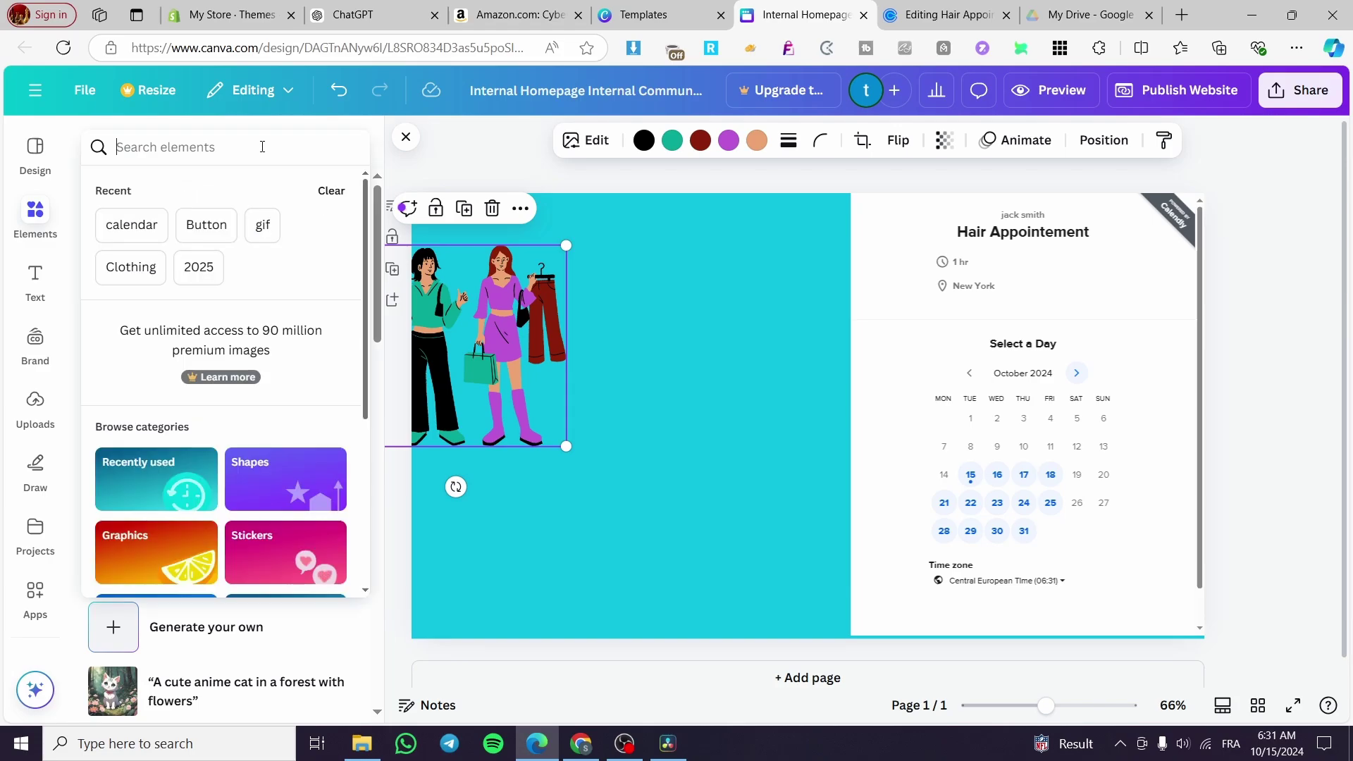
{"action": "left_click", "coordinate": [262, 147]}
{"action": "type", "text": "hair sa"}
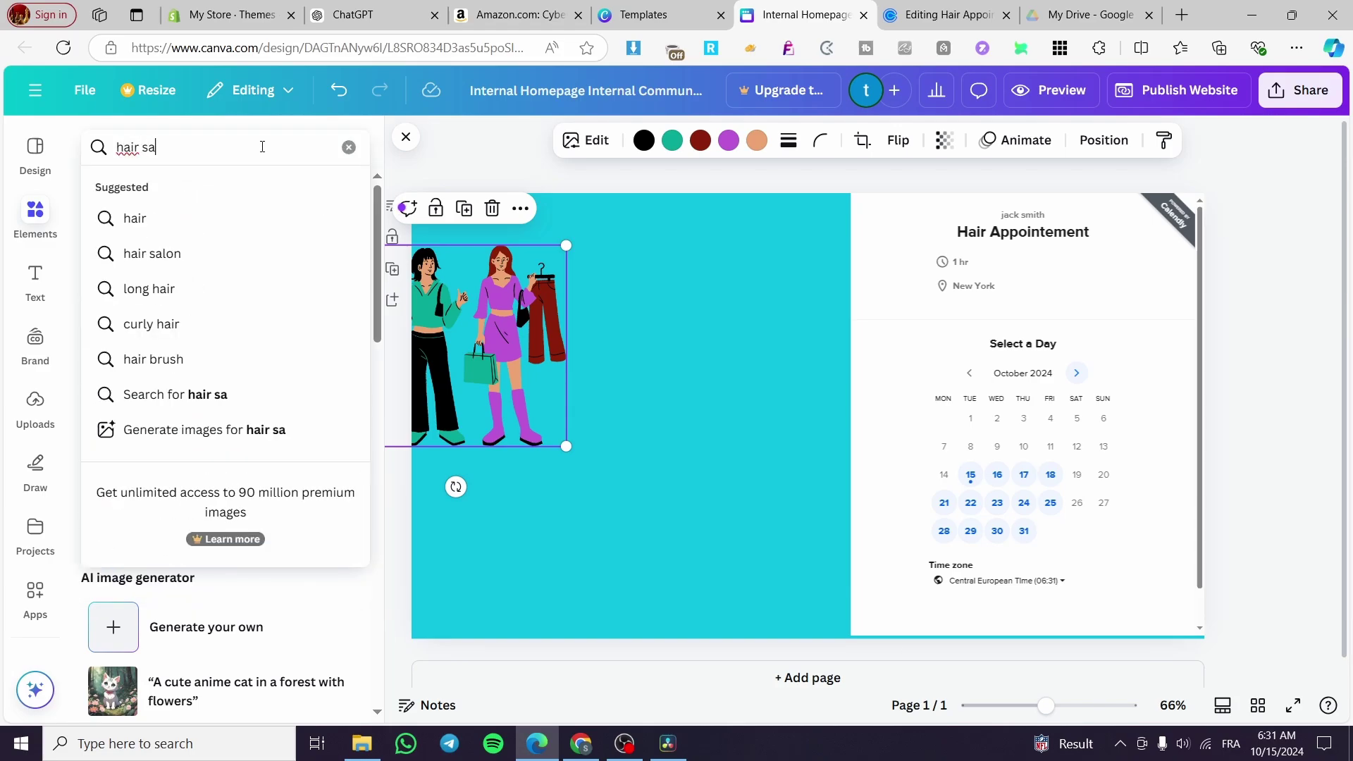
{"action": "type", "text": "lon"}
{"action": "key", "text": "Return"}
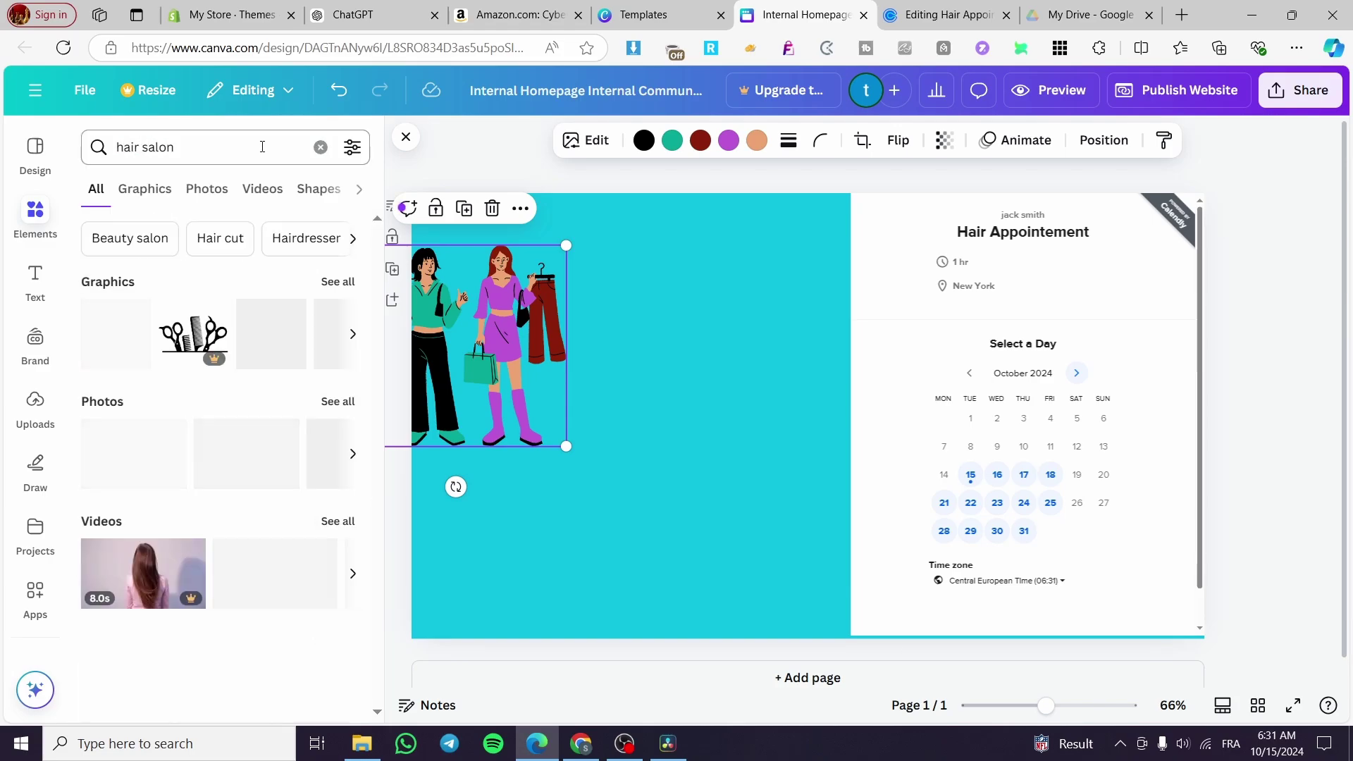
{"action": "left_click", "coordinate": [338, 281]}
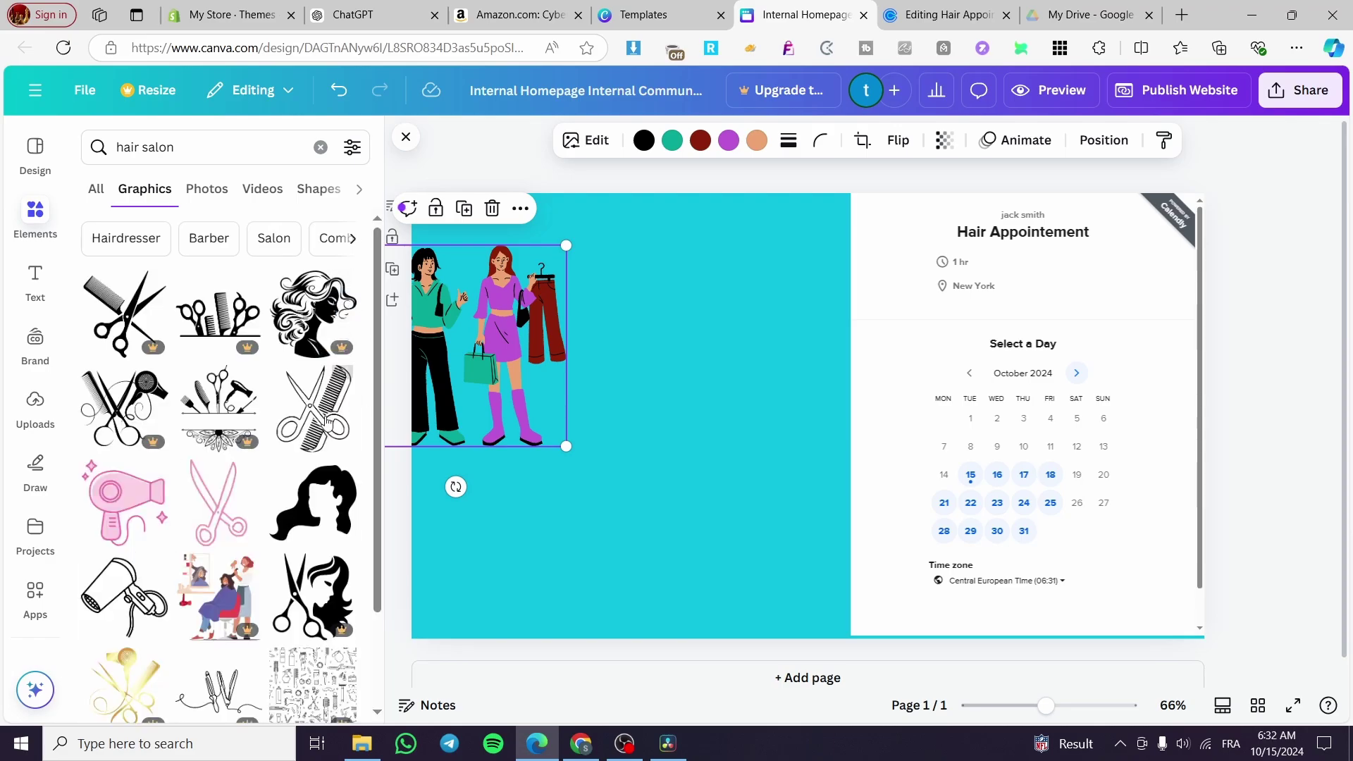
{"action": "left_click", "coordinate": [96, 189]}
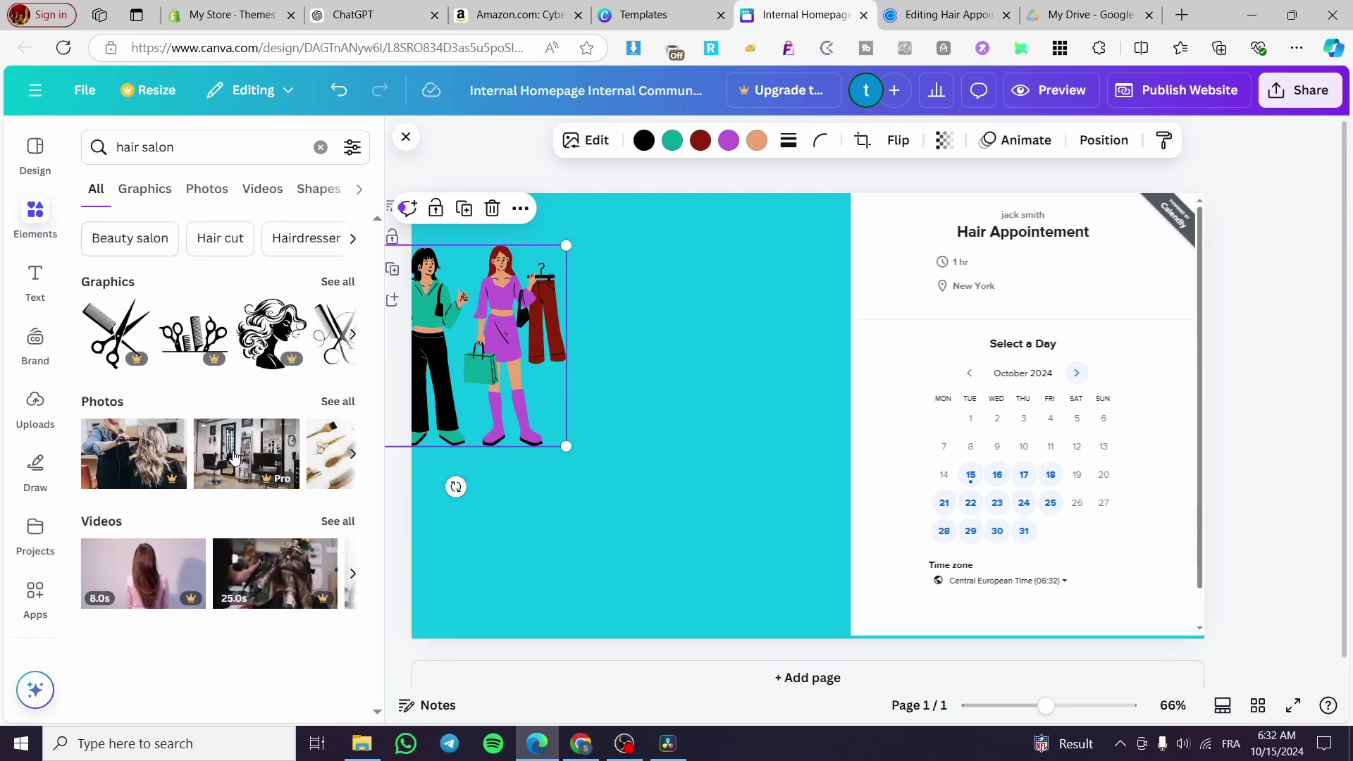
{"action": "left_click", "coordinate": [326, 405]}
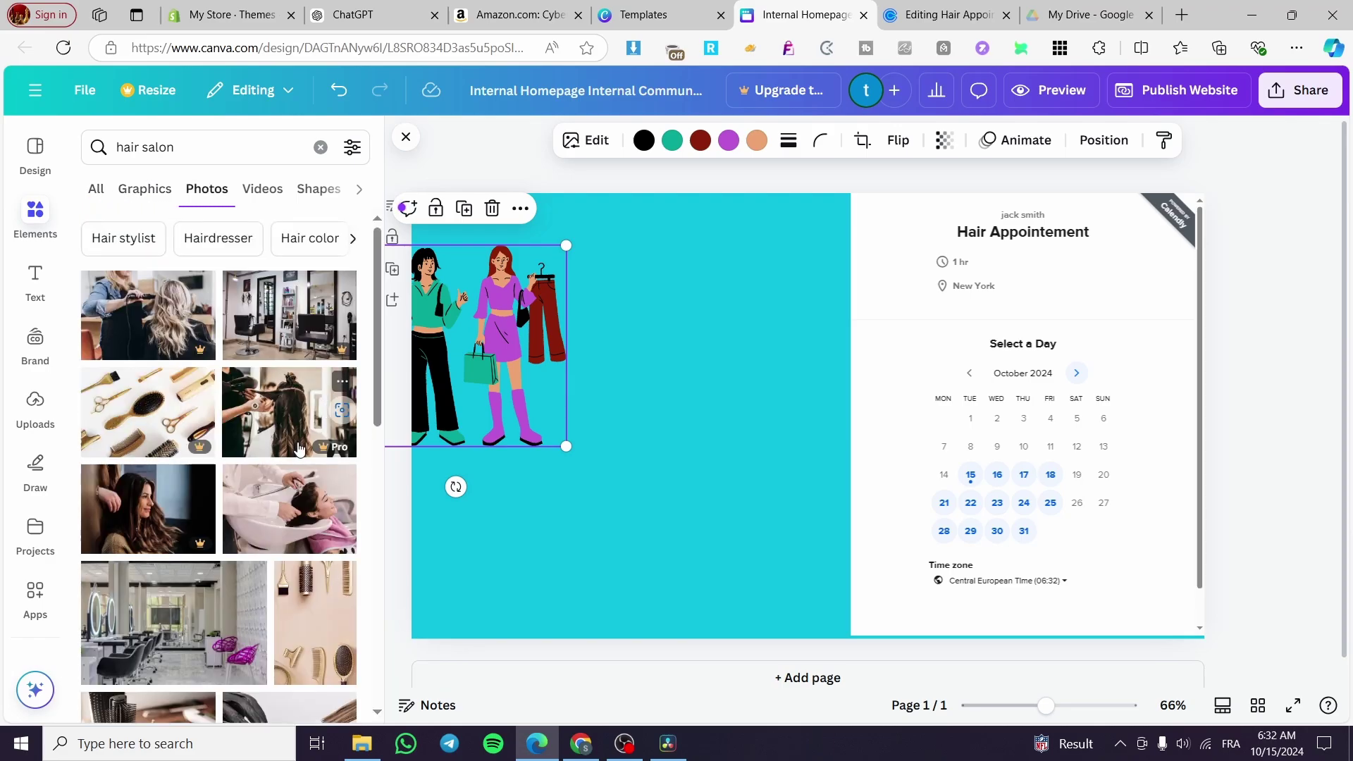
{"action": "left_click", "coordinate": [306, 533]}
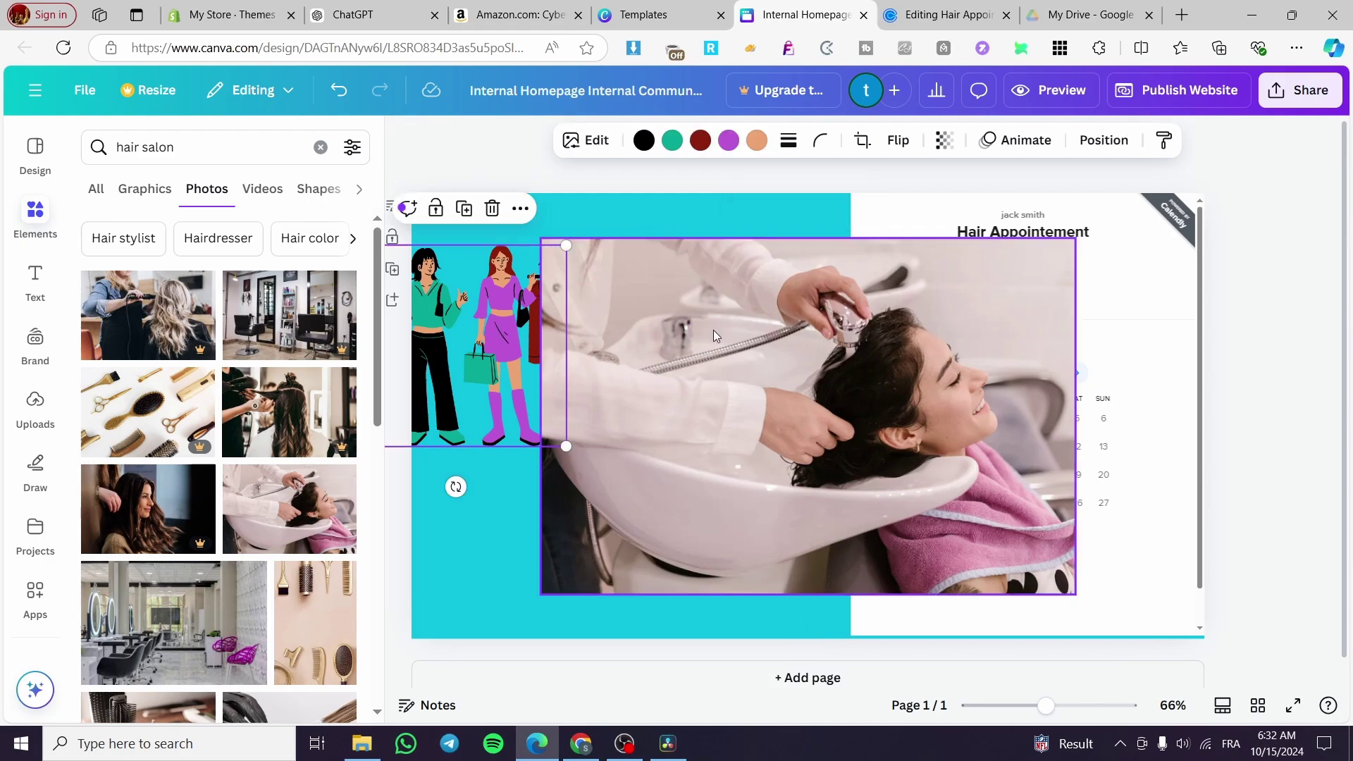
Delete the shopping illustration, then resize the salon photo and move it upper left
{"action": "left_click", "coordinate": [492, 209]}
{"action": "left_click", "coordinate": [1070, 422]}
{"action": "mouse_move", "coordinate": [1075, 419]}
{"action": "left_mouse_down"}
{"action": "mouse_move", "coordinate": [1059, 419]}
{"action": "mouse_move", "coordinate": [1077, 418]}
{"action": "left_mouse_up"}
{"action": "left_click_drag", "start_coordinate": [1074, 592], "coordinate": [867, 456]}
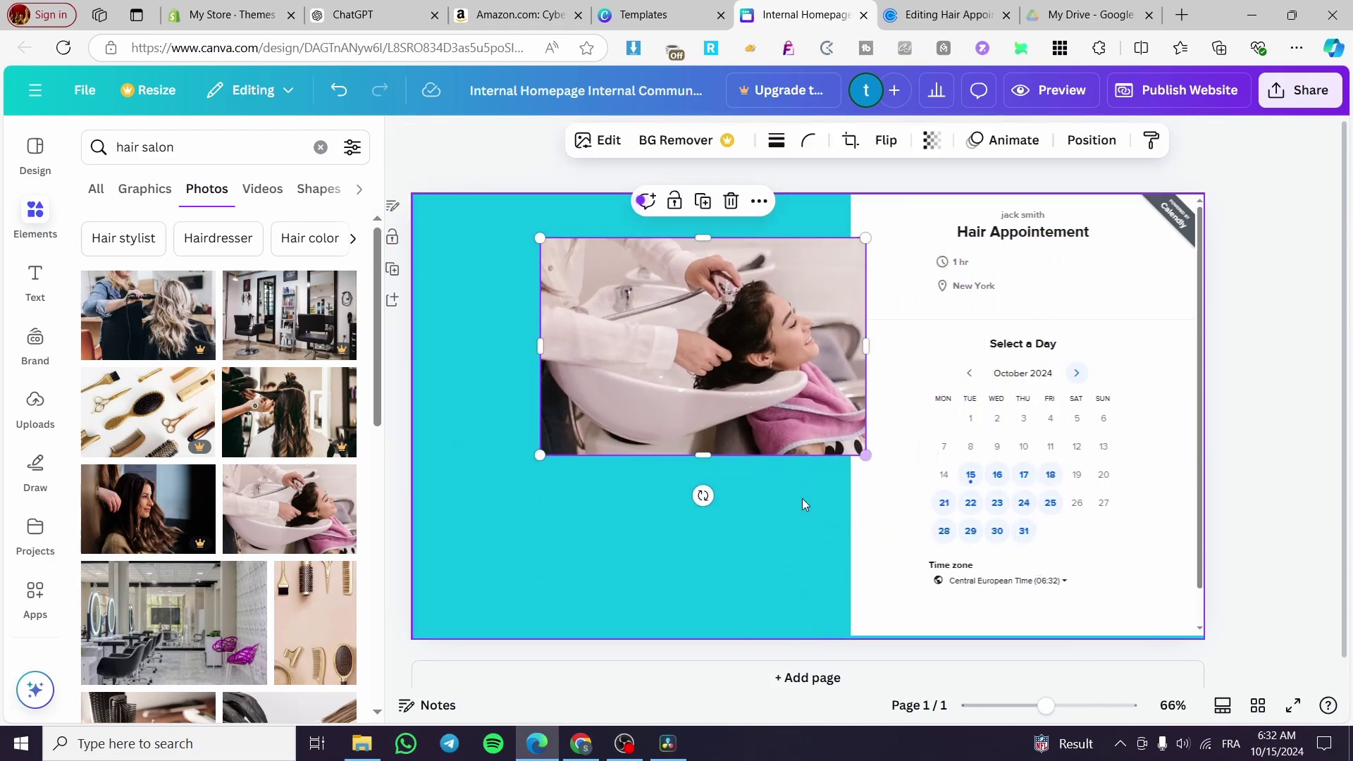
{"action": "left_click_drag", "start_coordinate": [739, 388], "coordinate": [671, 366]}
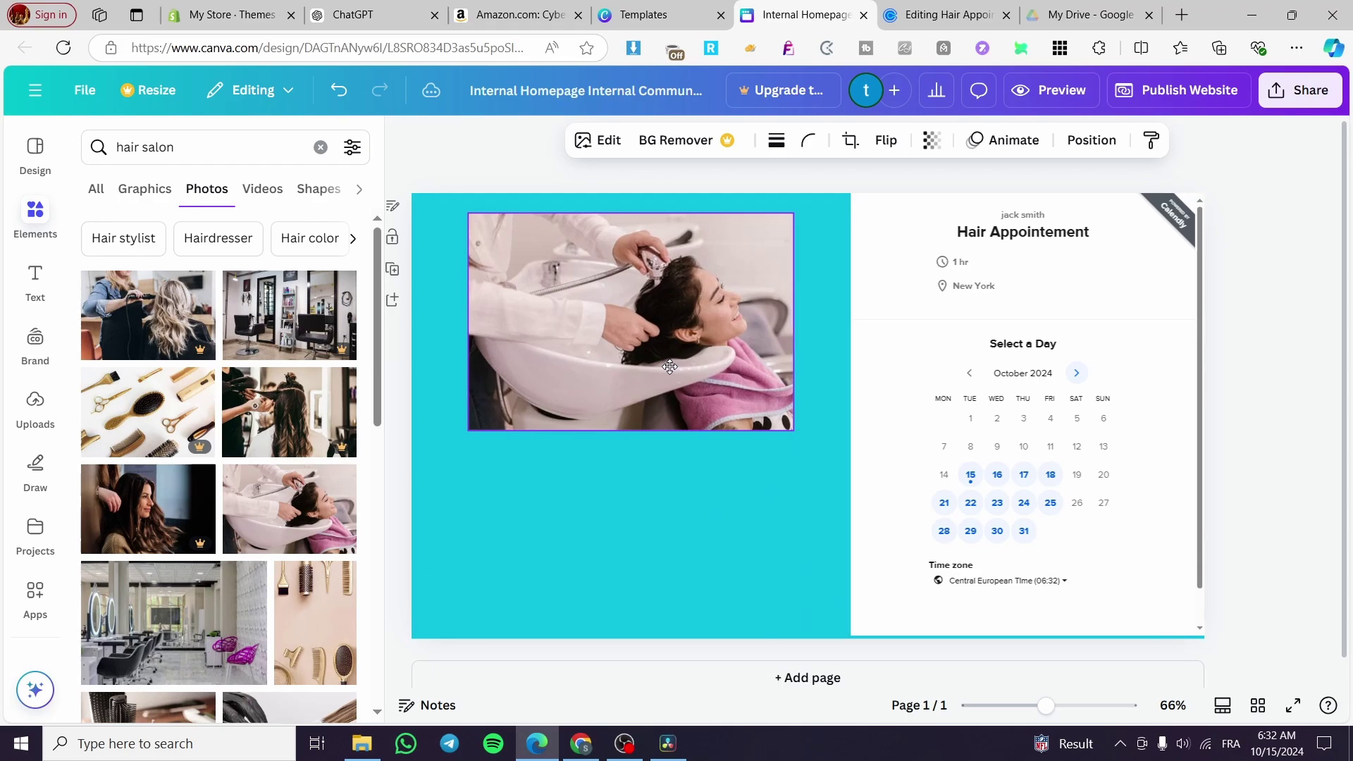
Add the salon interior photo, shrink it and place it below the hair-wash photo
{"action": "scroll", "coordinate": [288, 453], "scroll_direction": "down", "scroll_amount": 3}
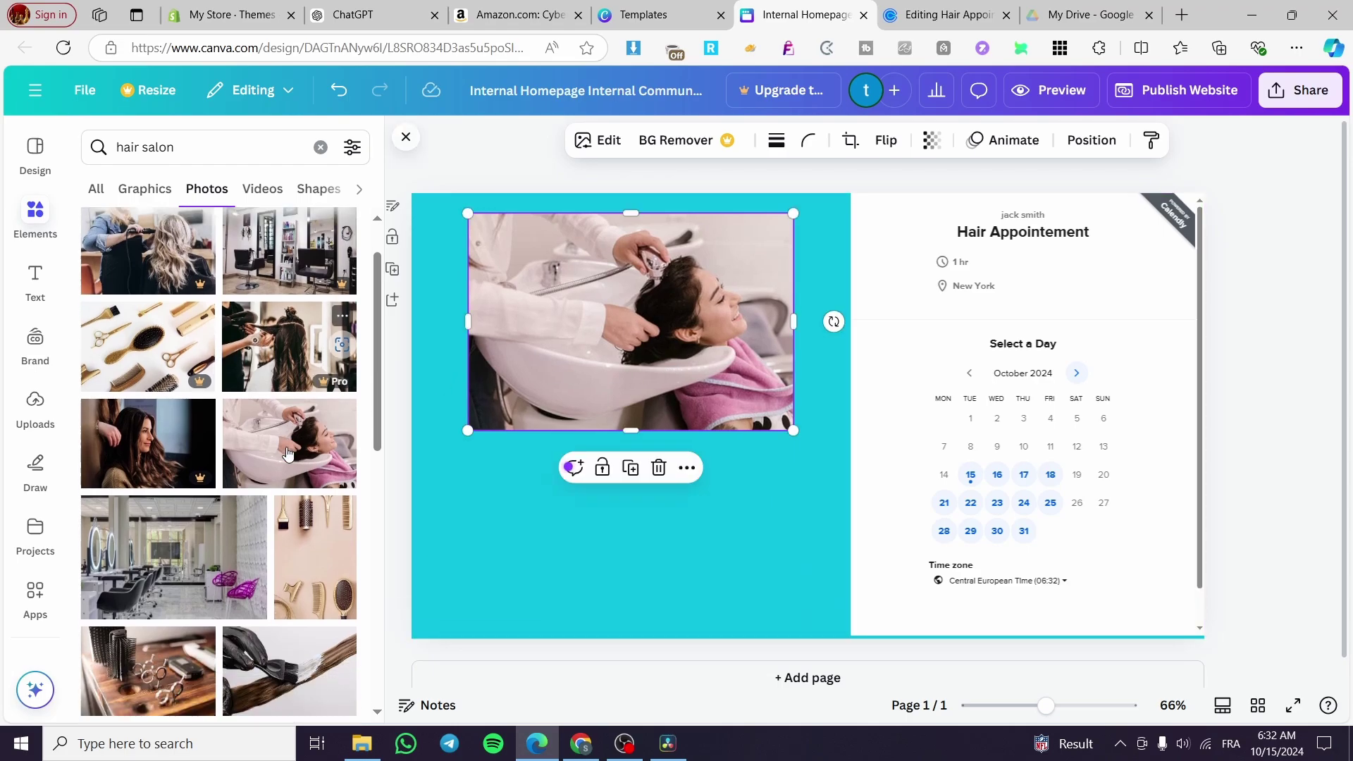
{"action": "scroll", "coordinate": [288, 453], "scroll_direction": "down", "scroll_amount": 1}
{"action": "left_click", "coordinate": [232, 444]}
{"action": "left_click_drag", "start_coordinate": [891, 396], "coordinate": [817, 414]}
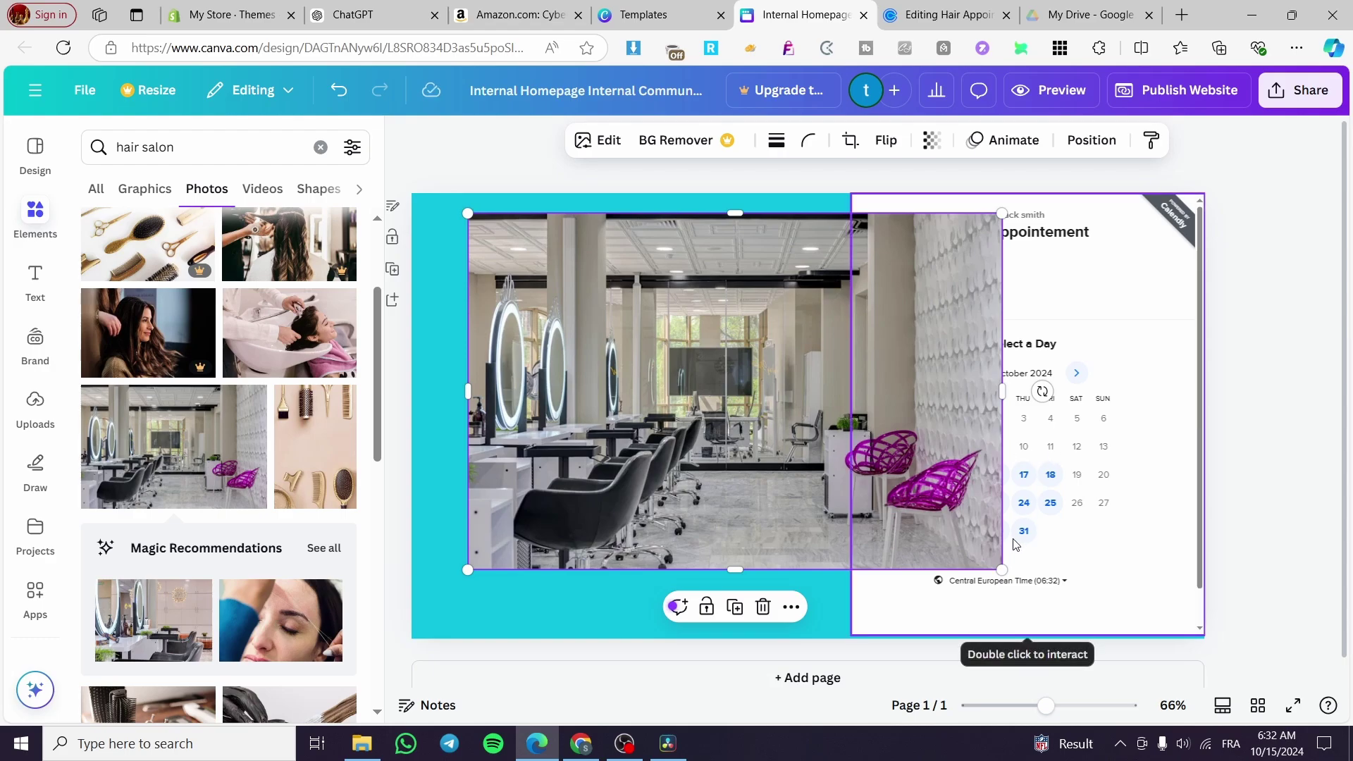
{"action": "left_click_drag", "start_coordinate": [1001, 568], "coordinate": [742, 487]}
{"action": "left_click_drag", "start_coordinate": [659, 293], "coordinate": [648, 508]}
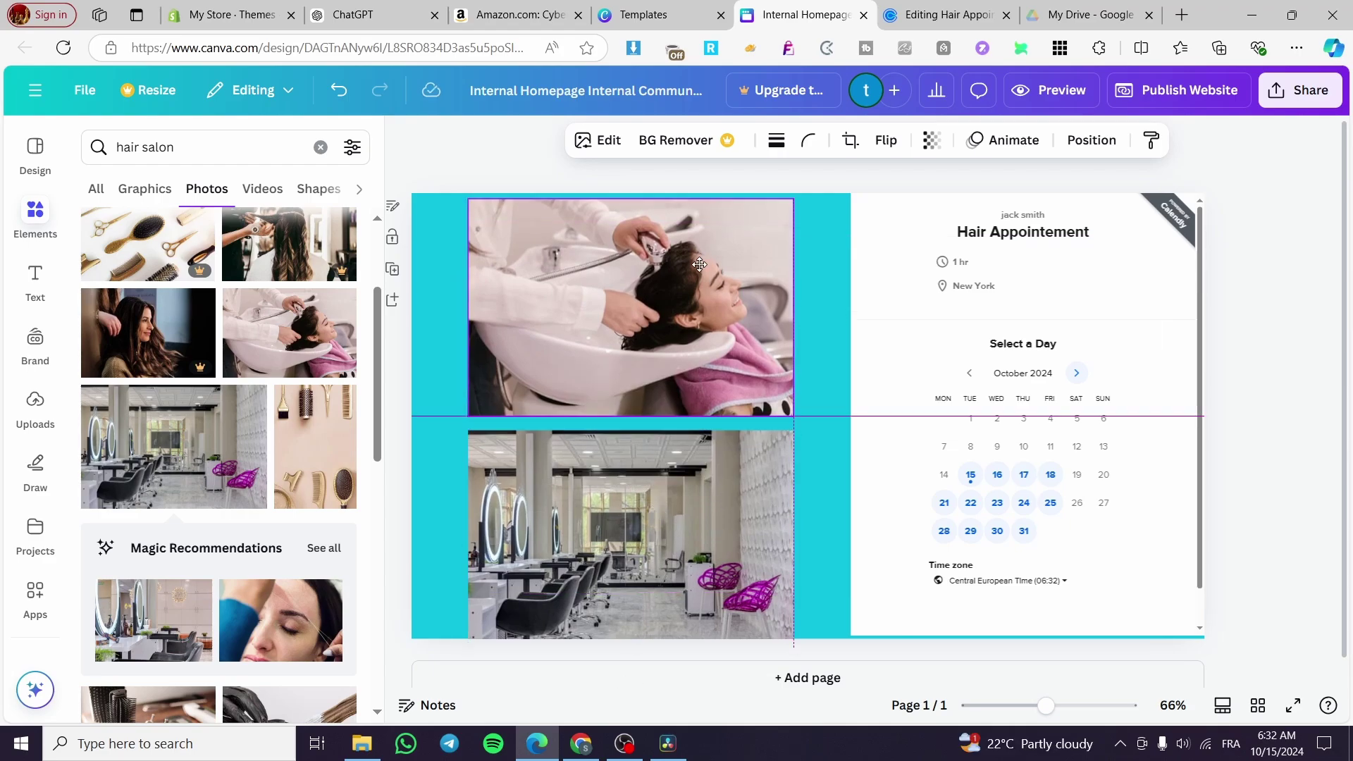
{"action": "left_click", "coordinate": [680, 479]}
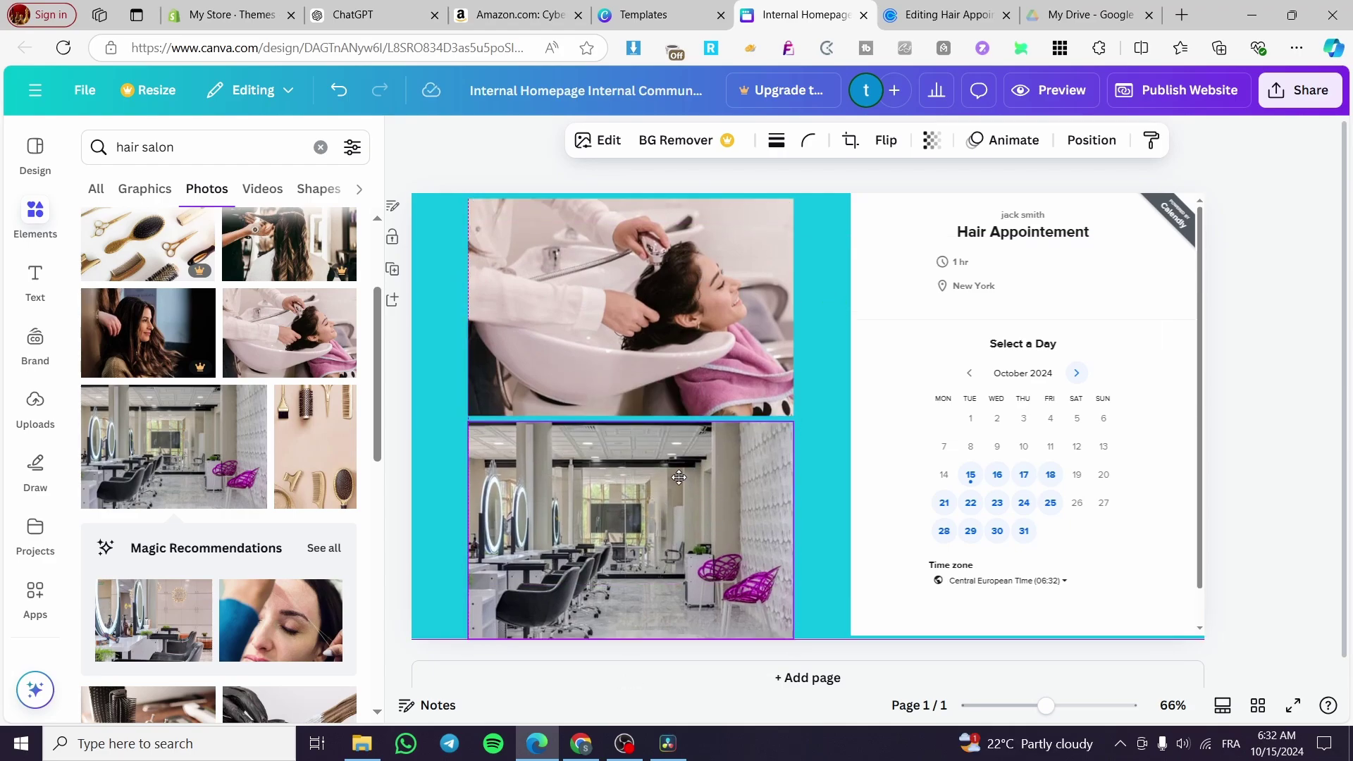
{"action": "left_click_drag", "start_coordinate": [643, 640], "coordinate": [636, 629]}
{"action": "left_click", "coordinate": [1262, 460]}
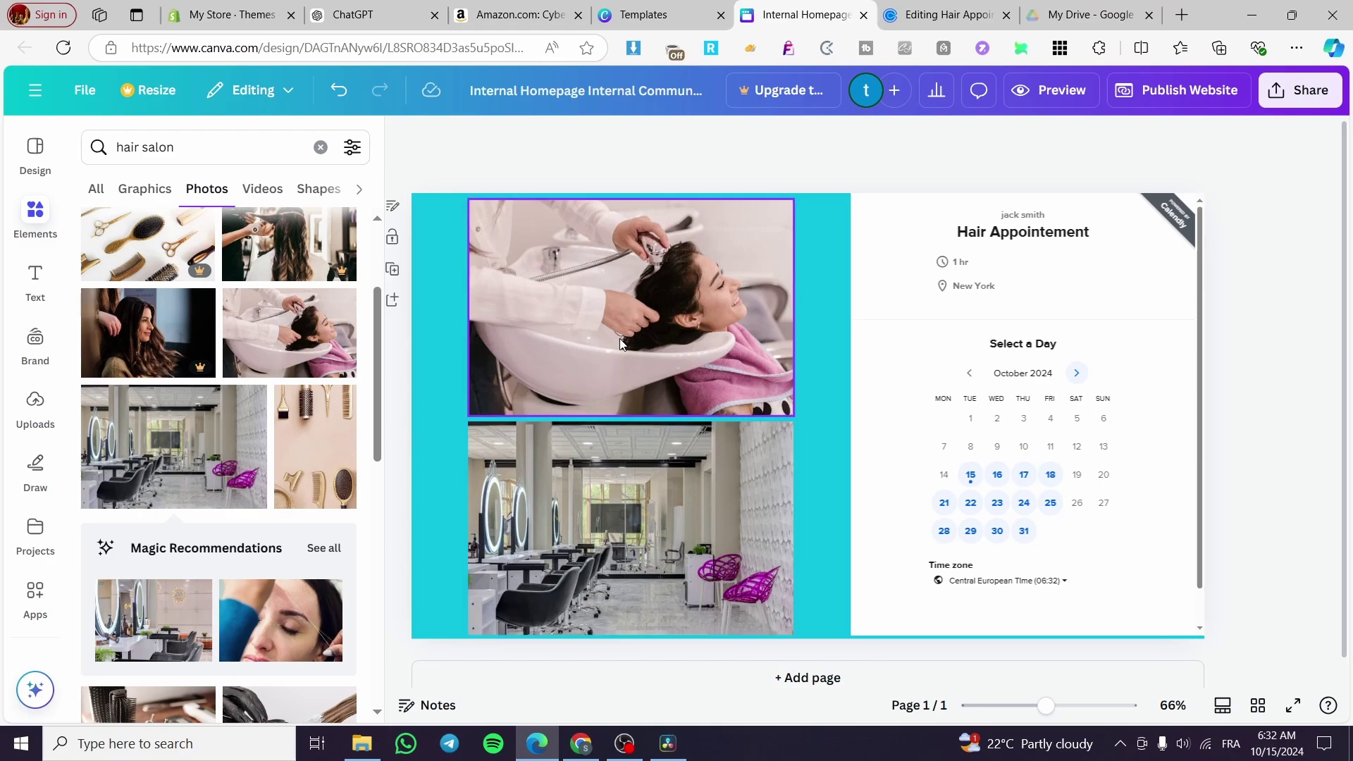
Shrink and crop the shampoo photo top-left, fitting the salon photo underneath it
{"action": "left_click", "coordinate": [637, 365]}
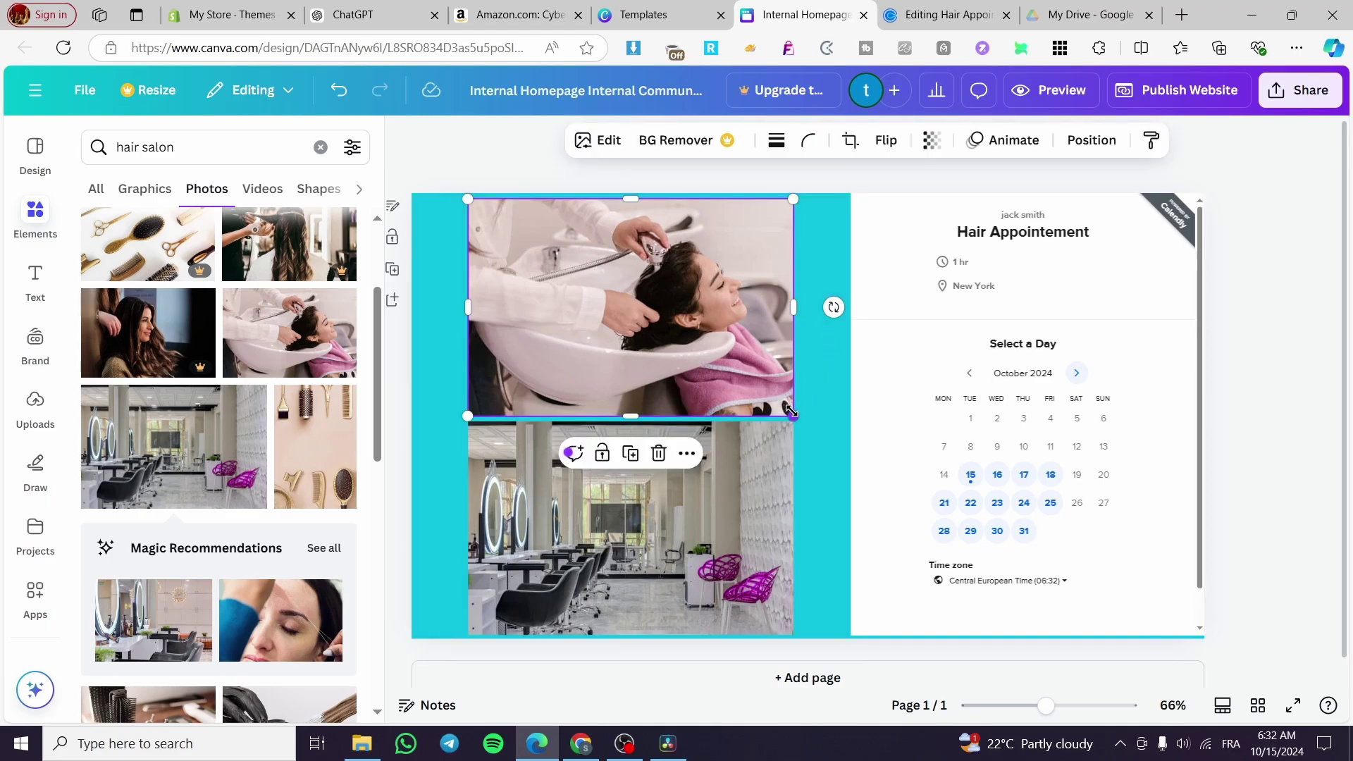
{"action": "left_click_drag", "start_coordinate": [791, 411], "coordinate": [698, 363]}
{"action": "left_click_drag", "start_coordinate": [608, 288], "coordinate": [617, 354]}
{"action": "left_click_drag", "start_coordinate": [775, 620], "coordinate": [716, 583]}
{"action": "left_click_drag", "start_coordinate": [648, 508], "coordinate": [796, 514]}
{"action": "left_click", "coordinate": [689, 341]}
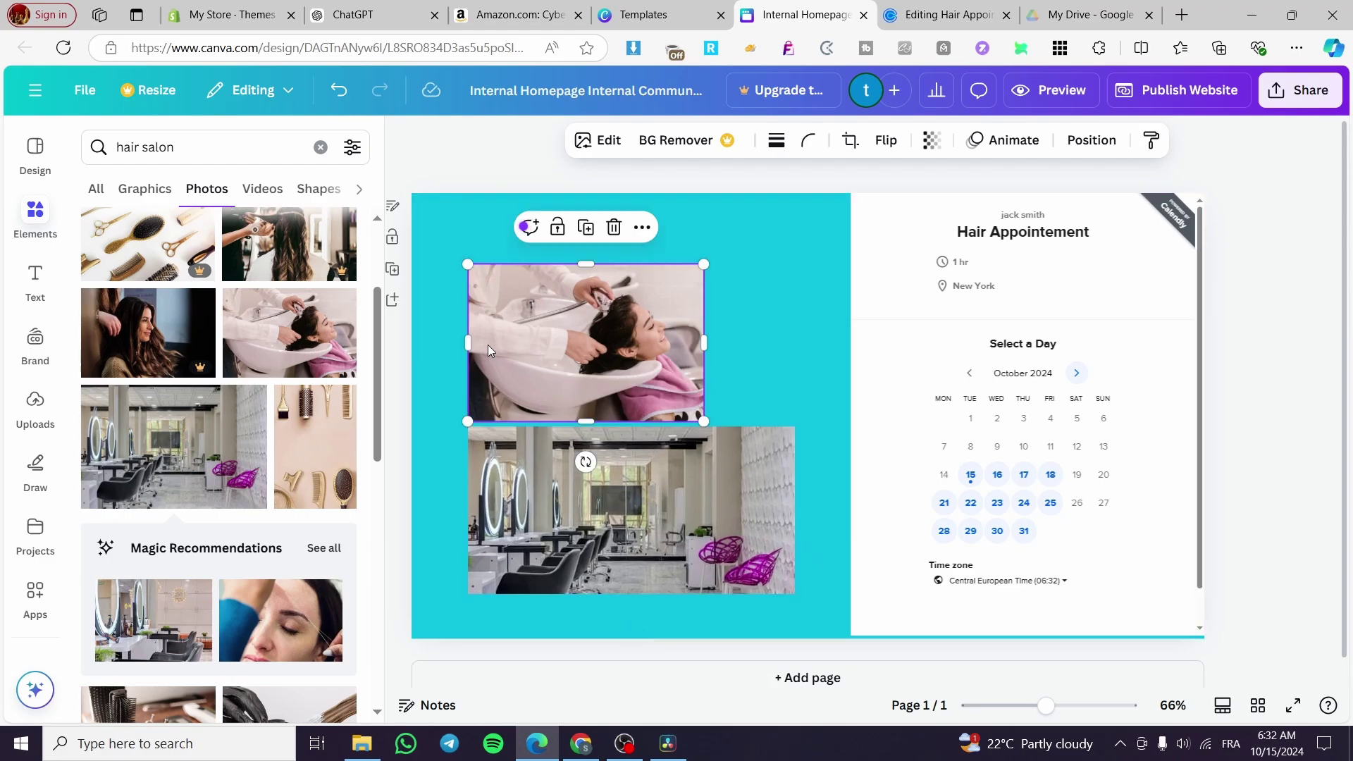
{"action": "left_click_drag", "start_coordinate": [468, 343], "coordinate": [556, 343]}
{"action": "left_click_drag", "start_coordinate": [649, 343], "coordinate": [556, 348]}
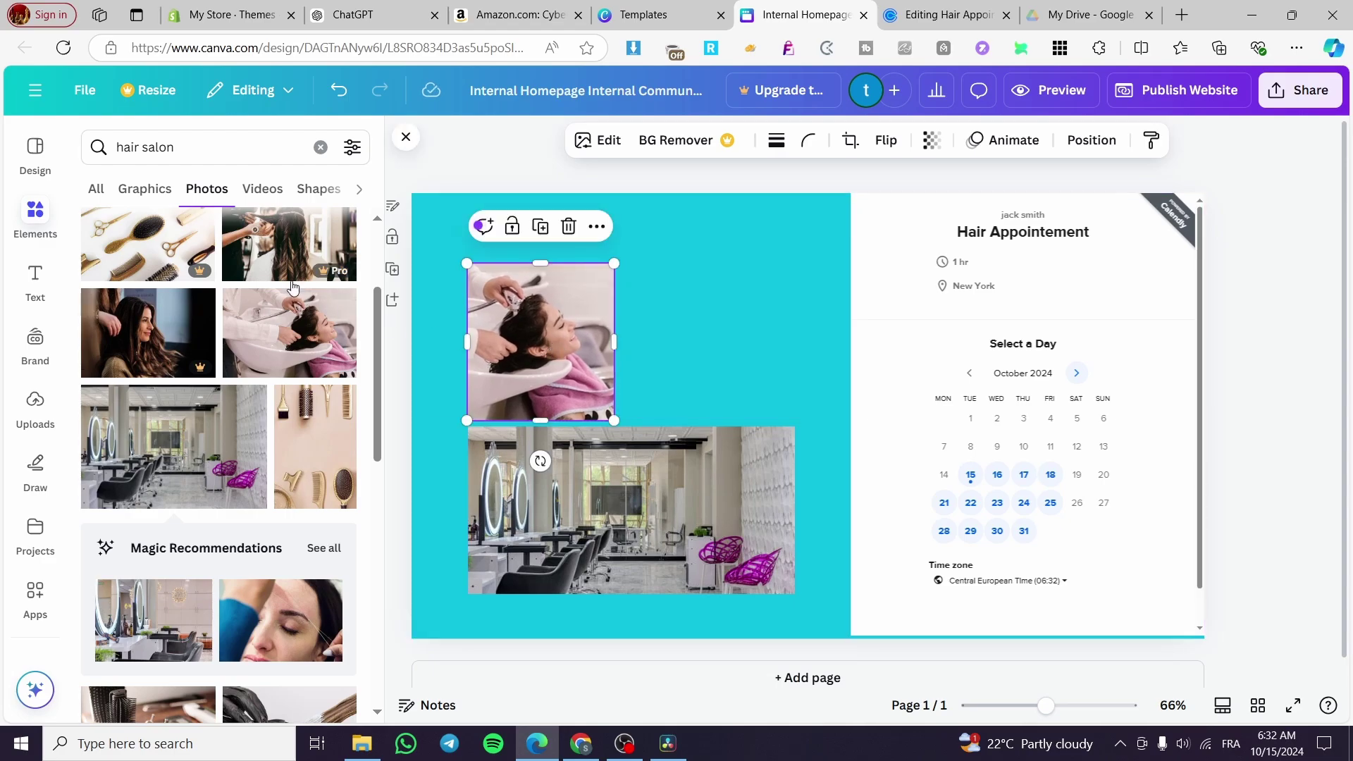
Add the hair-tools photo, crop it and align it top-right beside the shampoo photo
{"action": "scroll", "coordinate": [229, 414], "scroll_direction": "down", "scroll_amount": 3}
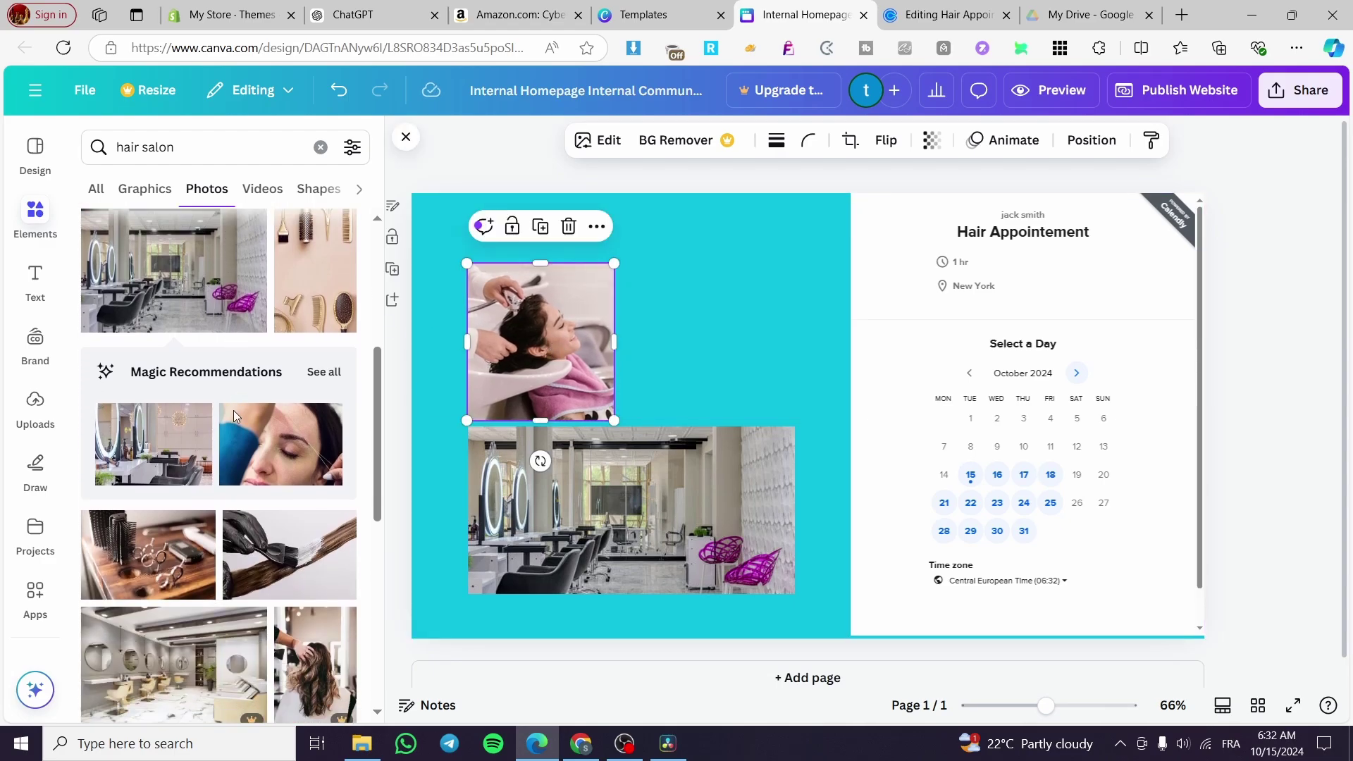
{"action": "left_click", "coordinate": [307, 296]}
{"action": "left_click_drag", "start_coordinate": [808, 595], "coordinate": [800, 407]}
{"action": "left_click_drag", "start_coordinate": [928, 325], "coordinate": [905, 326]}
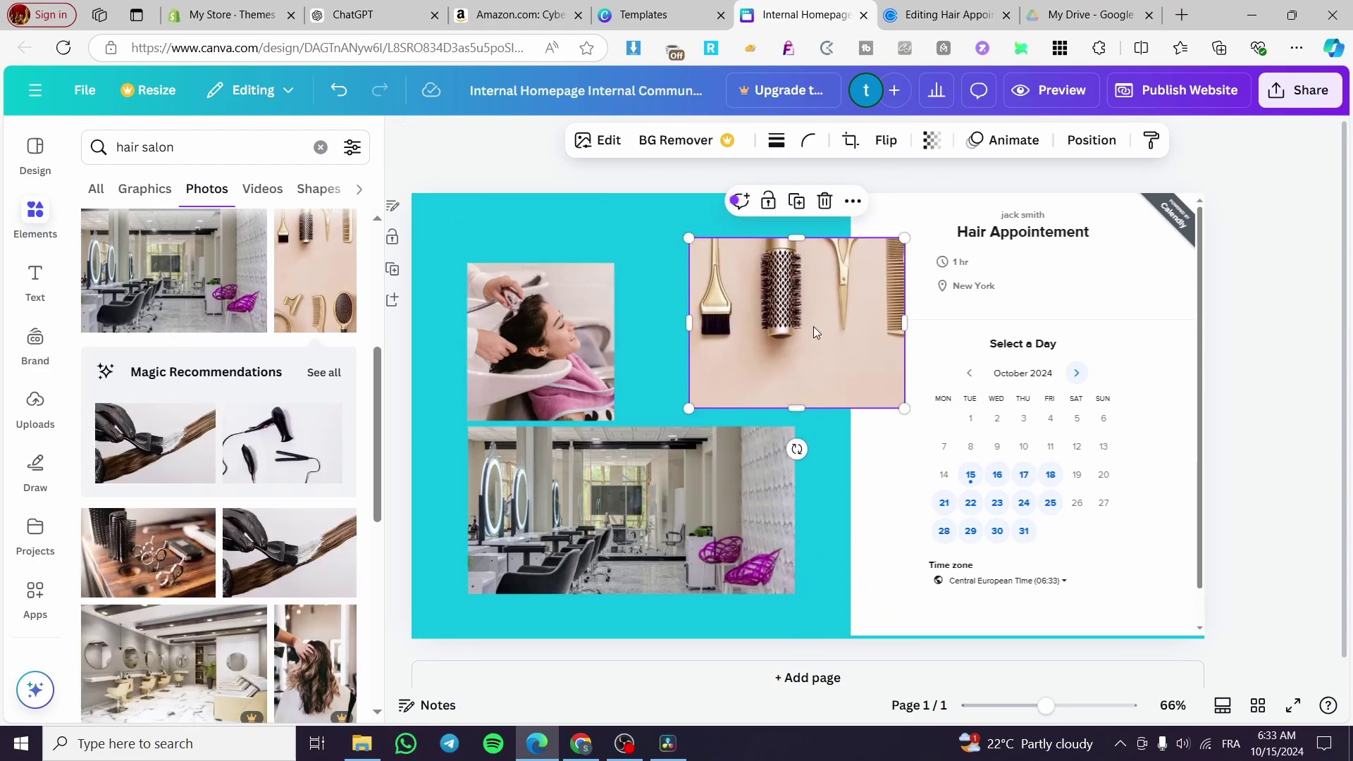
{"action": "left_click_drag", "start_coordinate": [817, 331], "coordinate": [746, 337]}
{"action": "left_click_drag", "start_coordinate": [728, 415], "coordinate": [740, 372]}
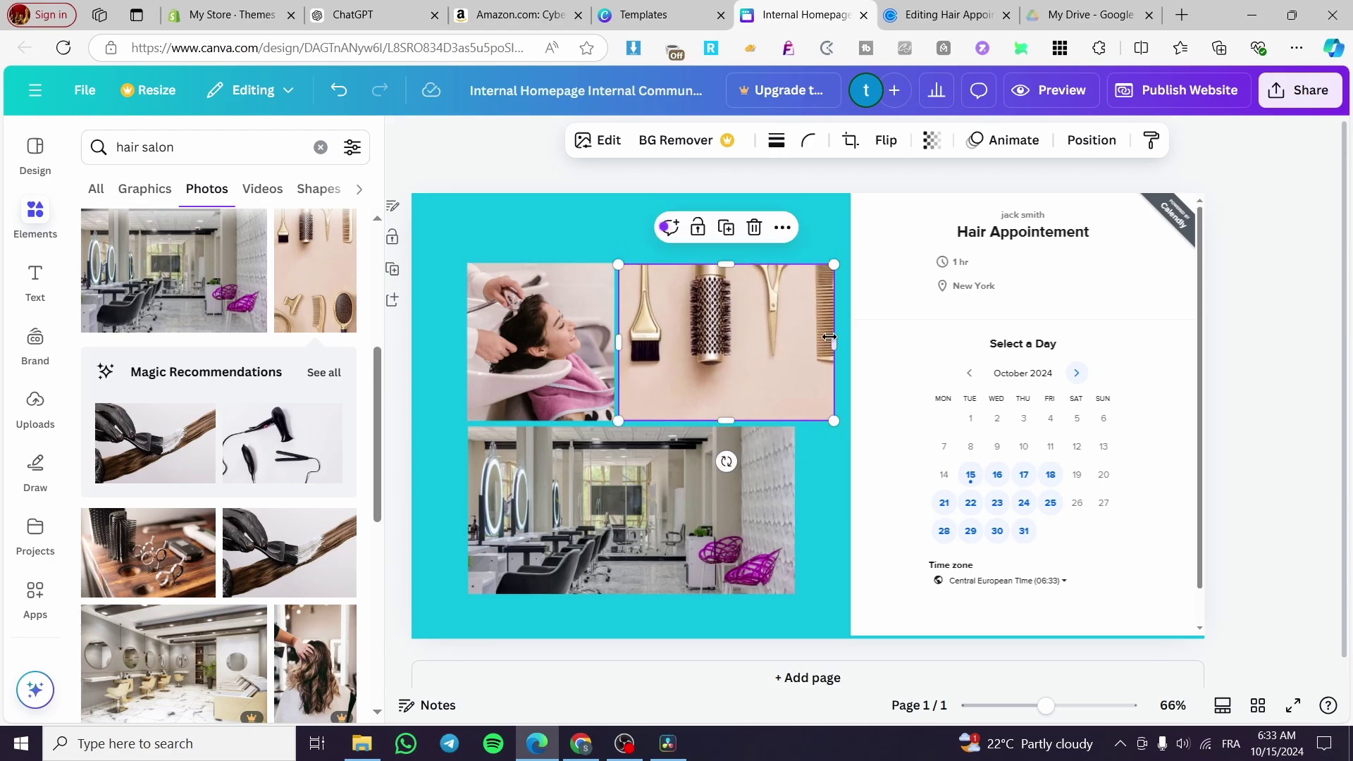
{"action": "left_click_drag", "start_coordinate": [834, 342], "coordinate": [795, 341]}
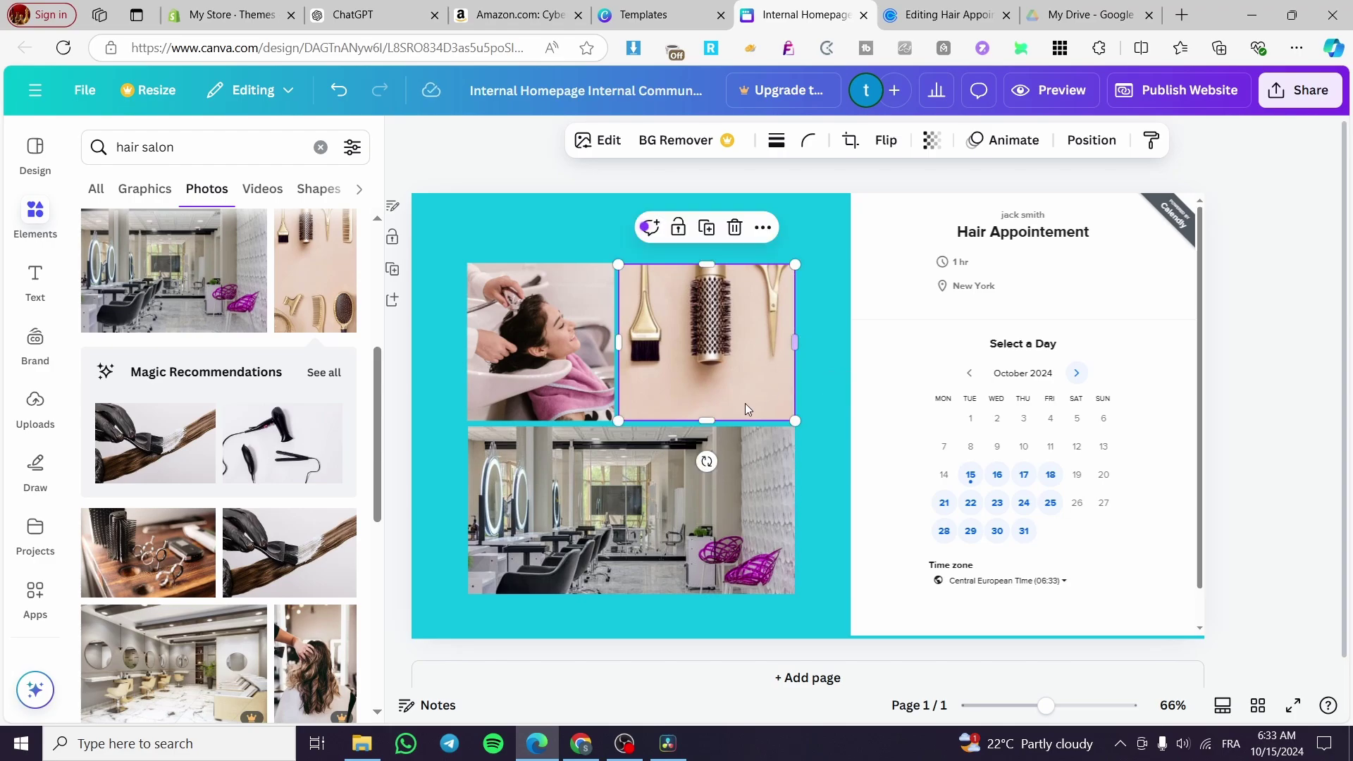
Add a 'Get your appoitment NOW' heading on one line, shrink it and move it to the top
{"action": "left_click", "coordinate": [41, 285]}
{"action": "left_click", "coordinate": [182, 402]}
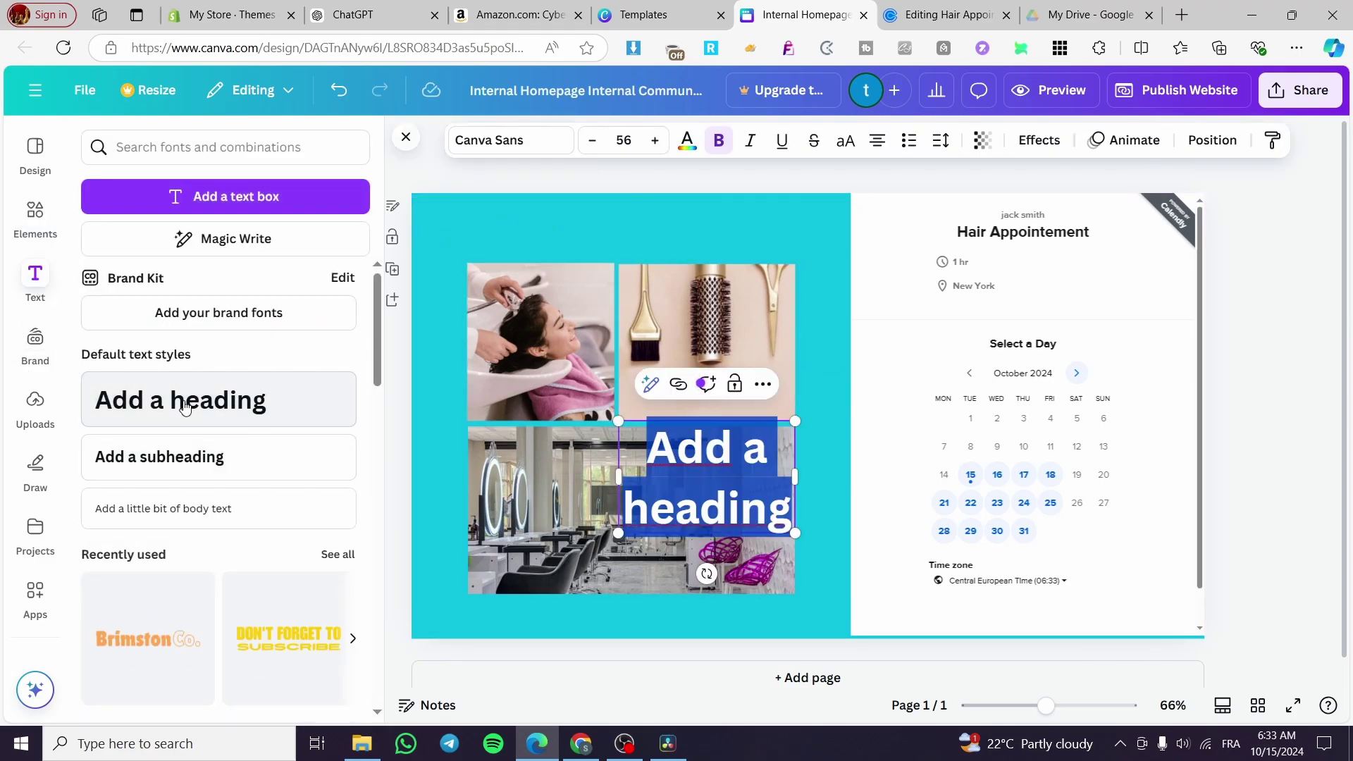
{"action": "type", "text": "Get your"}
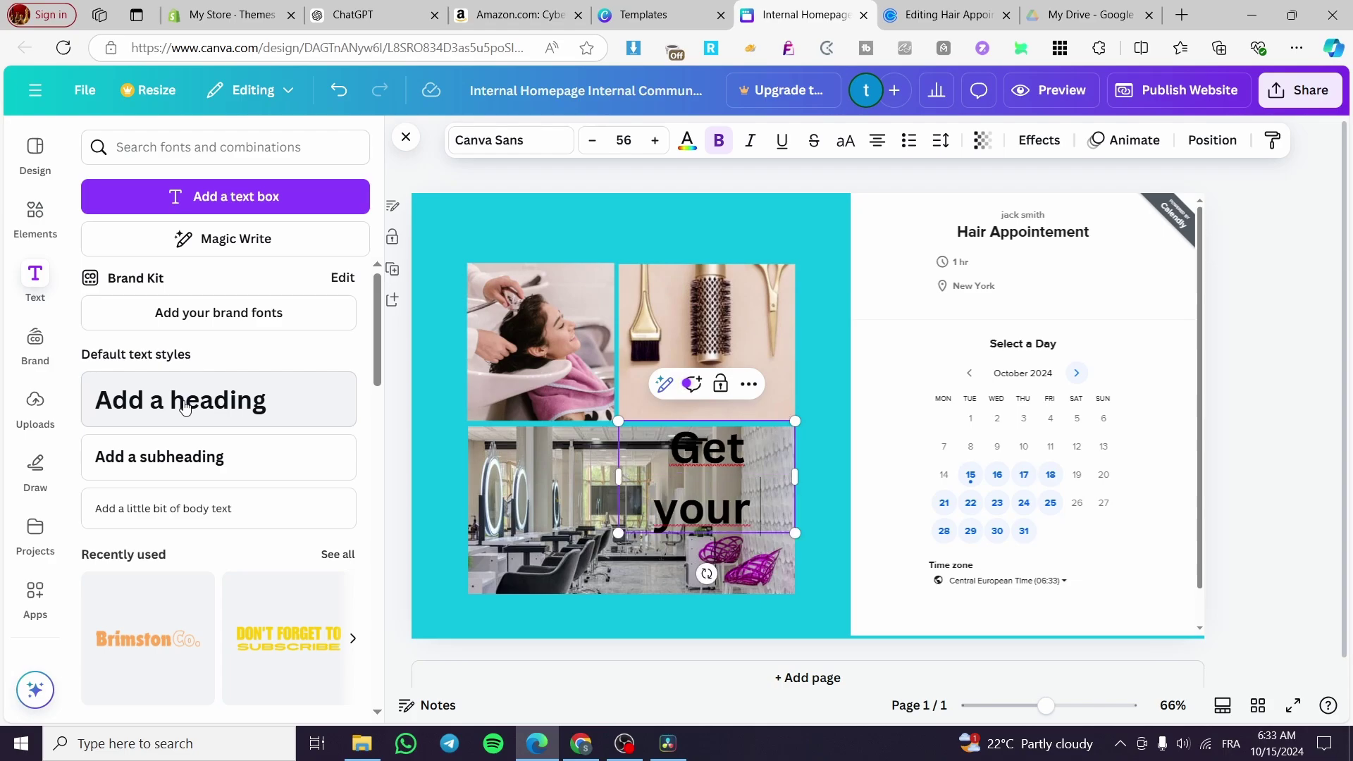
{"action": "type", "text": " appoi"}
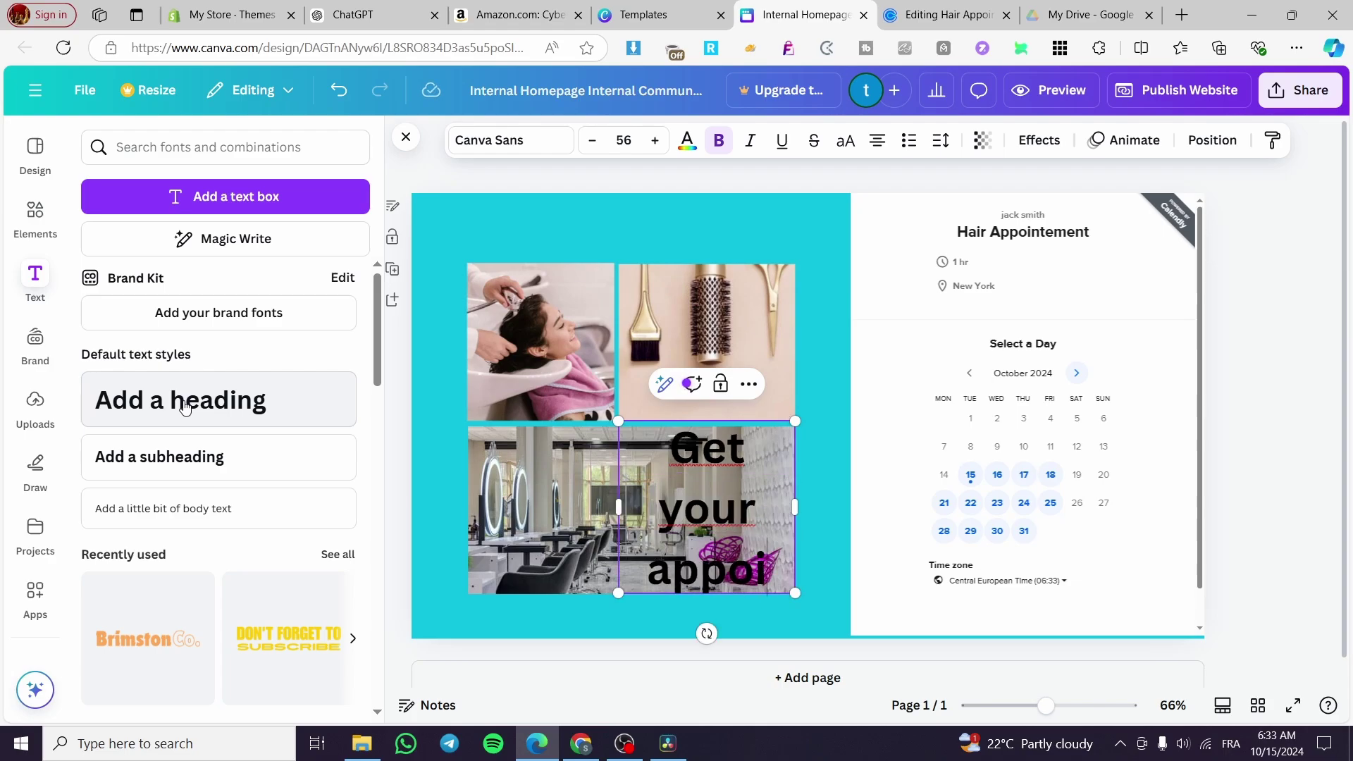
{"action": "type", "text": "tme"}
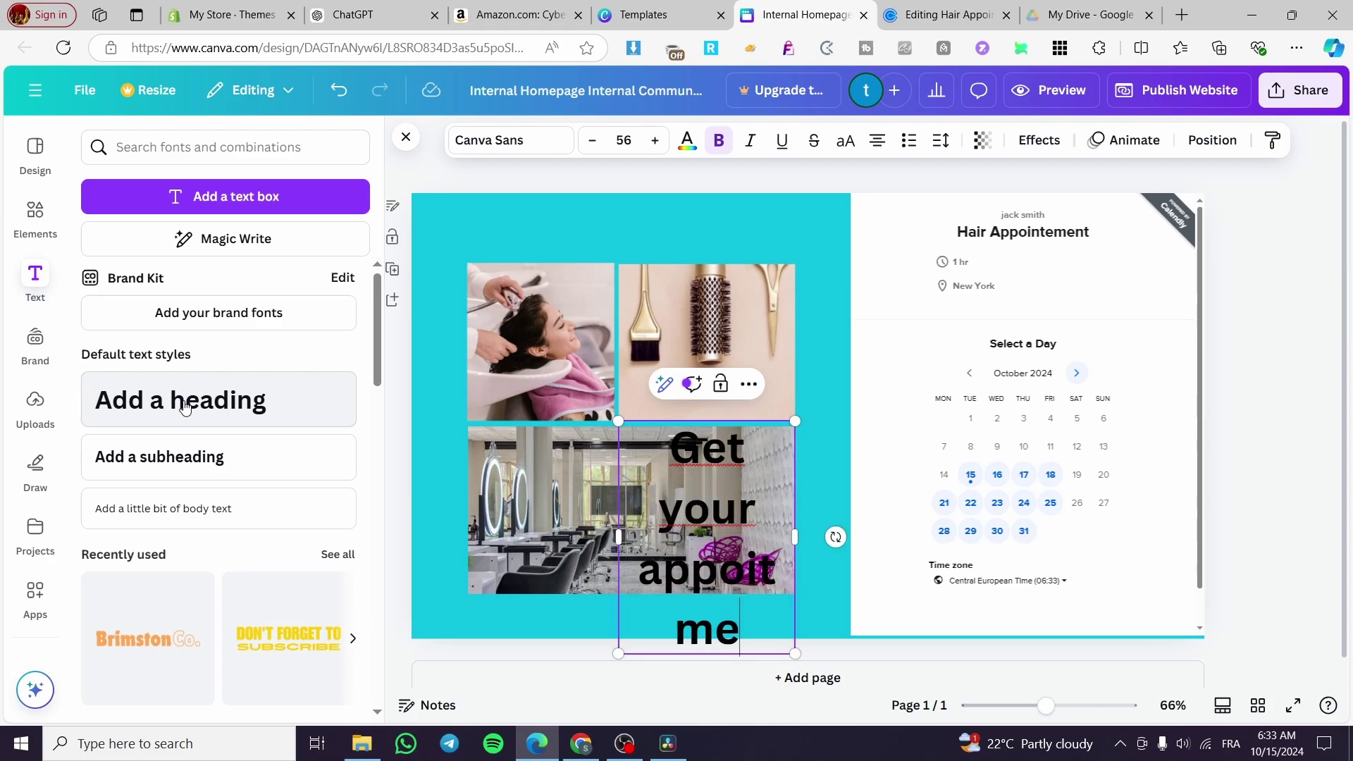
{"action": "type", "text": "nt NOW"}
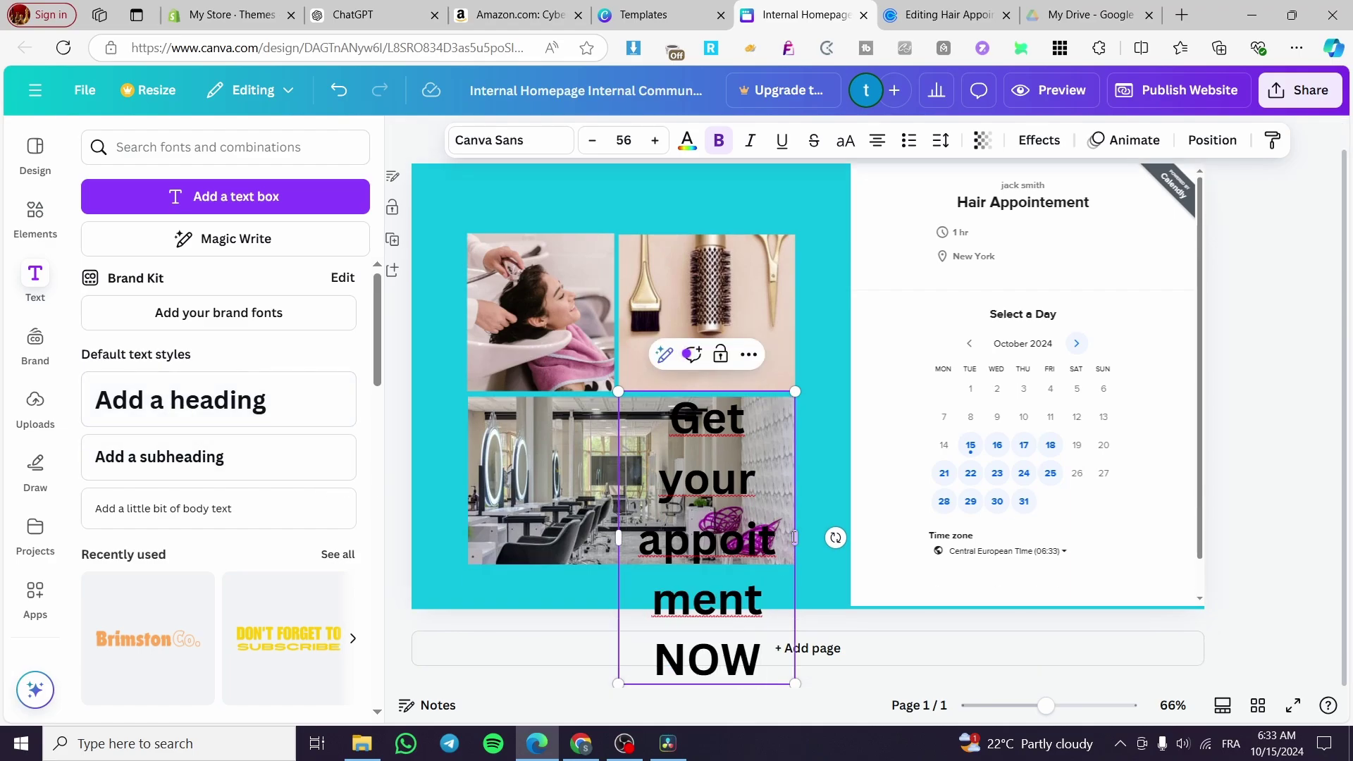
{"action": "left_click_drag", "start_coordinate": [794, 538], "coordinate": [1210, 538]}
{"action": "left_click", "coordinate": [1253, 371]}
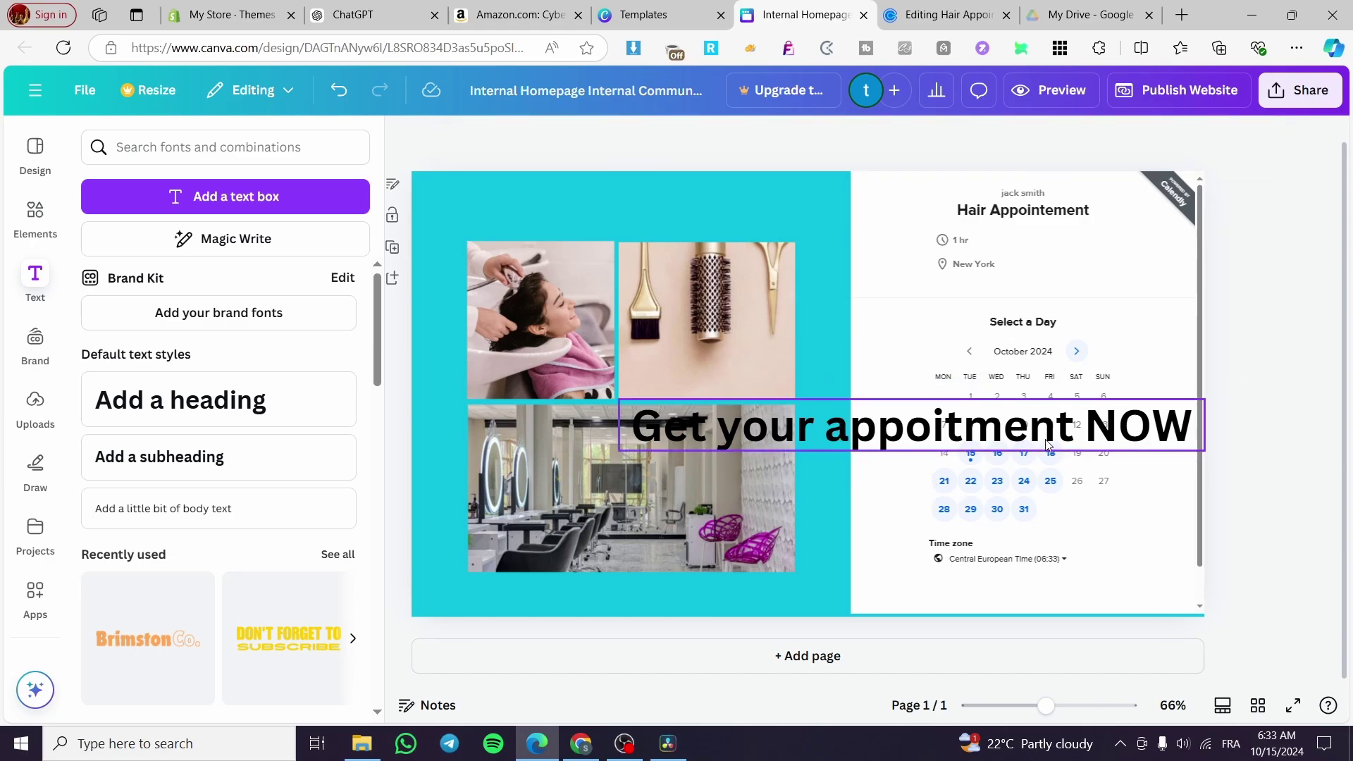
{"action": "left_click", "coordinate": [1048, 444]}
{"action": "left_click_drag", "start_coordinate": [1205, 450], "coordinate": [848, 422]}
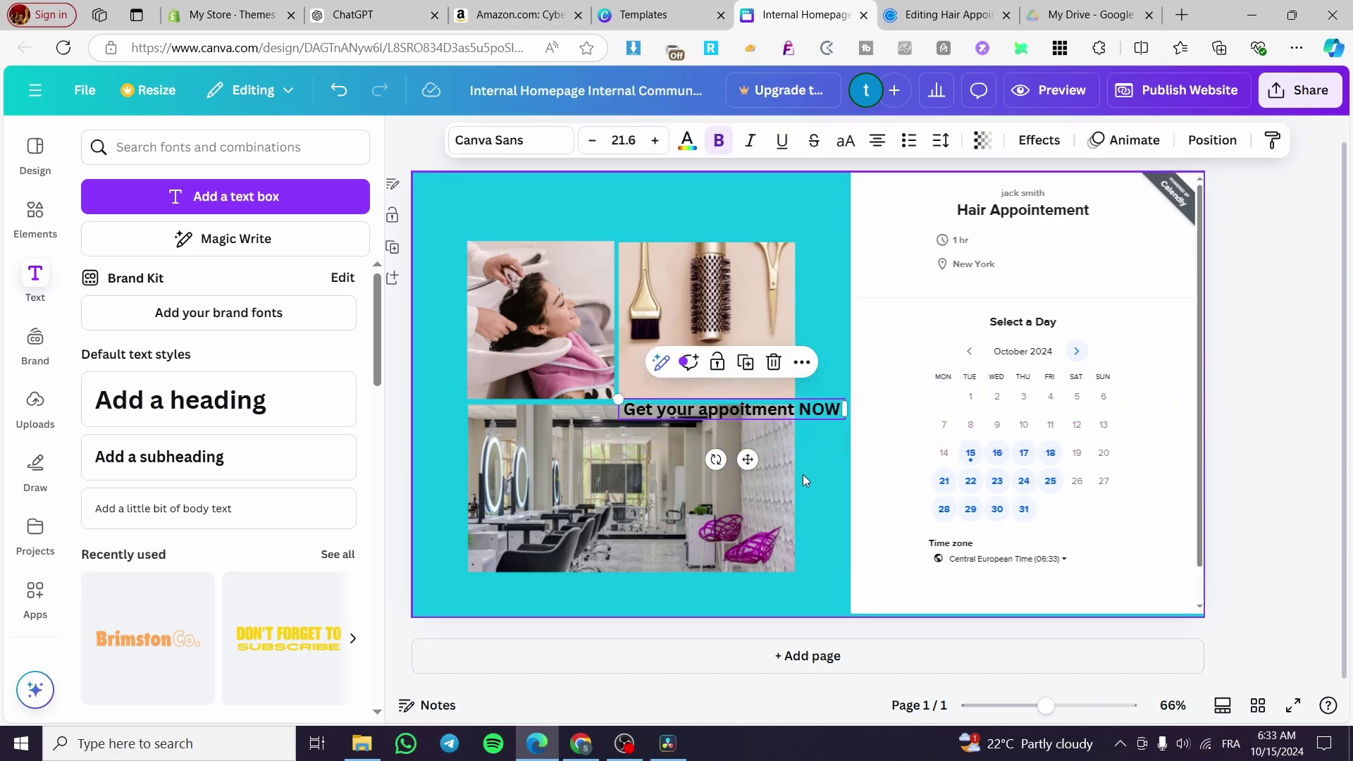
{"action": "left_click_drag", "start_coordinate": [748, 460], "coordinate": [640, 257]}
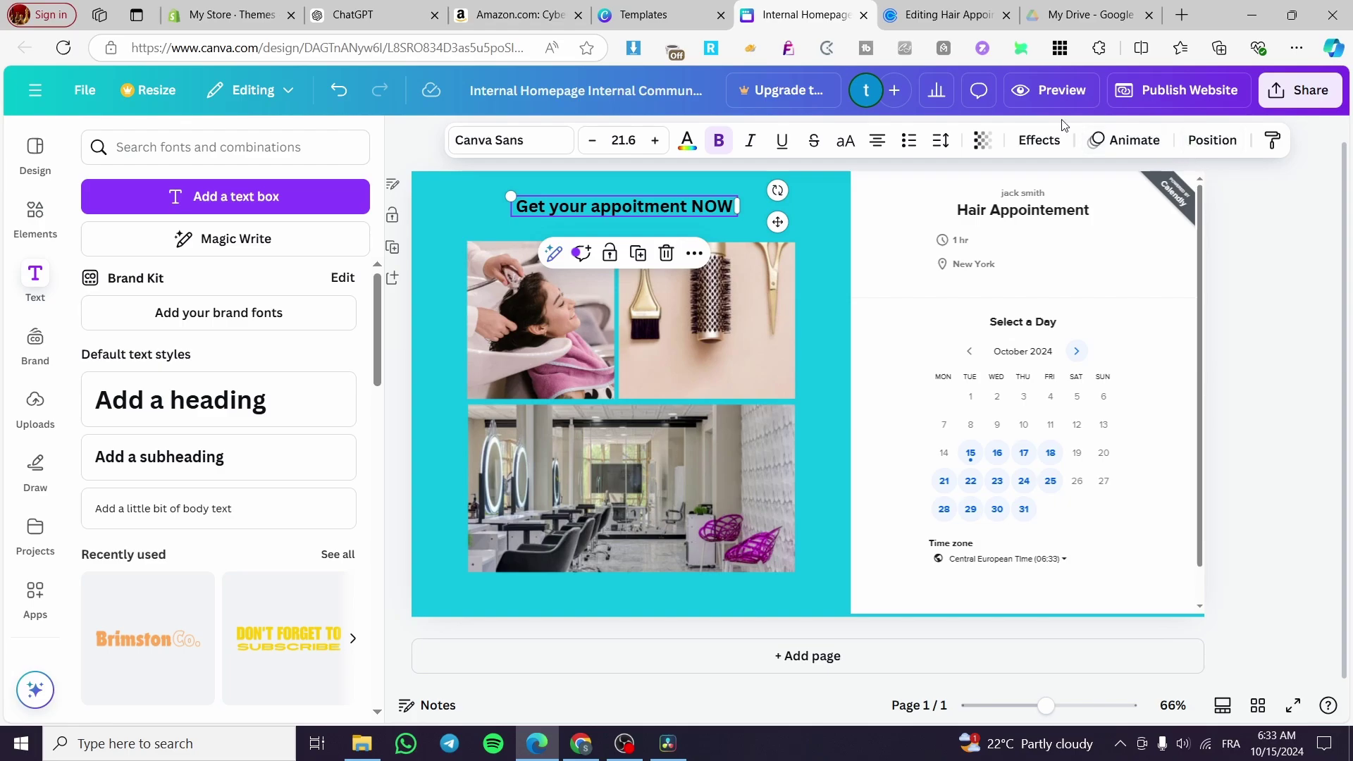
Give the heading a pink Background text effect
{"action": "left_click", "coordinate": [1050, 139]}
{"action": "left_click", "coordinate": [295, 485]}
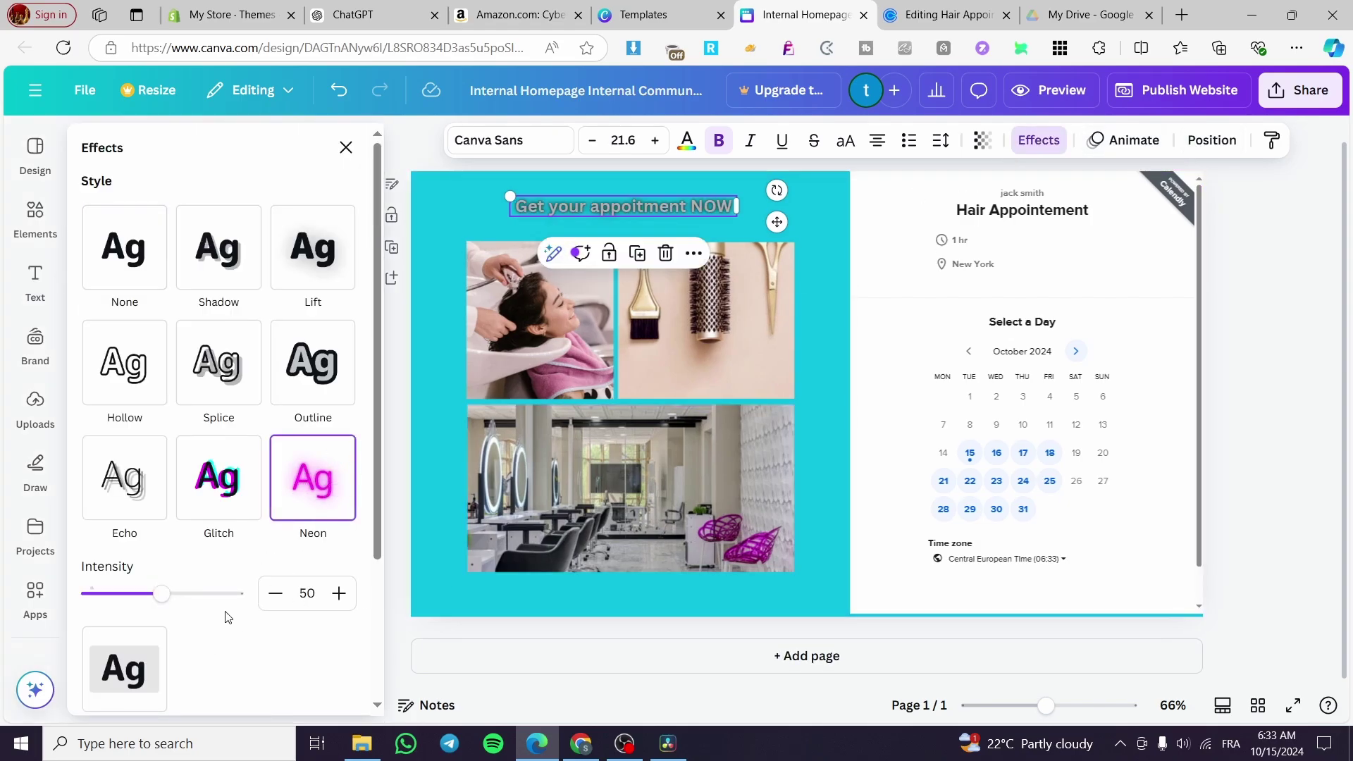
{"action": "scroll", "coordinate": [226, 613], "scroll_direction": "down", "scroll_amount": 5}
{"action": "left_click", "coordinate": [141, 470]}
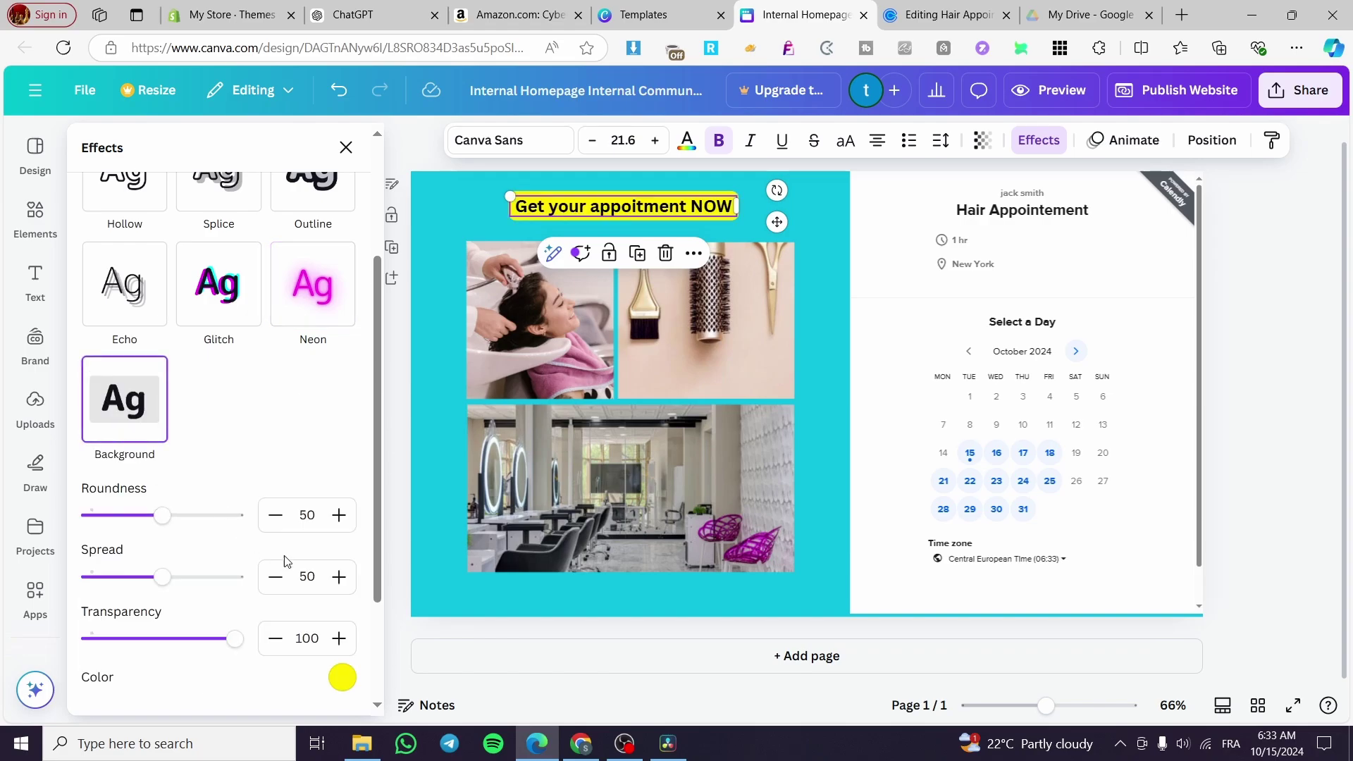
{"action": "left_click", "coordinate": [341, 681]}
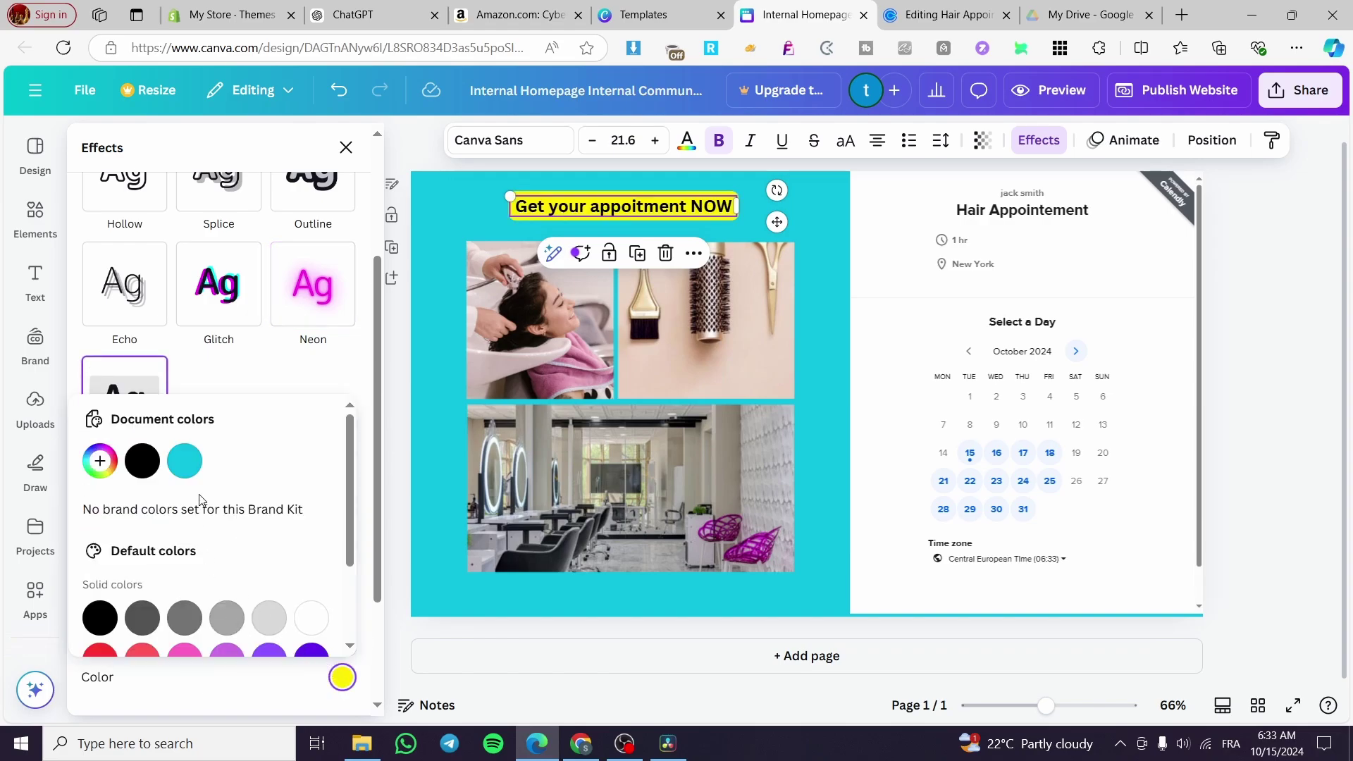
{"action": "scroll", "coordinate": [233, 564], "scroll_direction": "down", "scroll_amount": 1}
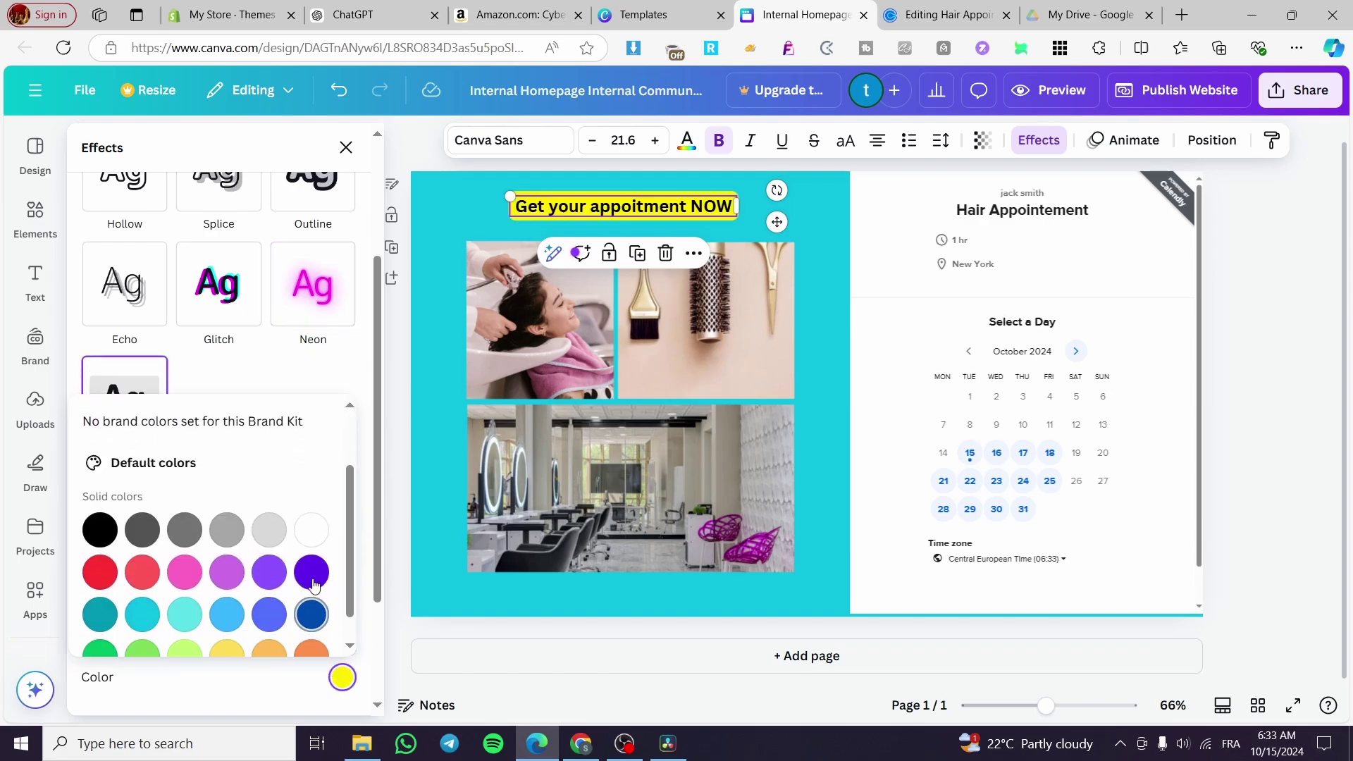
{"action": "right_click", "coordinate": [267, 582]}
{"action": "left_click", "coordinate": [185, 573]}
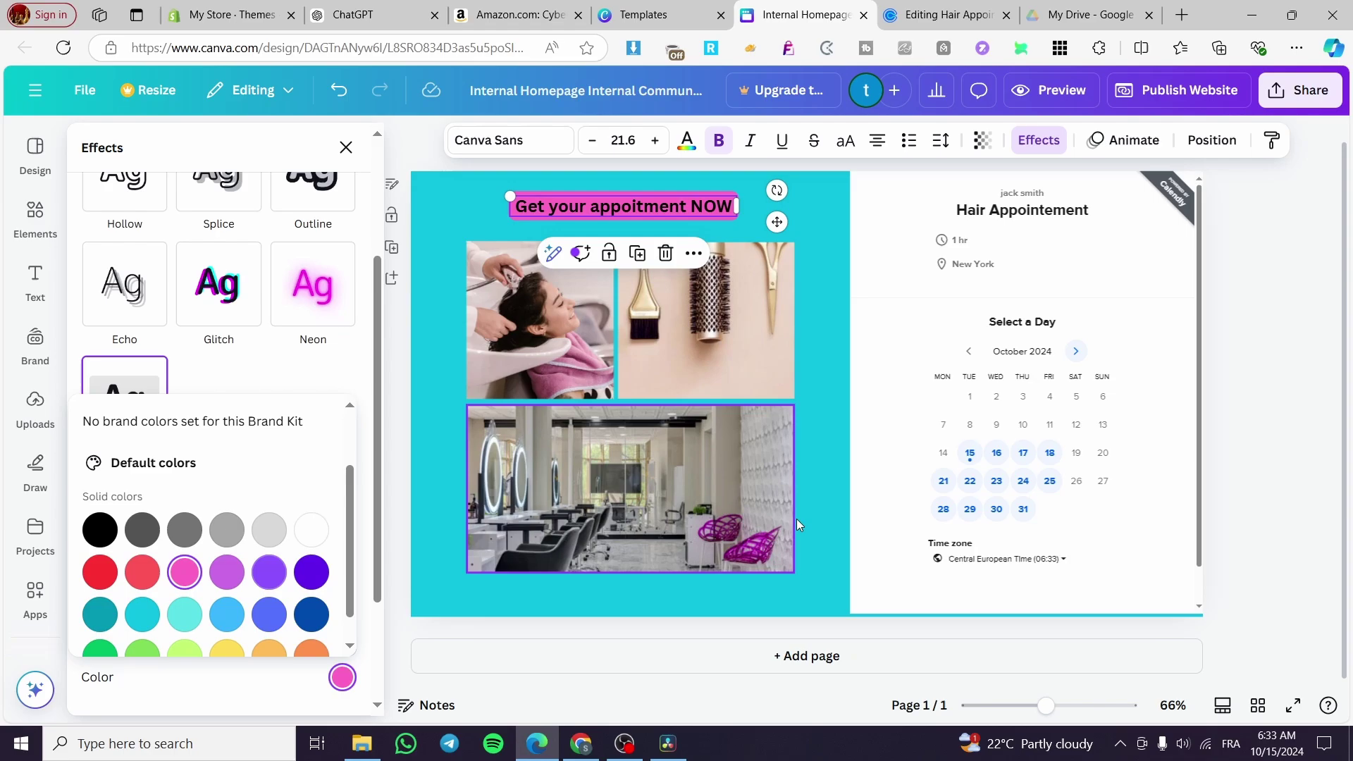
{"action": "left_click", "coordinate": [1253, 356]}
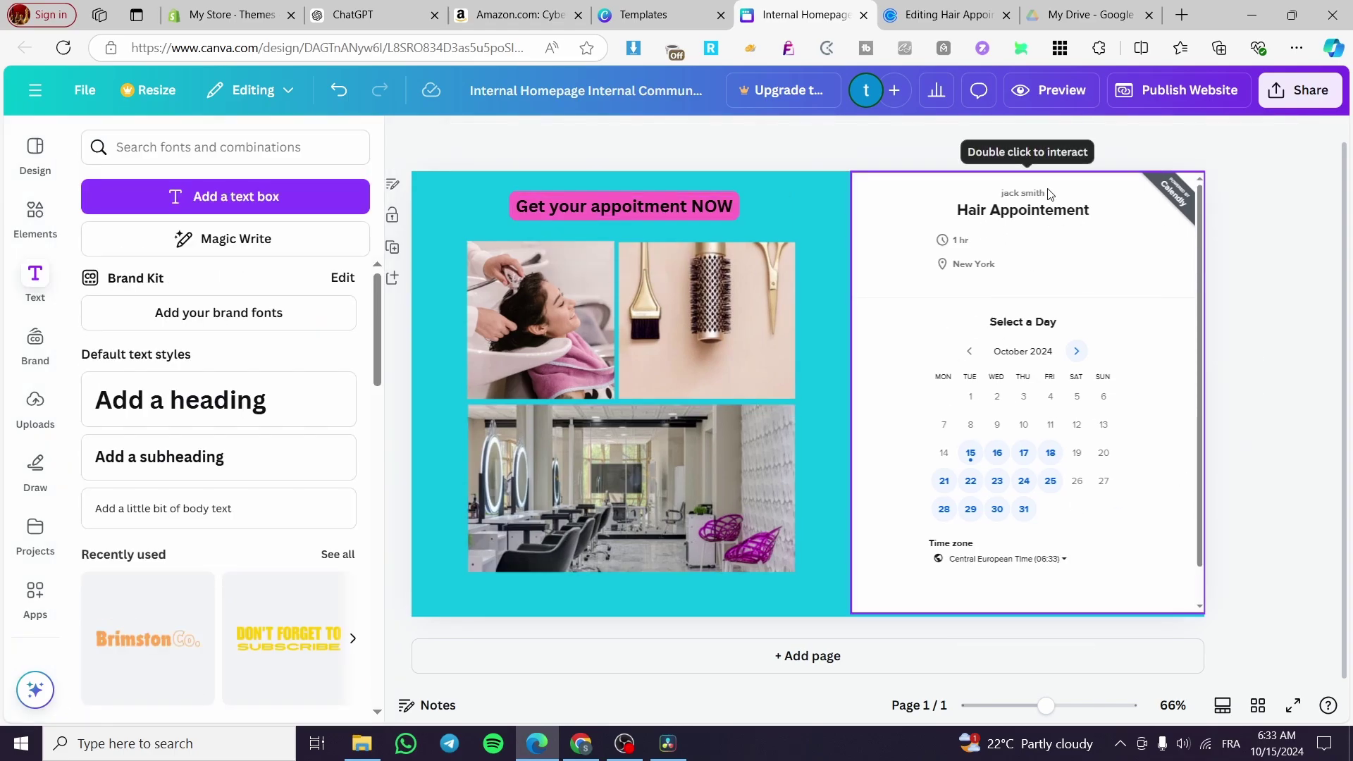
Preview the site and book 15:00 on Friday, October 18 in Calendly up to Enter Details
{"action": "left_click", "coordinate": [1051, 90]}
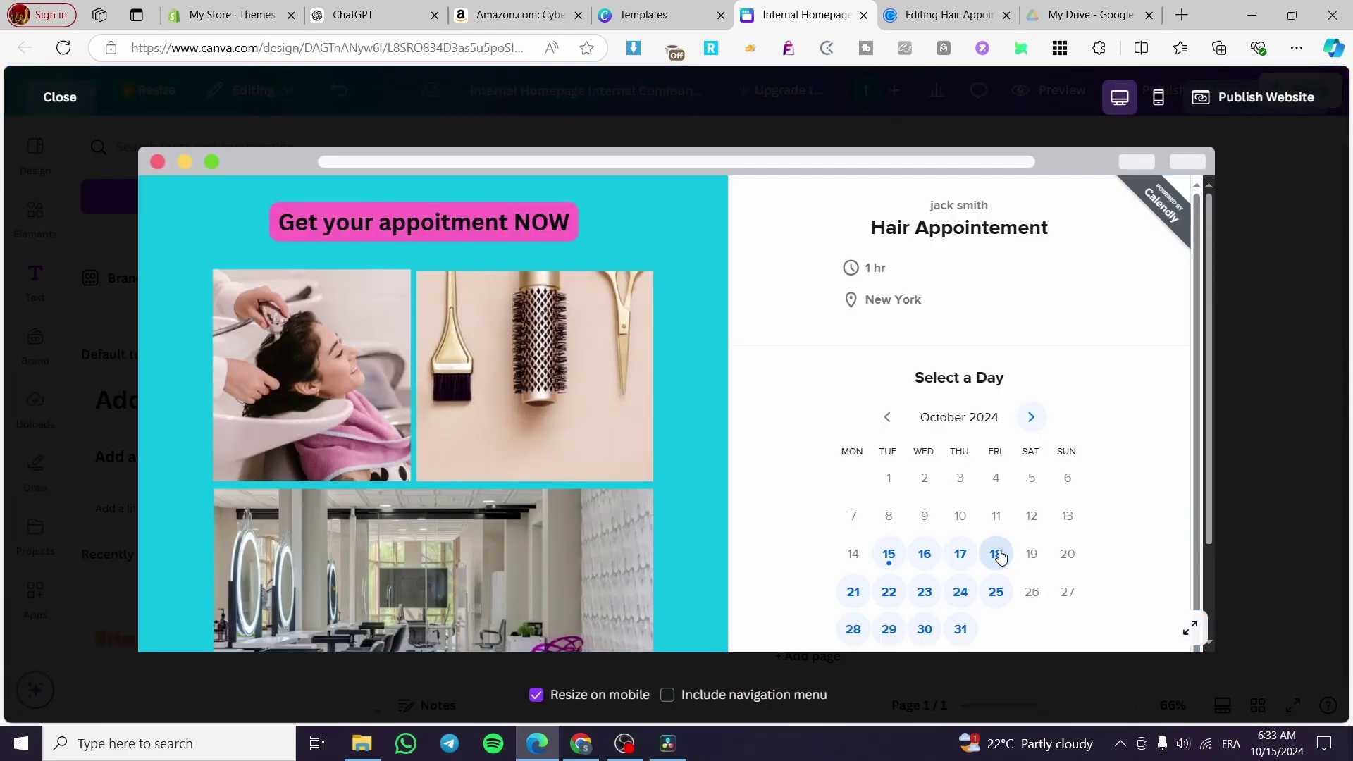
{"action": "left_click", "coordinate": [996, 555]}
{"action": "scroll", "coordinate": [987, 536], "scroll_direction": "down", "scroll_amount": 6}
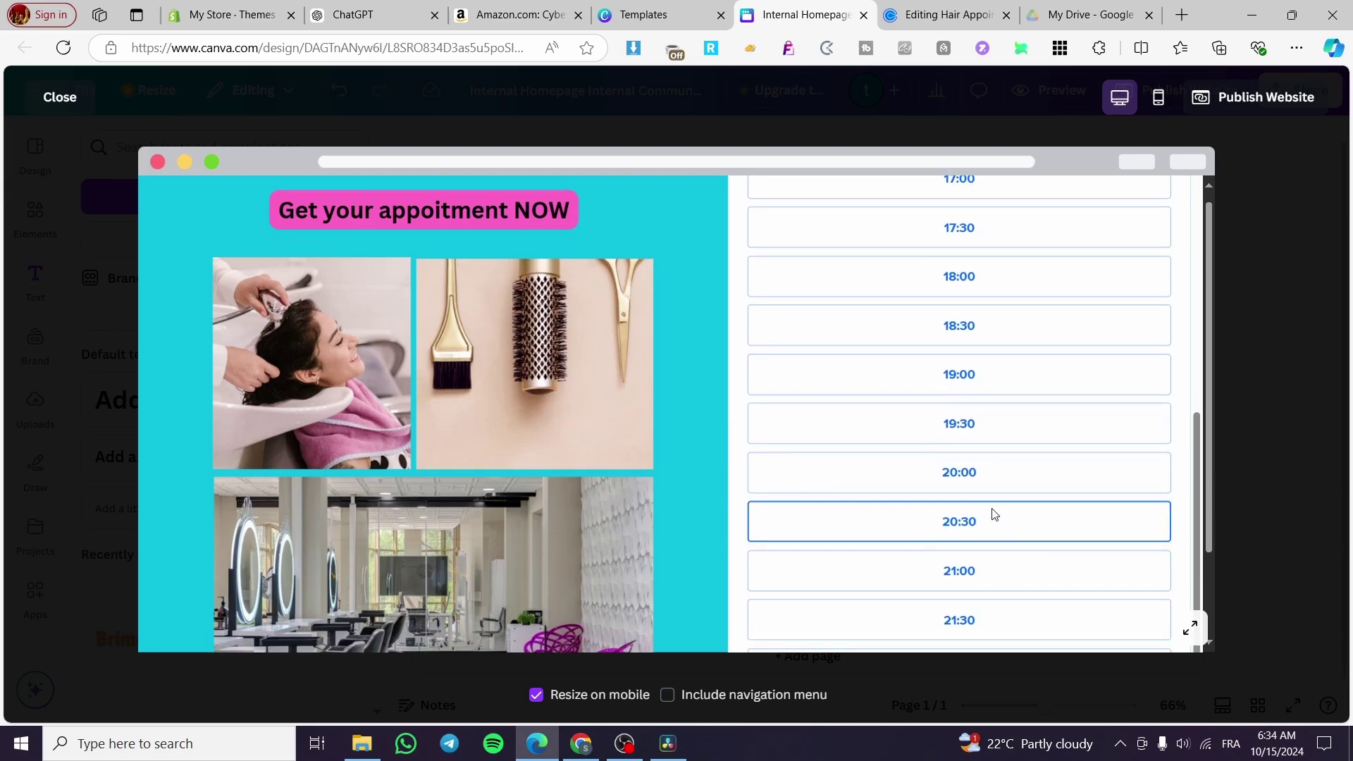
{"action": "scroll", "coordinate": [980, 513], "scroll_direction": "down", "scroll_amount": 3}
{"action": "scroll", "coordinate": [994, 557], "scroll_direction": "up", "scroll_amount": 10}
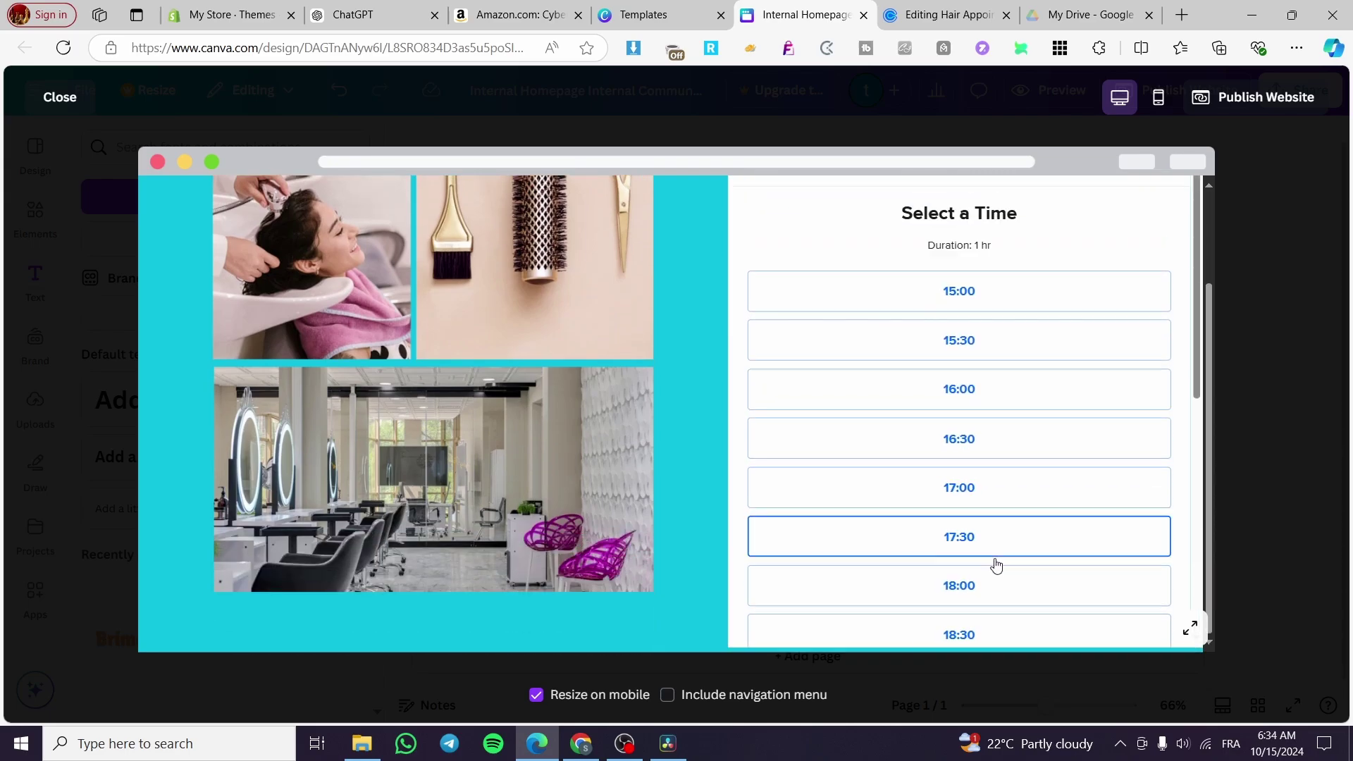
{"action": "left_click", "coordinate": [1006, 301]}
{"action": "left_click", "coordinate": [1064, 292]}
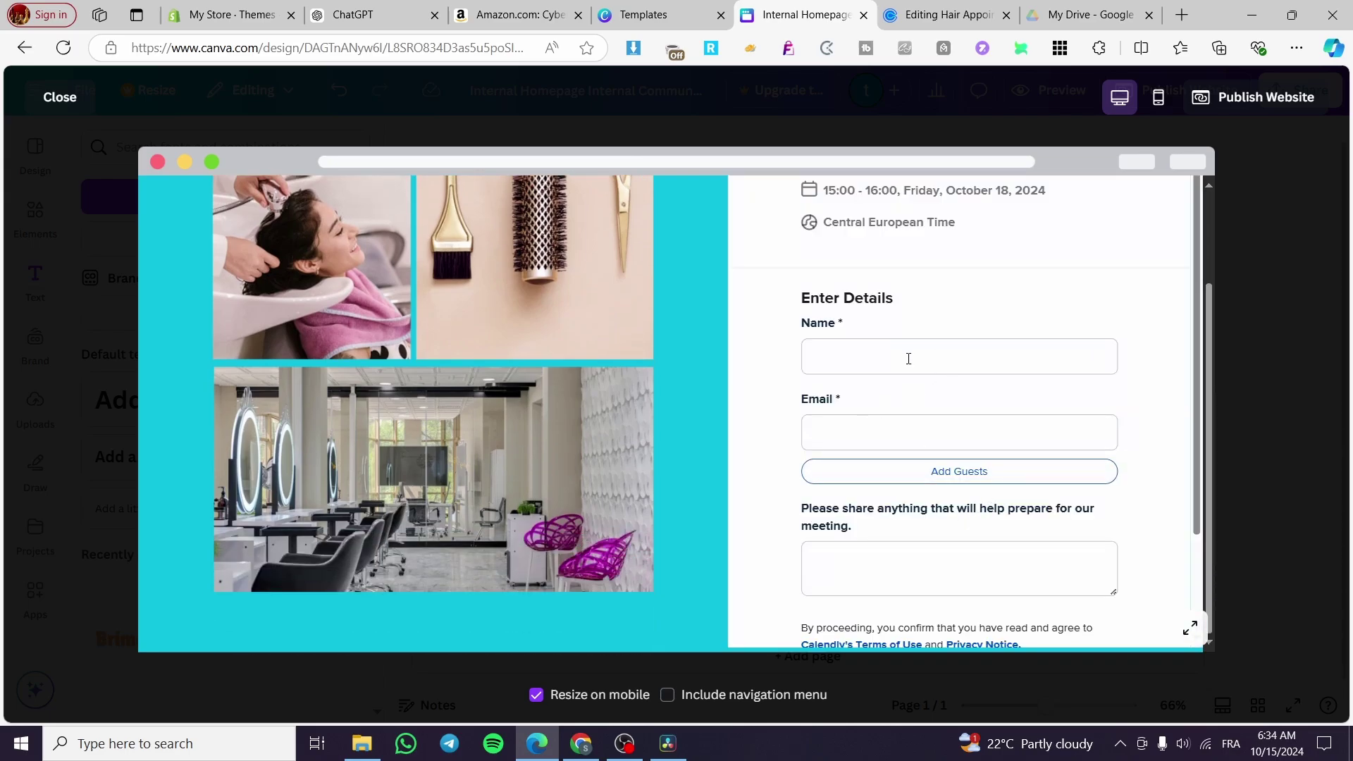
{"action": "scroll", "coordinate": [966, 504], "scroll_direction": "down", "scroll_amount": 1}
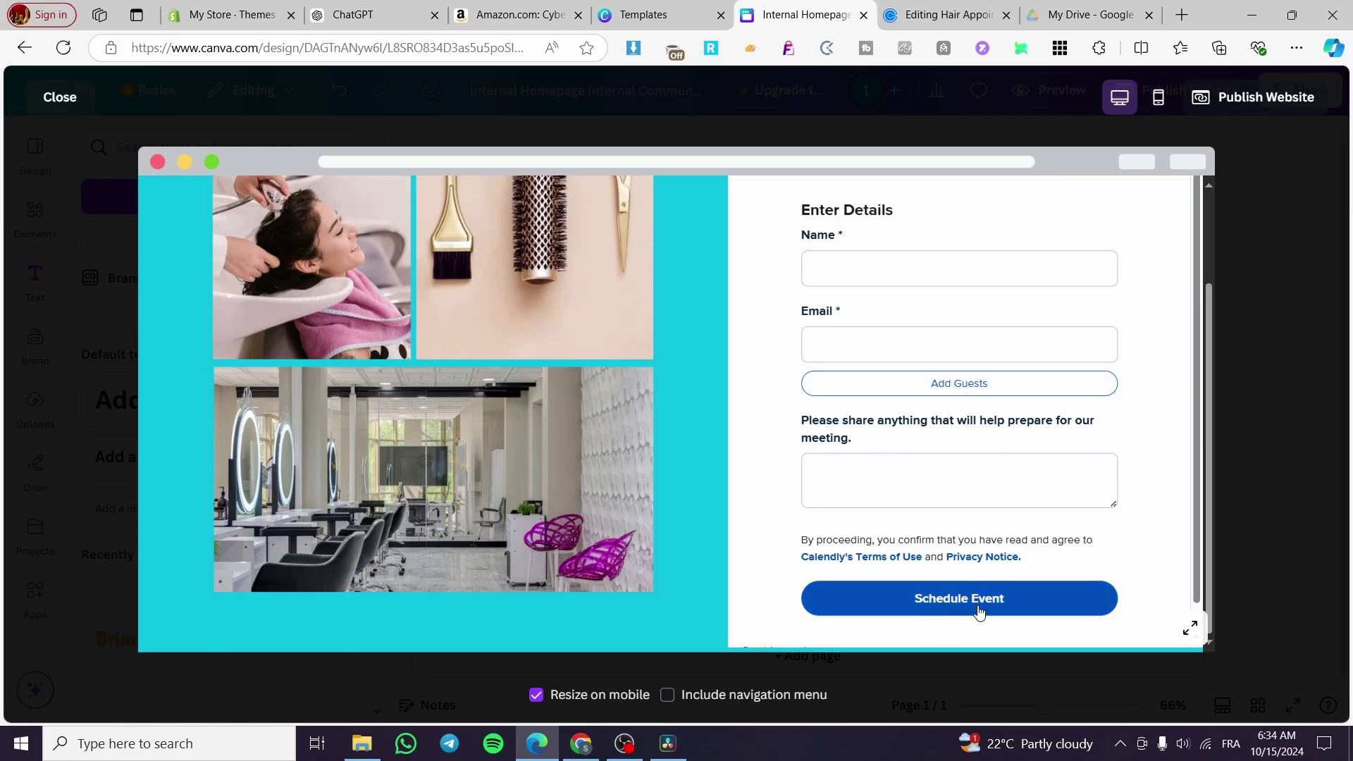
{"action": "scroll", "coordinate": [938, 565], "scroll_direction": "up", "scroll_amount": 1}
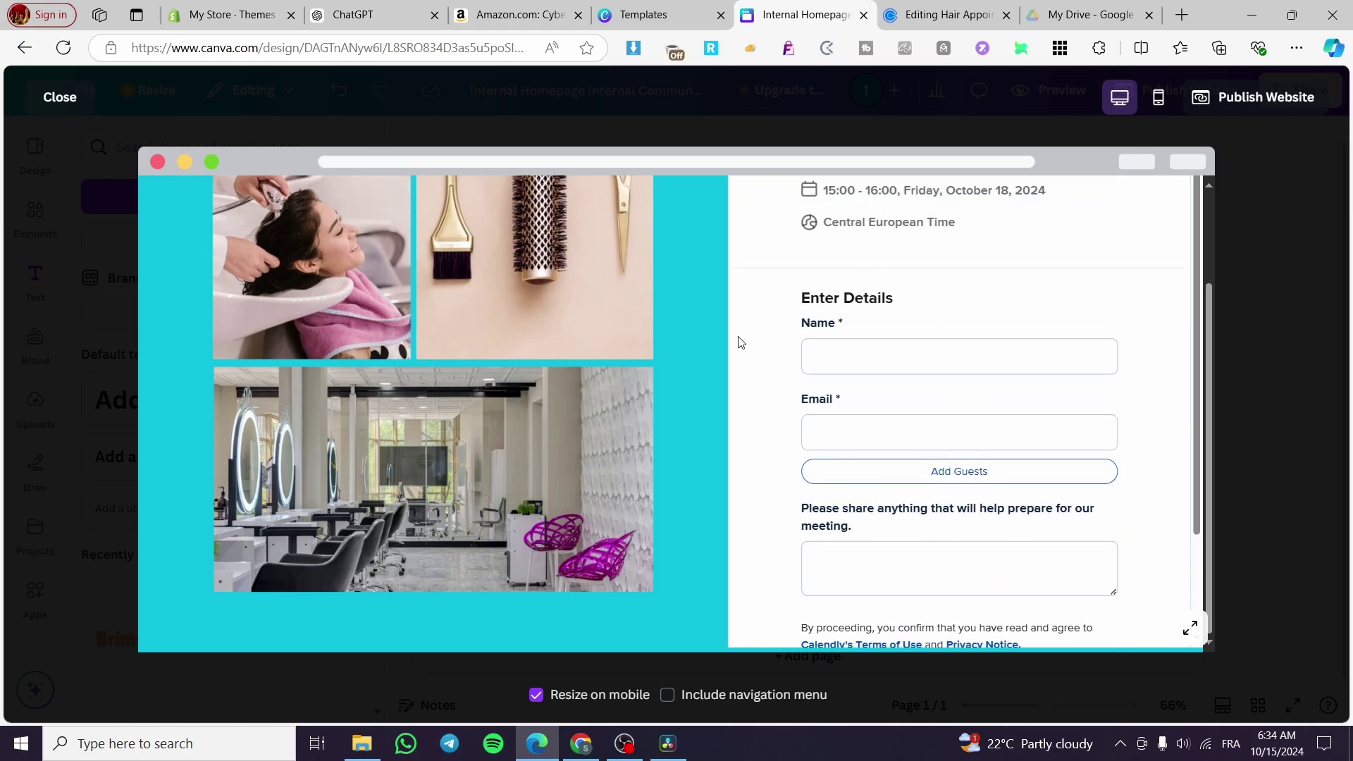